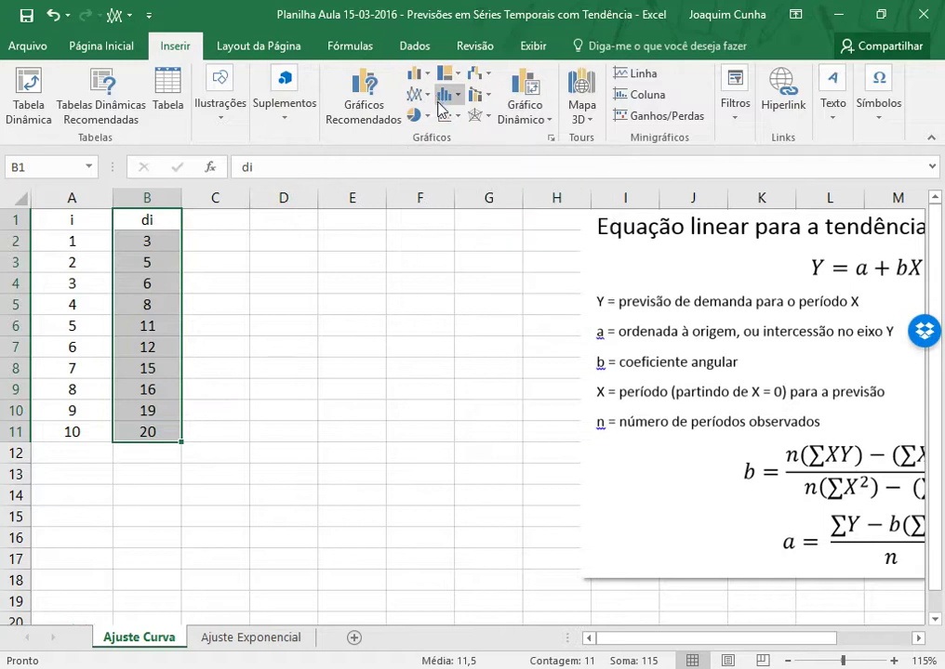
# Step: Insert a 2D line chart with markers from the di data and move it below the linear equation notes
pyautogui.click(419, 95)
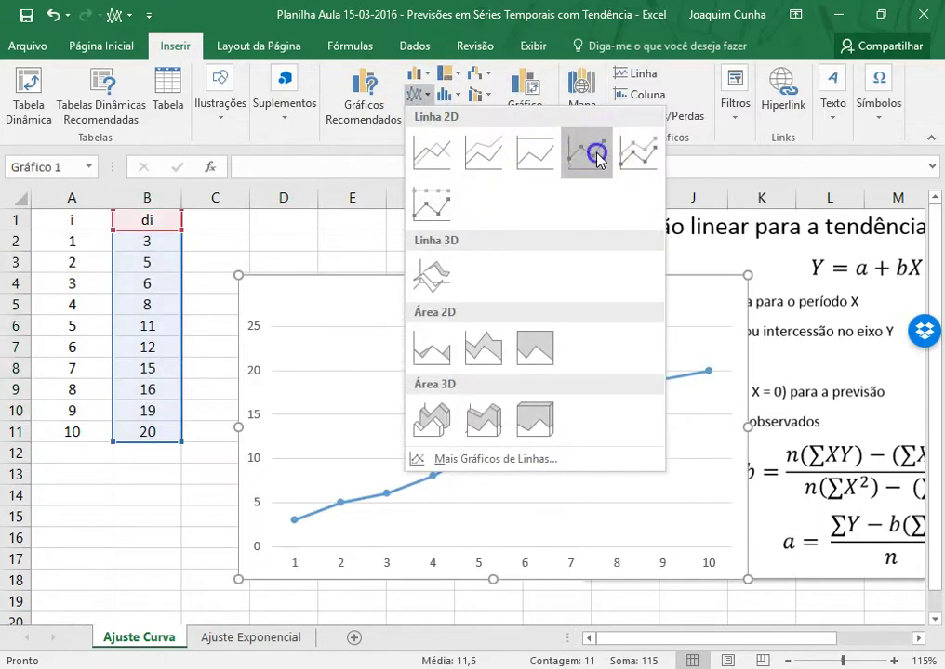
pyautogui.click(597, 151)
pyautogui.moveTo(622, 276); pyautogui.dragTo(575, 255)
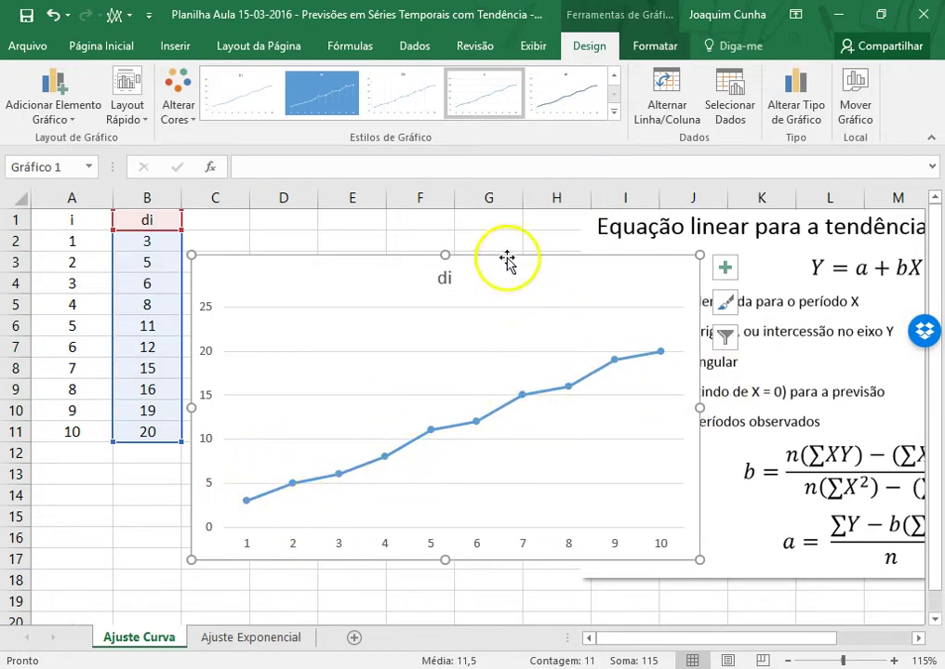
pyautogui.rightClick(492, 116)
pyautogui.click(528, 263)
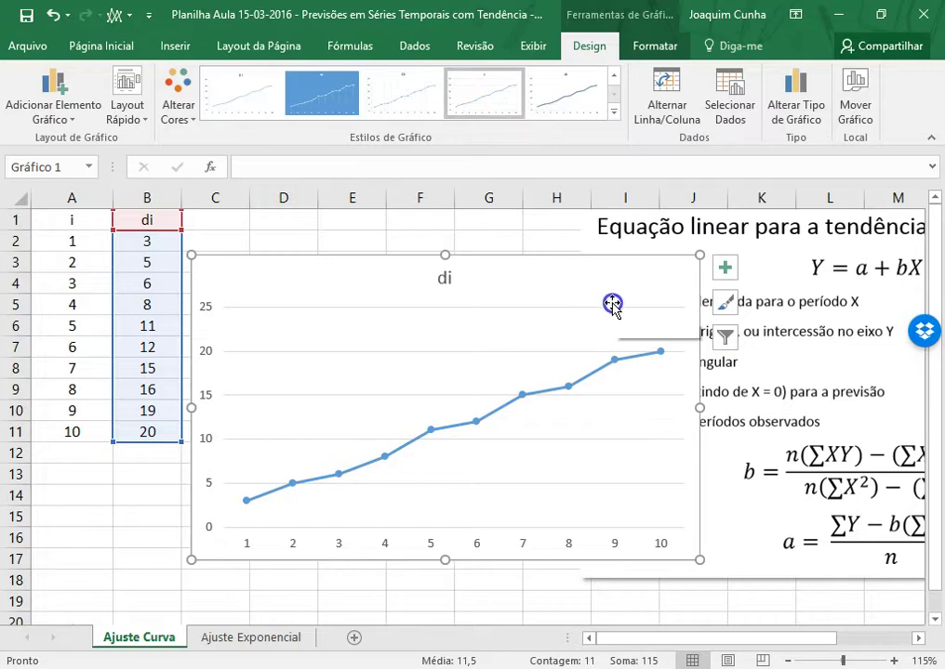
pyautogui.moveTo(533, 258); pyautogui.dragTo(618, 260)
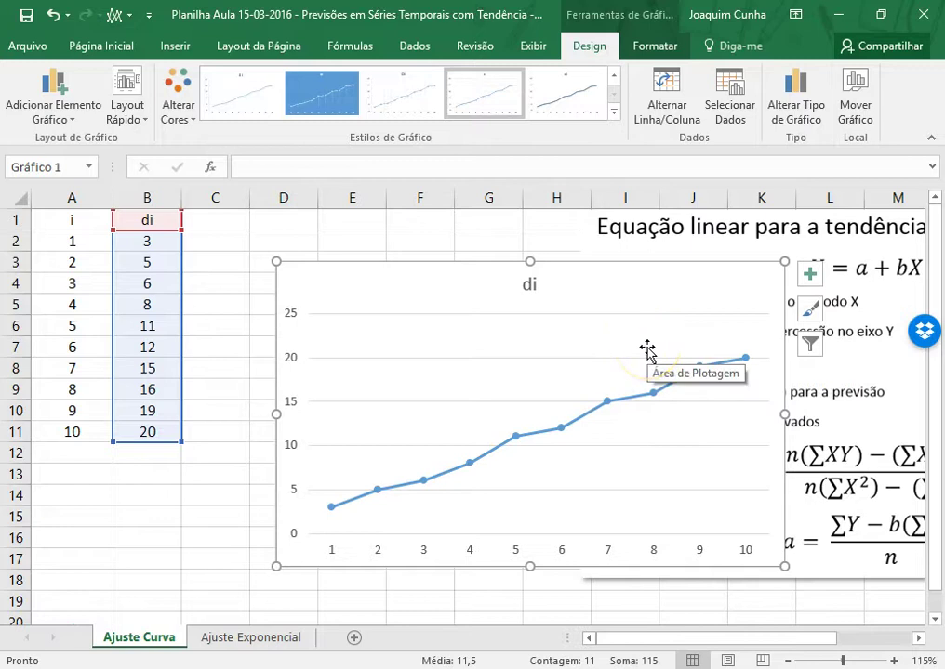
pyautogui.moveTo(639, 270); pyautogui.dragTo(794, 560)
pyautogui.click(123, 390)
pyautogui.click(298, 350)
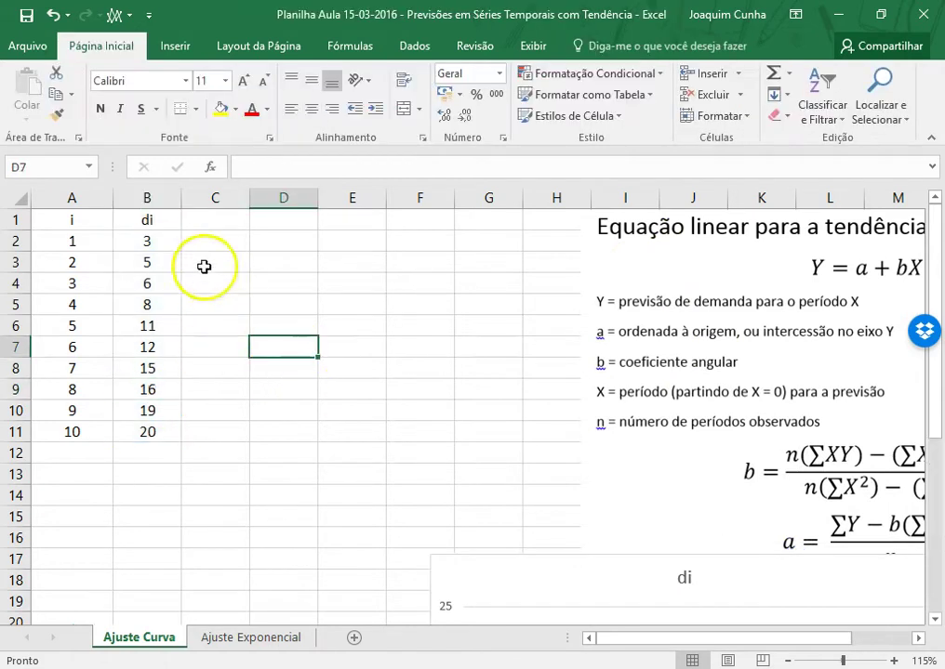
# Step: Set the table headers in A1:D1 to x, y, x2 and xy
pyautogui.click(87, 220)
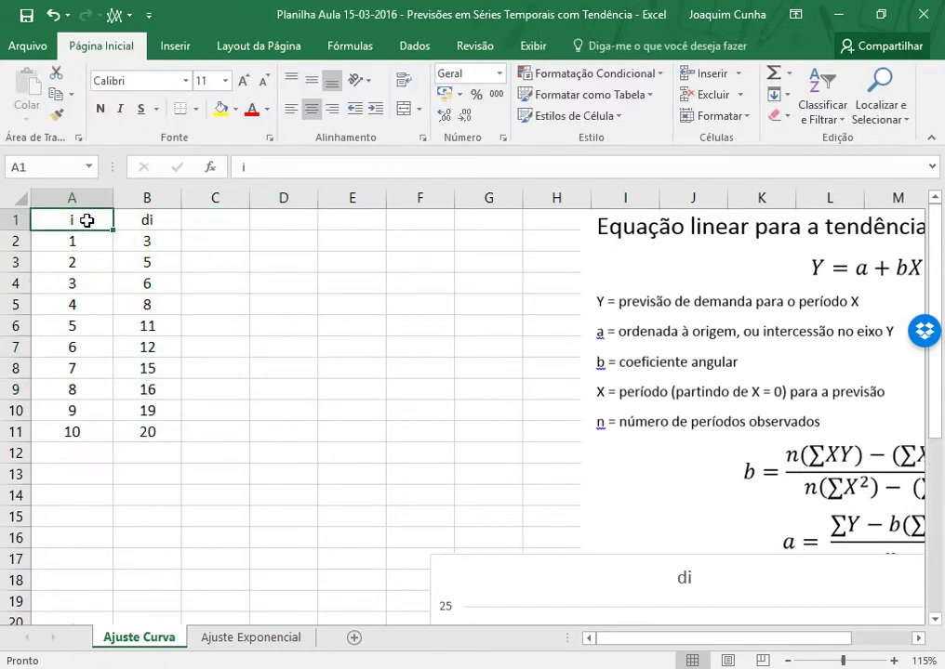
pyautogui.press('Tab')
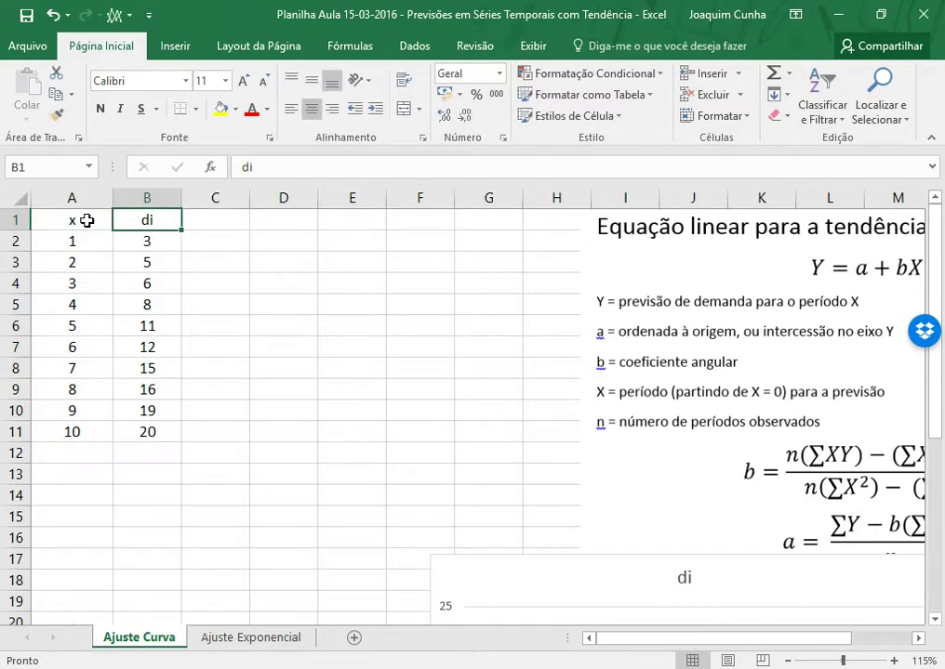
pyautogui.write('y')
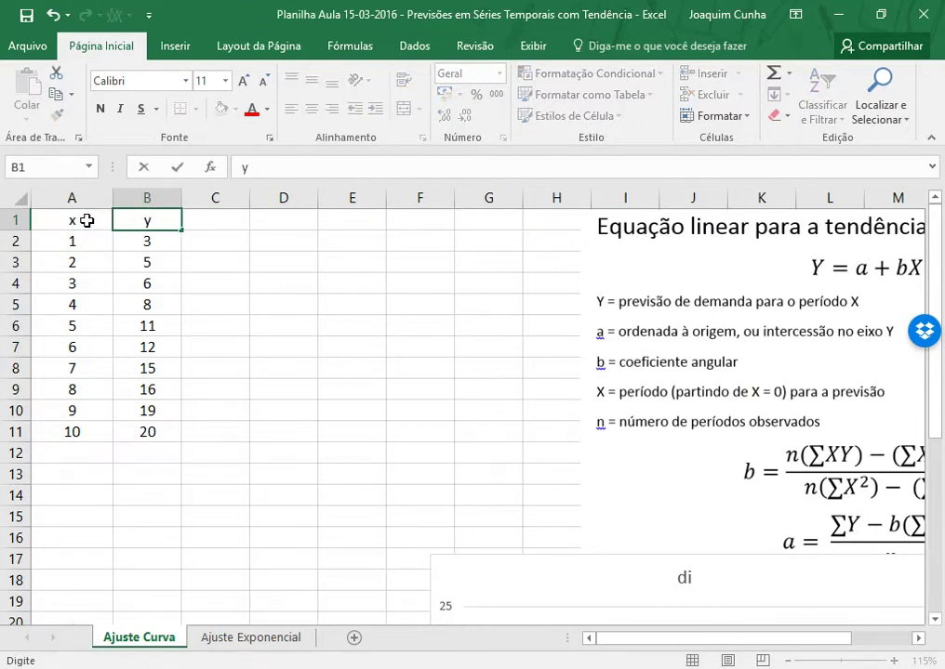
pyautogui.press('Tab')
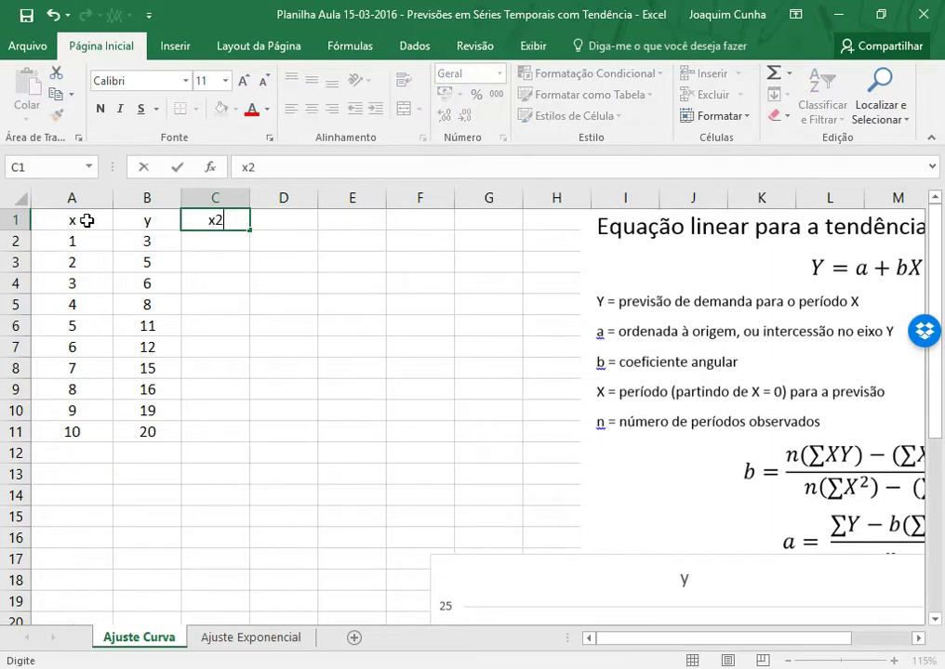
pyautogui.press('Tab')
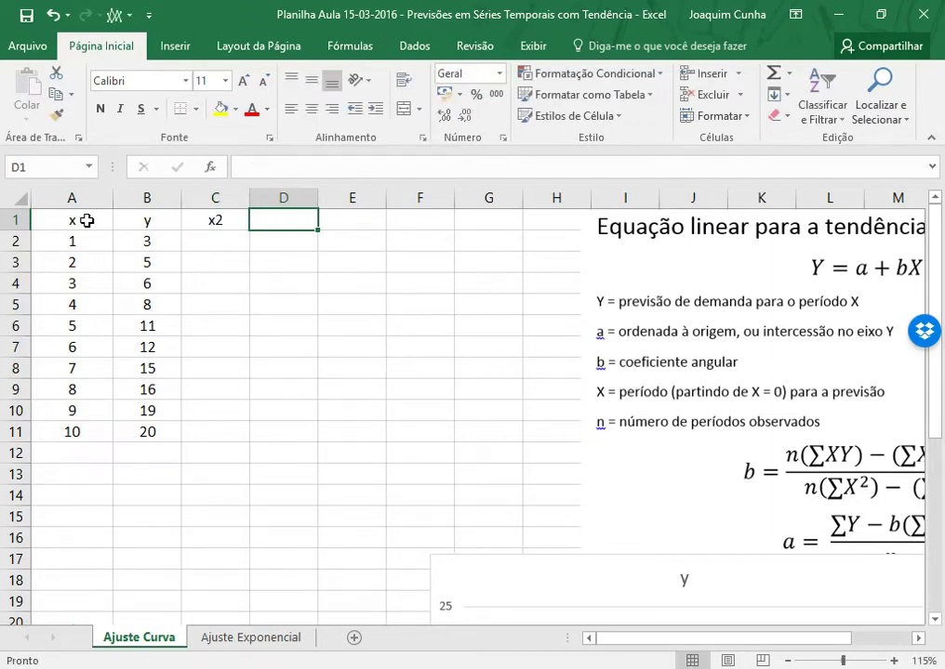
pyautogui.write('xy')
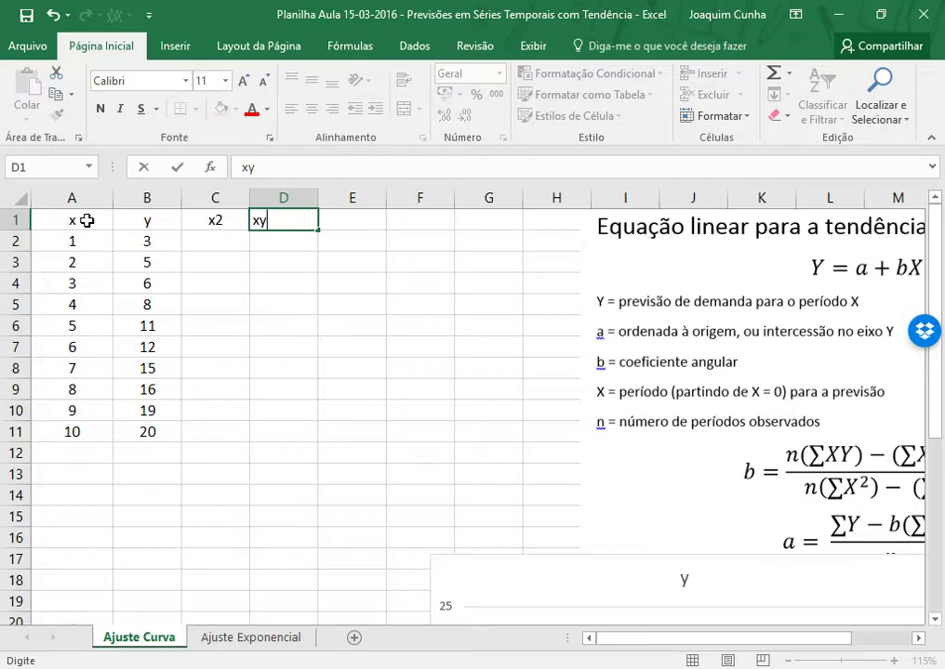
pyautogui.press('Tab')
# Step: Calculate the squares of x with =A2^2 in C2 and fill the formula down to C11
pyautogui.click(151, 238)
pyautogui.click(203, 243)
pyautogui.write('=')
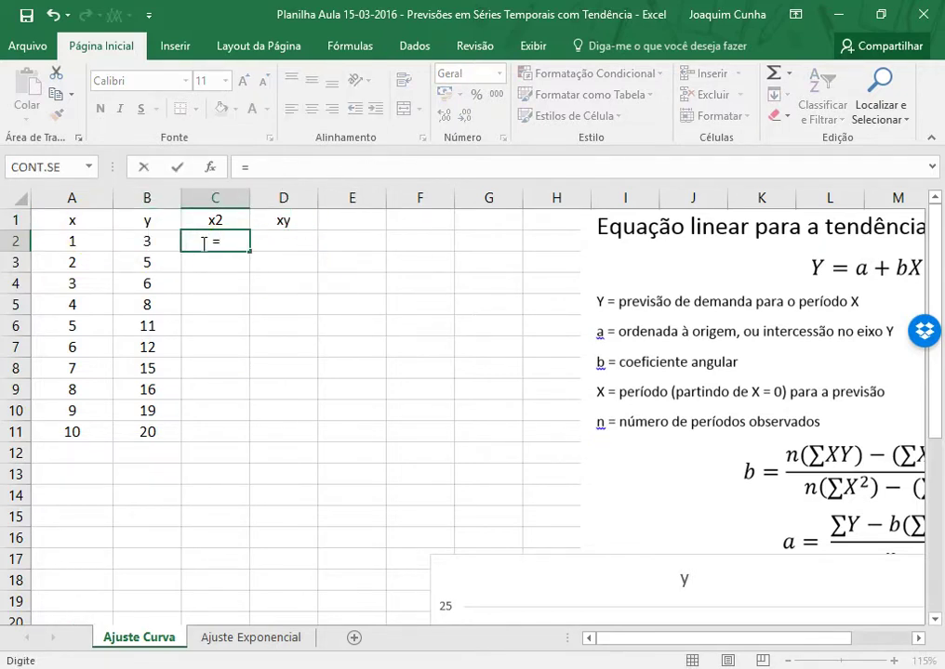
pyautogui.click(61, 240)
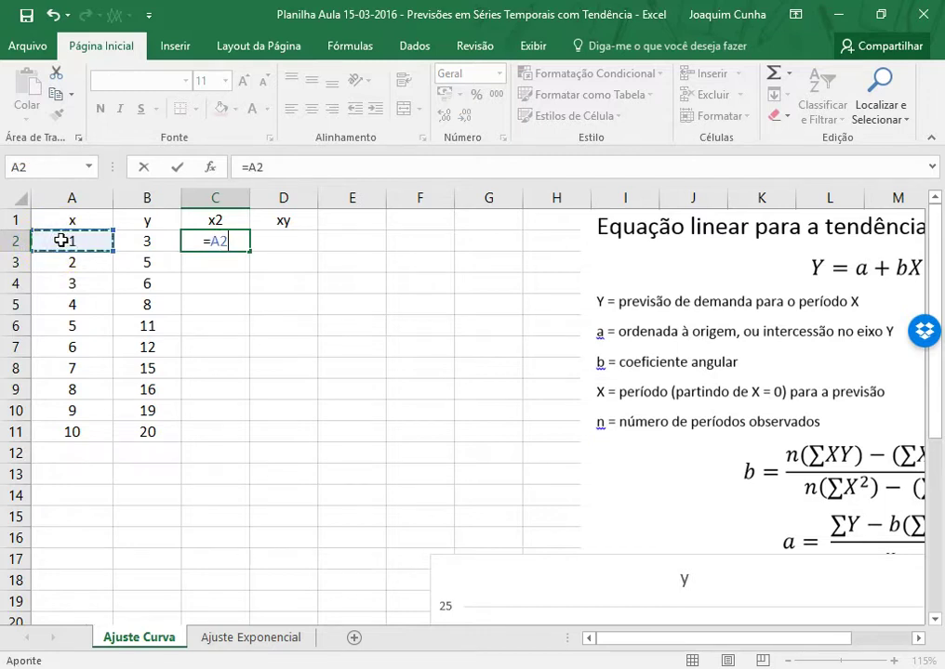
pyautogui.write('^2')
pyautogui.press('Return')
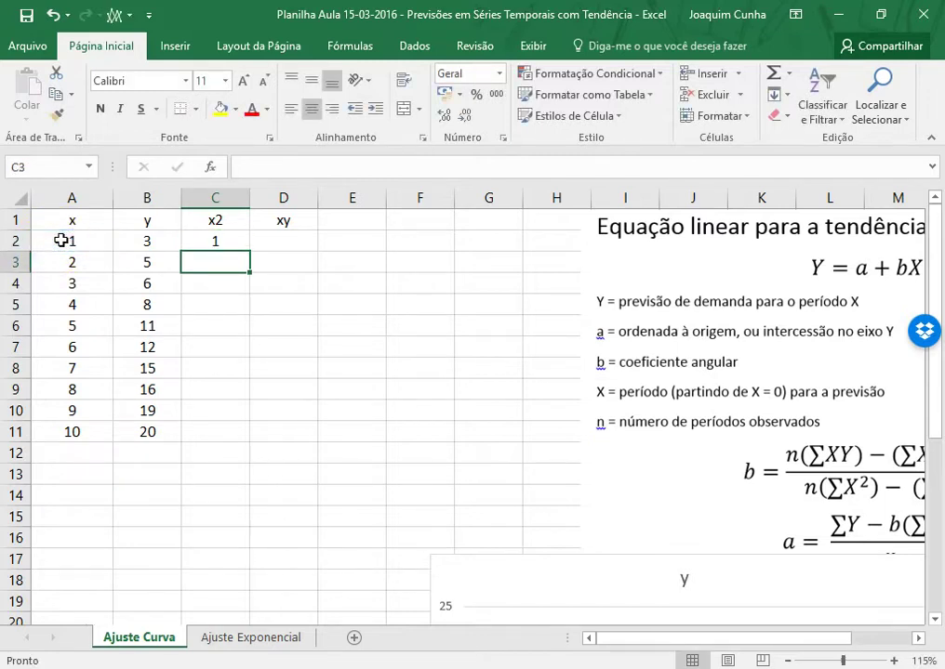
pyautogui.click(253, 247)
pyautogui.click(237, 240)
pyautogui.doubleClick(249, 251)
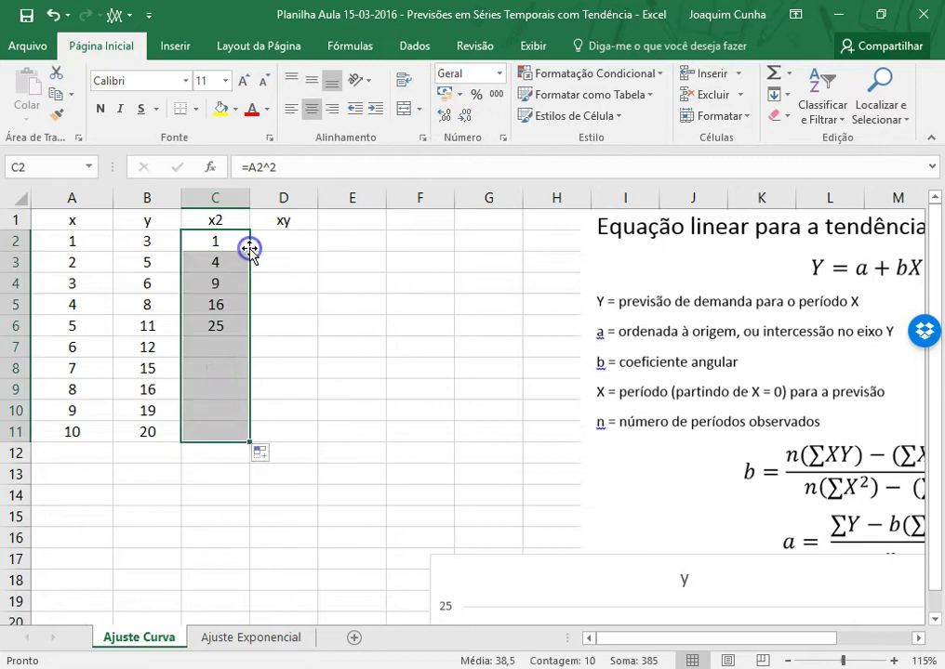
# Step: Calculate the xy products with =A2*B2 in D2 and fill the formula down to D11
pyautogui.click(310, 249)
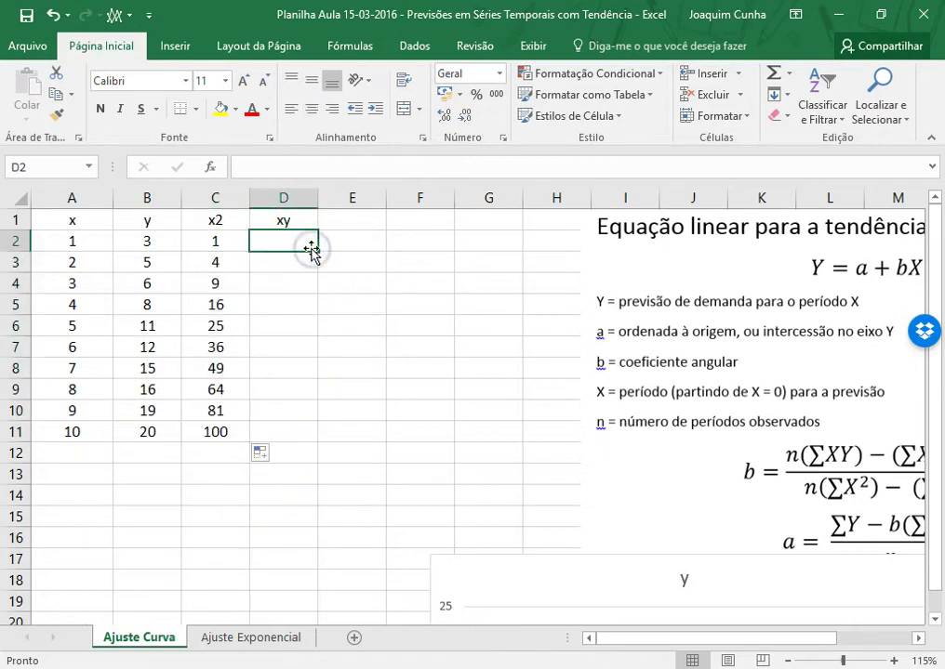
pyautogui.write('=')
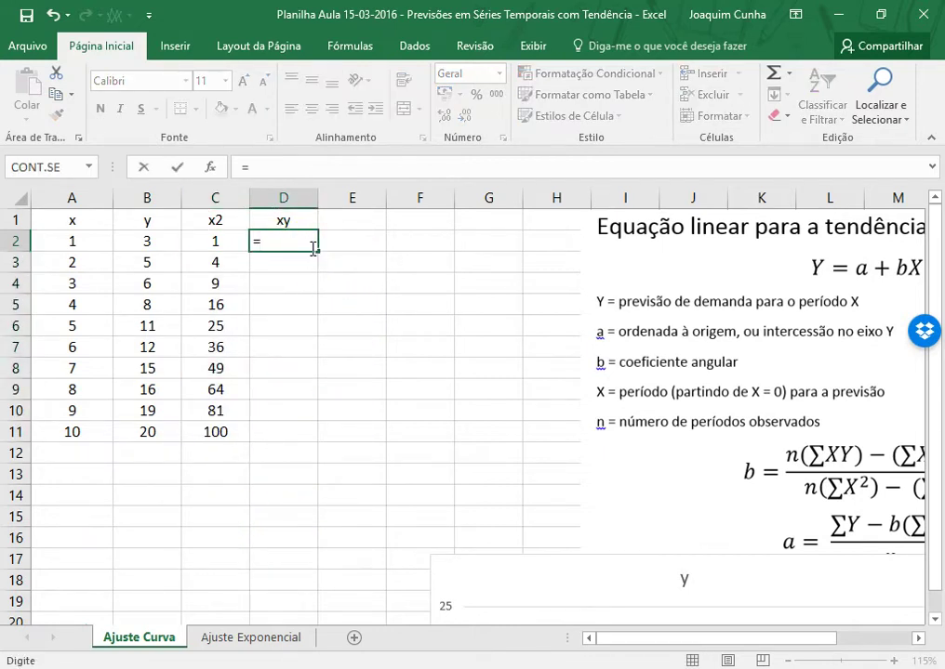
pyautogui.click(68, 240)
pyautogui.write('*')
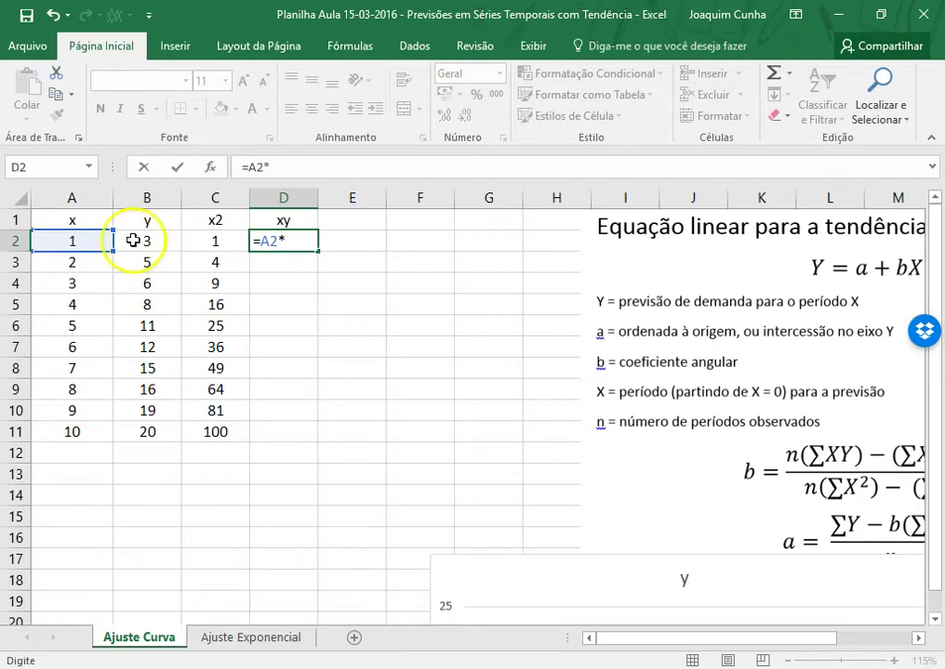
pyautogui.click(140, 240)
pyautogui.press('Return')
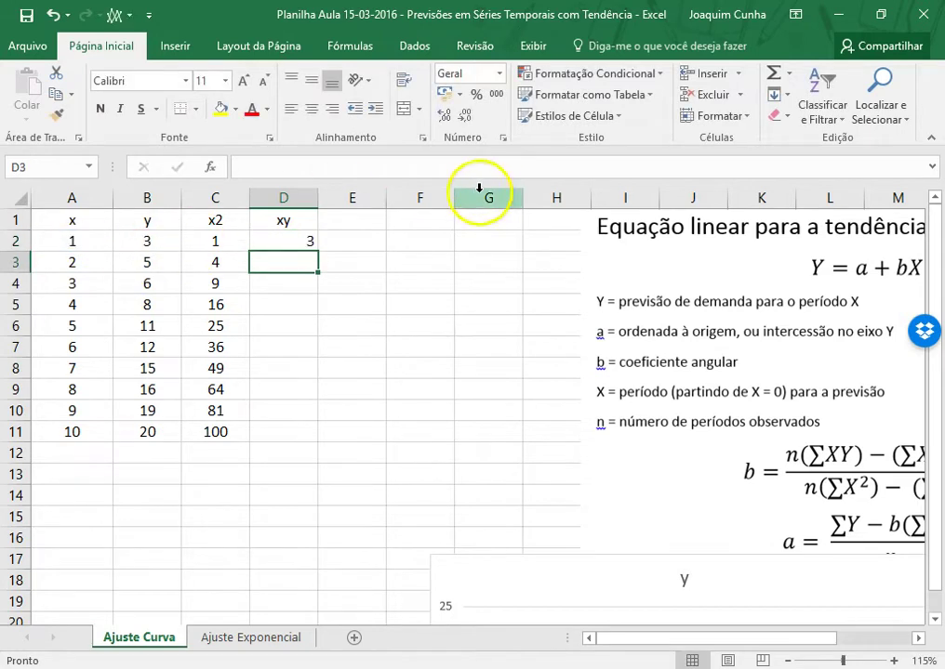
pyautogui.click(305, 244)
pyautogui.doubleClick(317, 248)
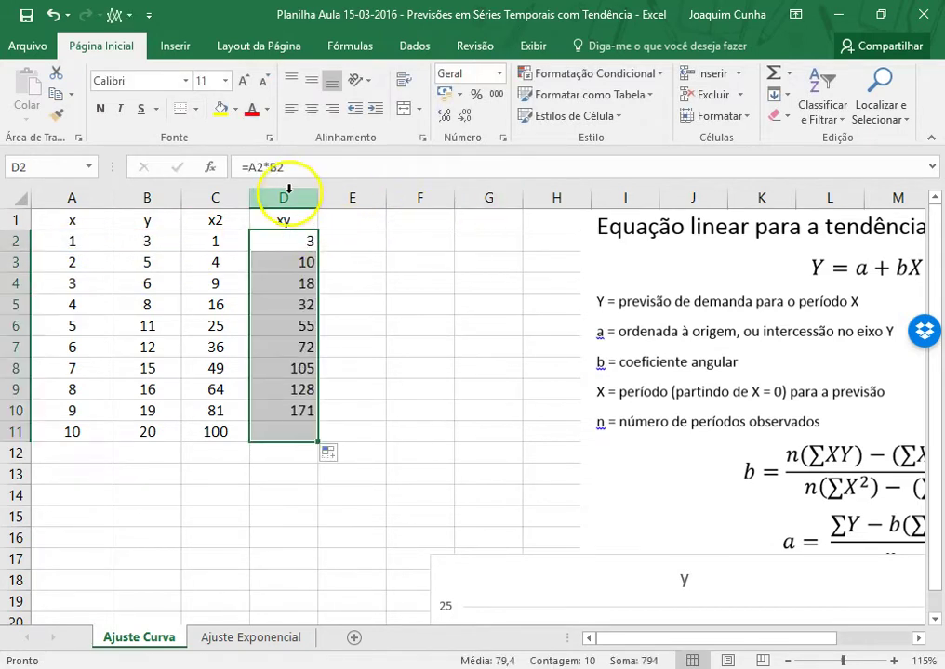
# Step: Center the contents of the xy column horizontally
pyautogui.click(286, 197)
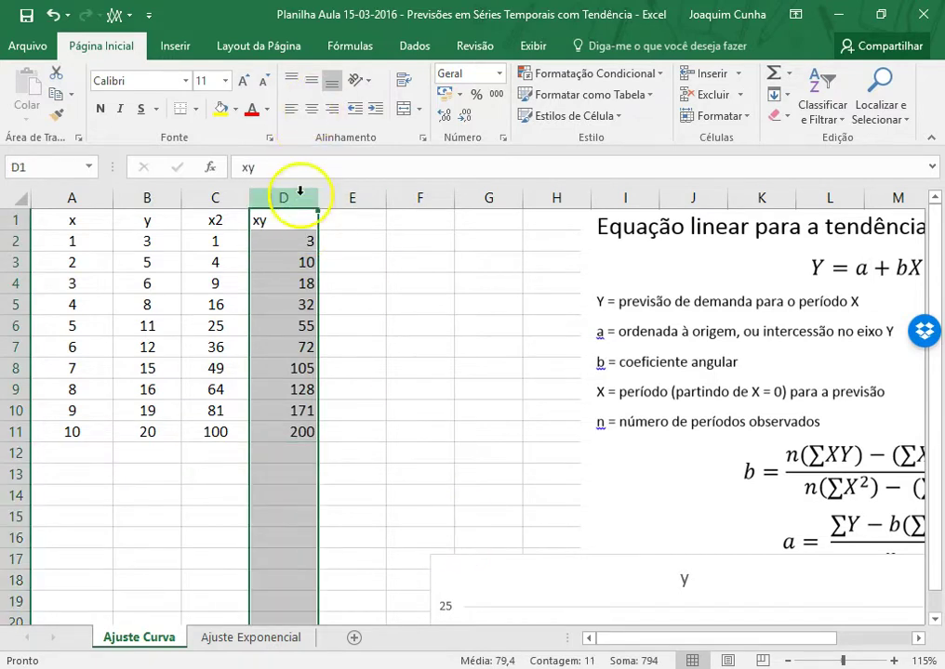
pyautogui.click(312, 108)
pyautogui.click(488, 345)
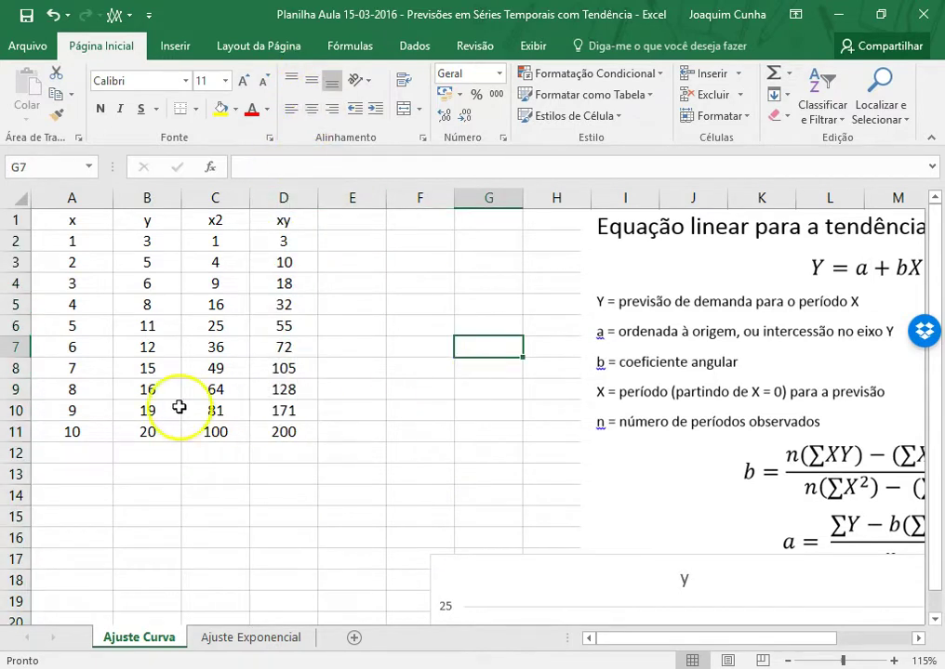
# Step: Insert an empty column before the x column and enter the label Somatórios in A12, fitting the column width to it
pyautogui.rightClick(61, 200)
pyautogui.click(137, 350)
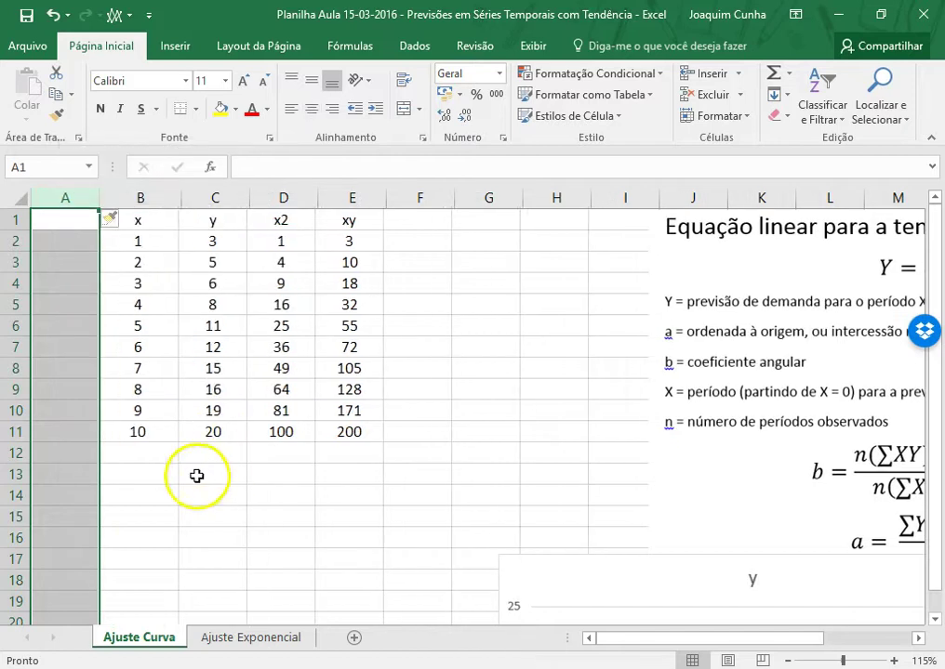
pyautogui.click(139, 472)
pyautogui.click(72, 457)
pyautogui.write('Some')
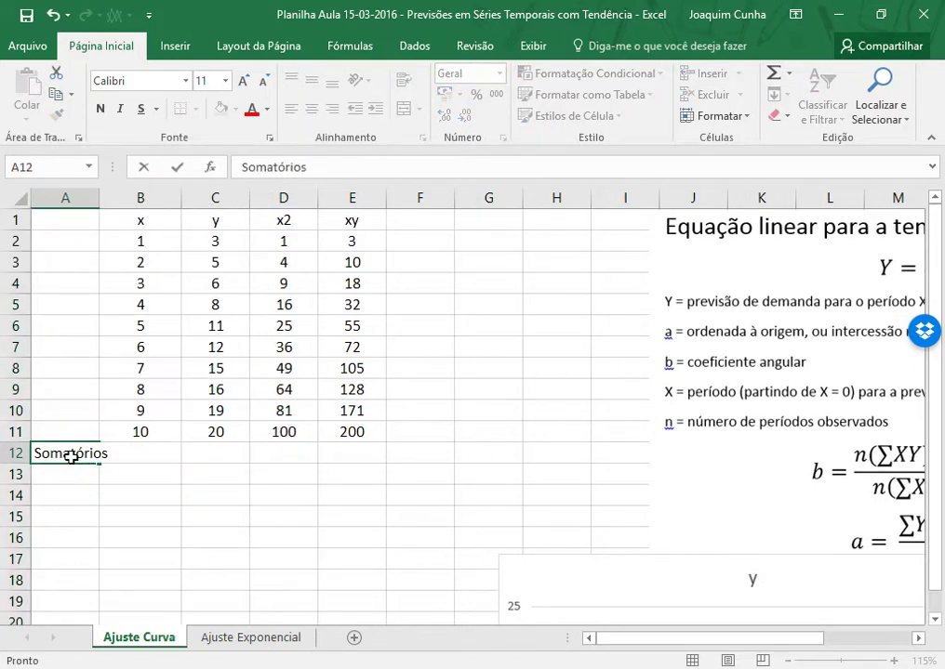
pyautogui.write('tórios')
pyautogui.press('Return')
pyautogui.doubleClick(100, 198)
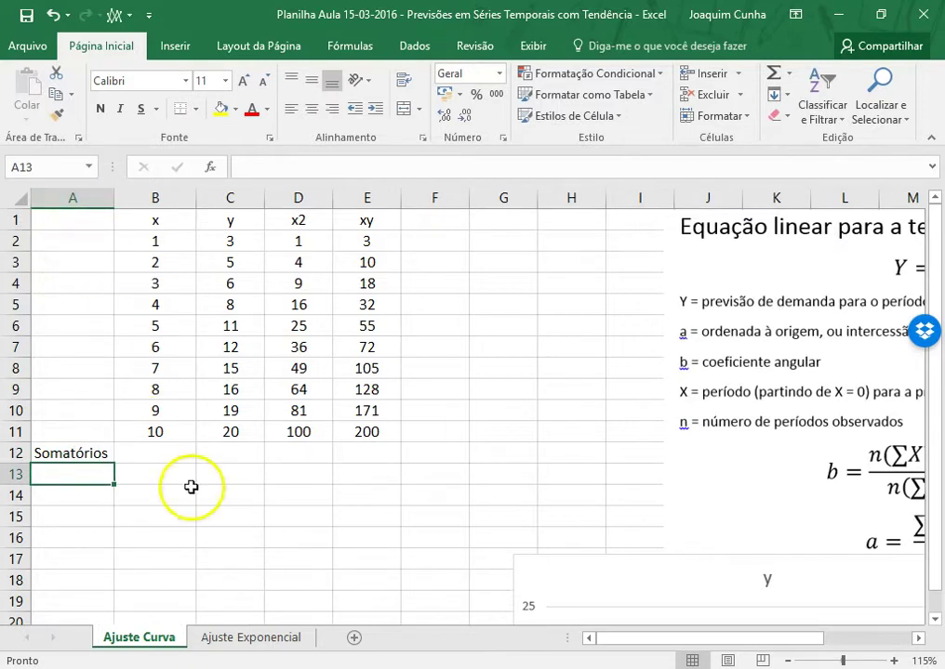
# Step: Sum the x values in B12 with =SOMA(B2:B11)
pyautogui.click(188, 448)
pyautogui.write('s')
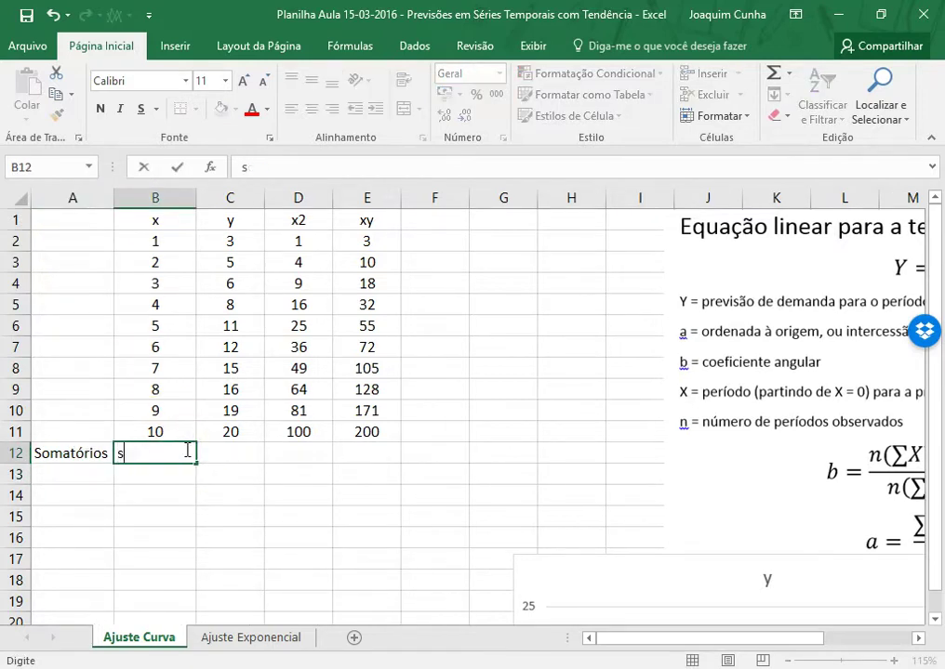
pyautogui.write('om=soma(')
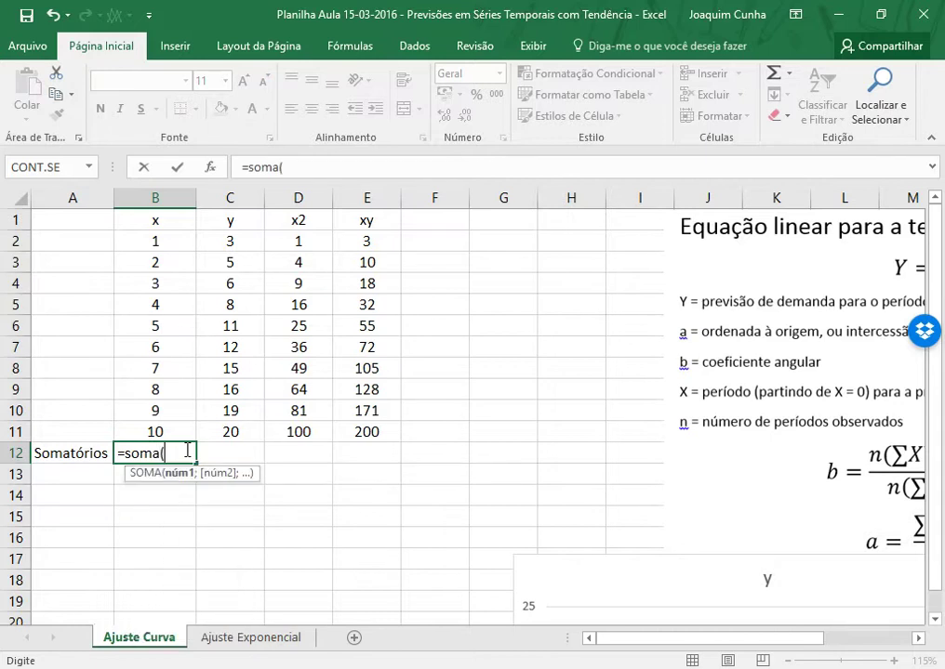
pyautogui.moveTo(177, 237); pyautogui.dragTo(181, 434)
pyautogui.write(')')
pyautogui.press('Return')
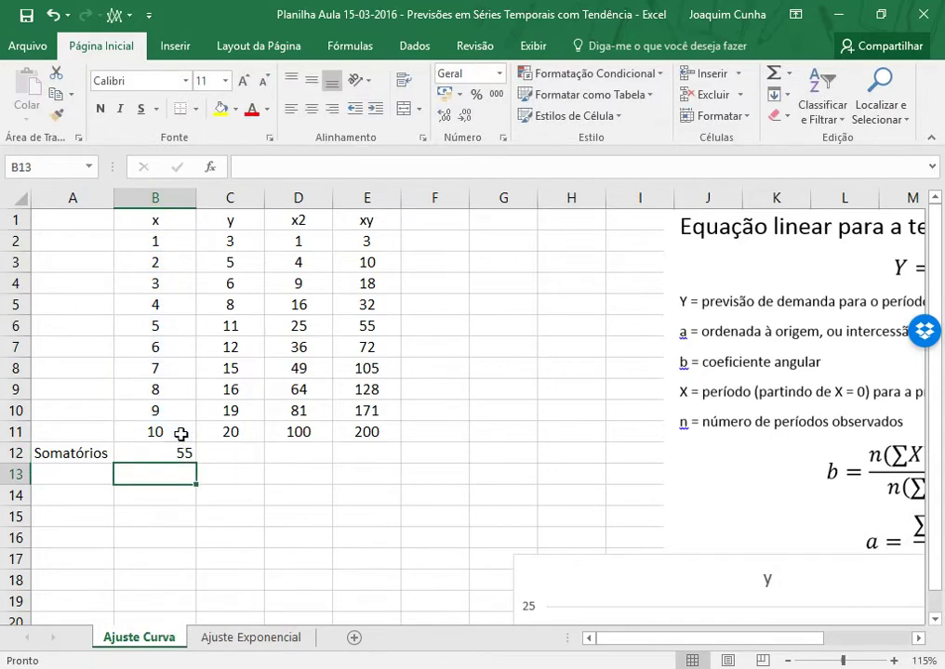
# Step: Fill the x sum formula from B12 across to E12 and center the totals
pyautogui.click(158, 450)
pyautogui.moveTo(192, 460); pyautogui.dragTo(398, 456)
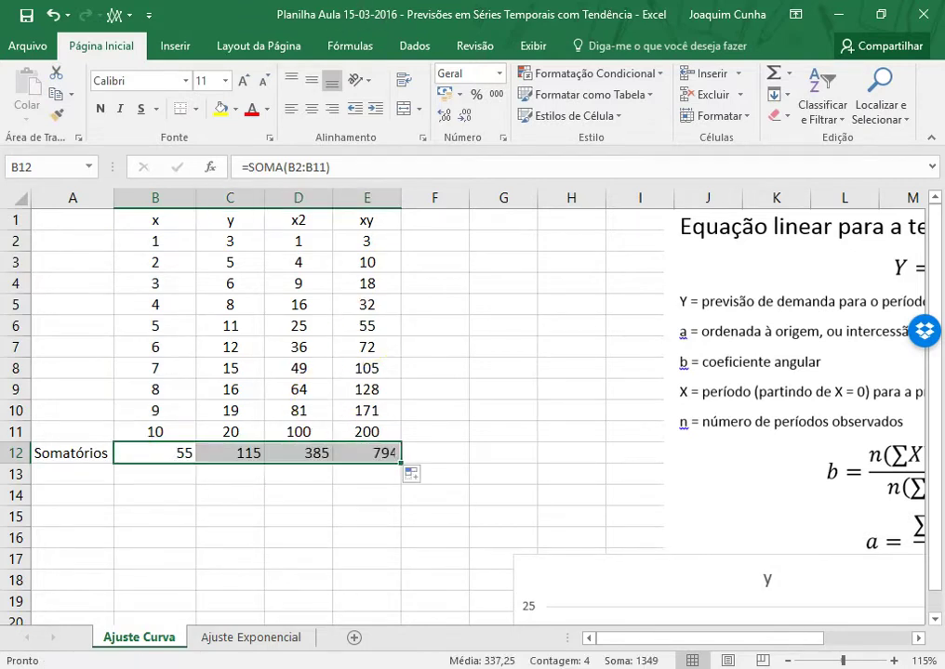
pyautogui.click(312, 109)
pyautogui.click(586, 454)
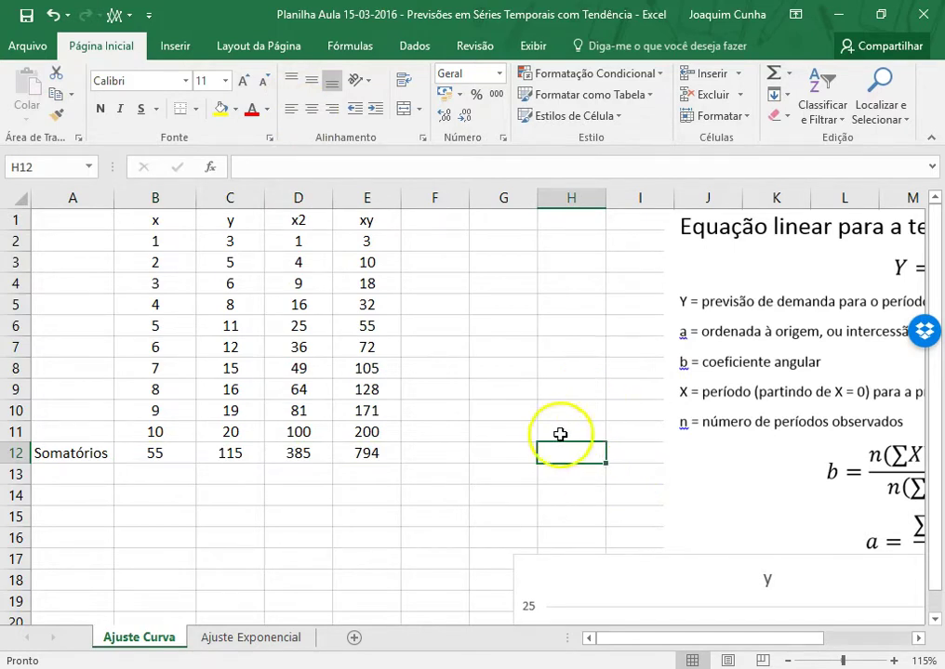
# Step: Enter the label Som(x)2 in A13, below the Somatórios label
pyautogui.click(83, 480)
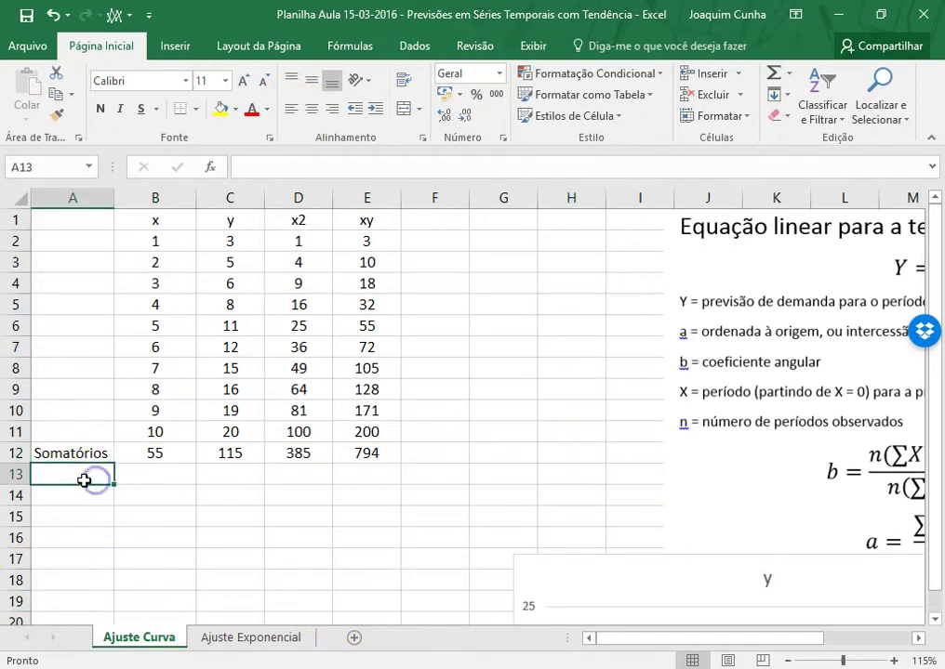
pyautogui.write('S')
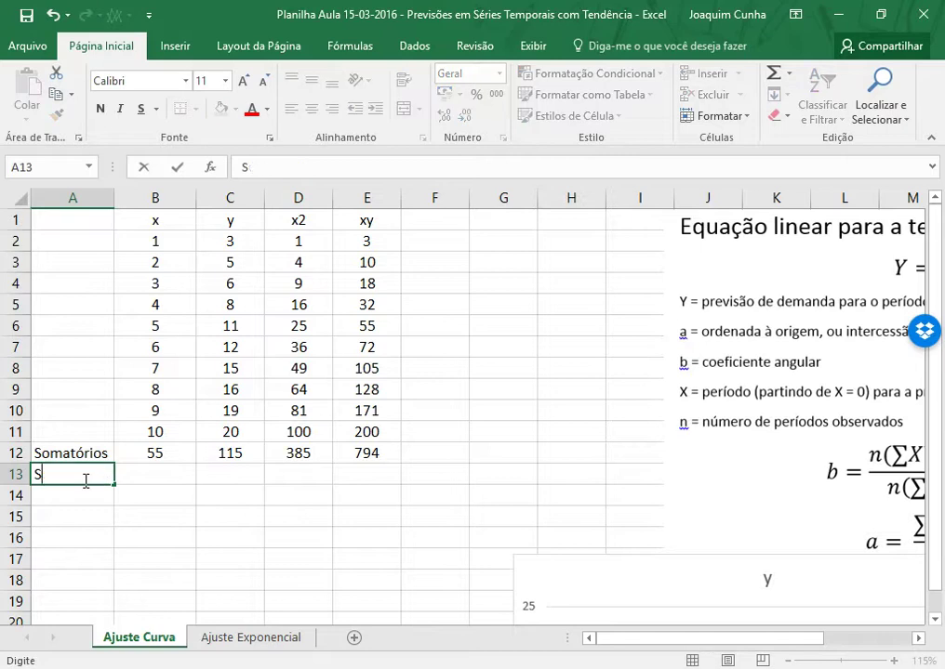
pyautogui.write('uom(x)2')
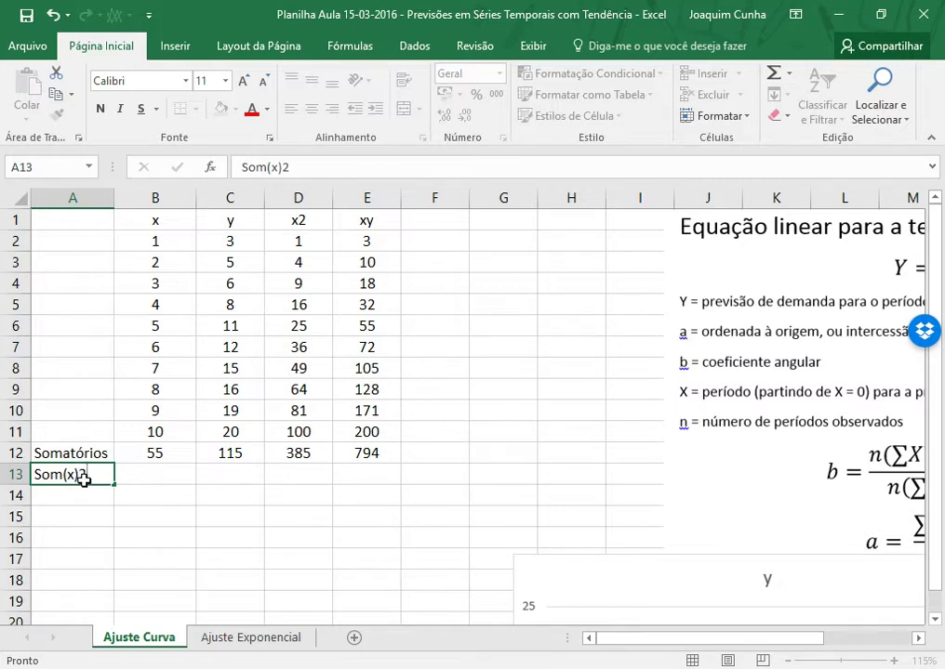
pyautogui.press('Return')
# Step: Square the x sum in B13 with =B12^2 and center the result
pyautogui.click(190, 470)
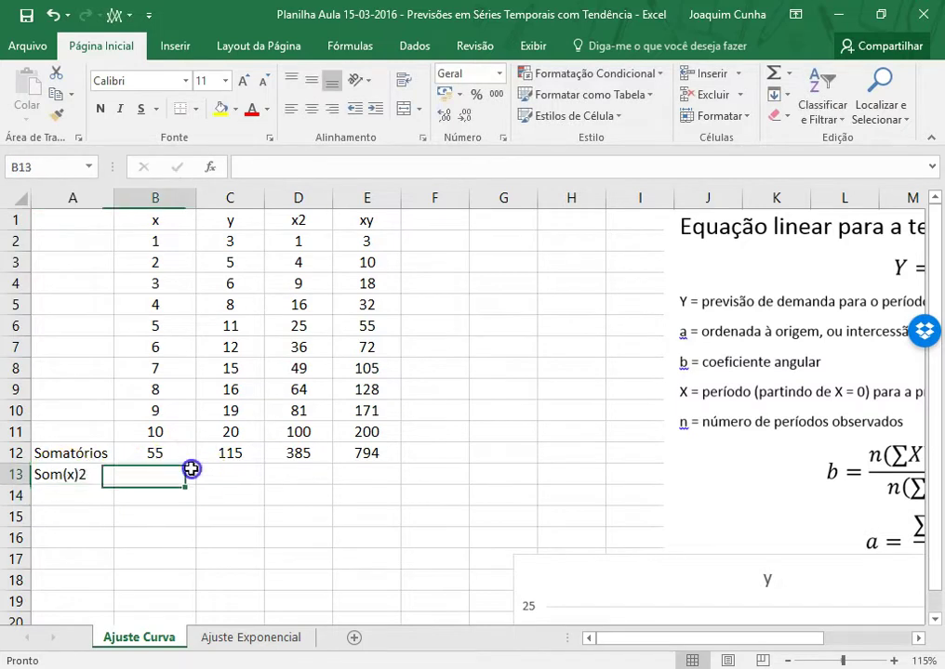
pyautogui.write('=')
pyautogui.click(188, 455)
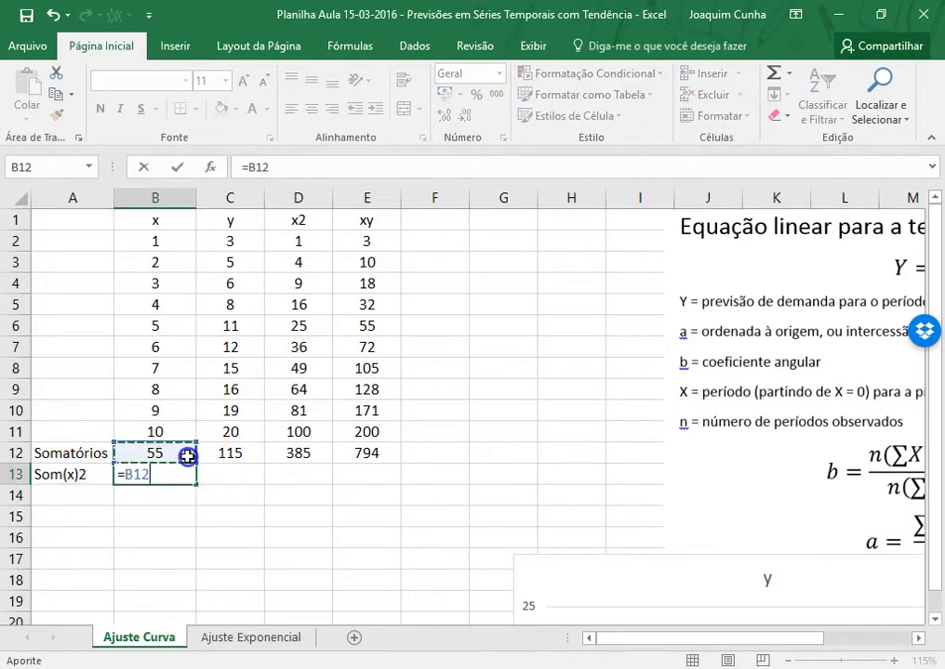
pyautogui.write('^2')
pyautogui.press('Return')
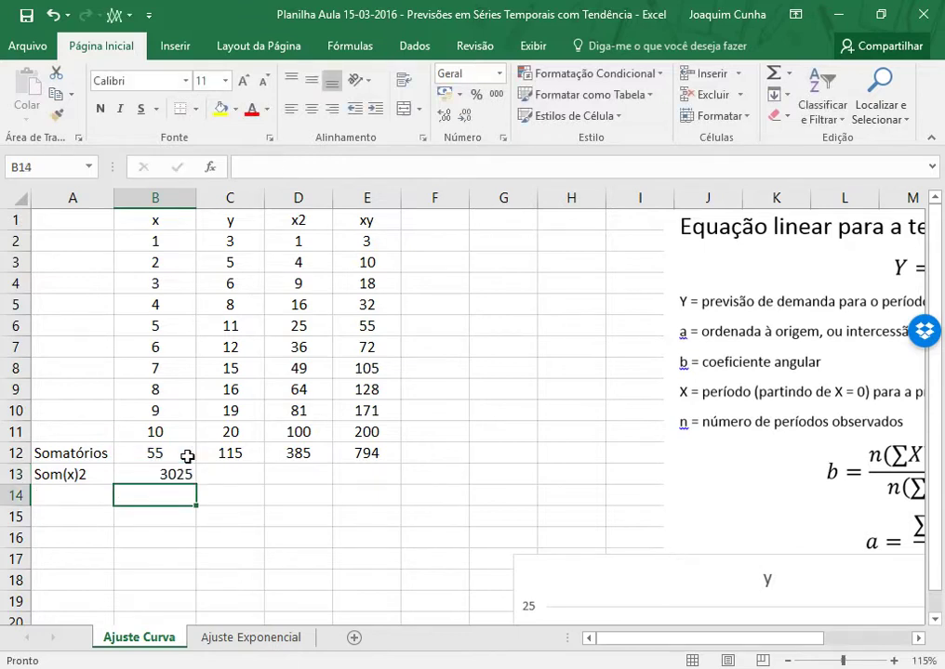
pyautogui.click(131, 474)
pyautogui.click(312, 109)
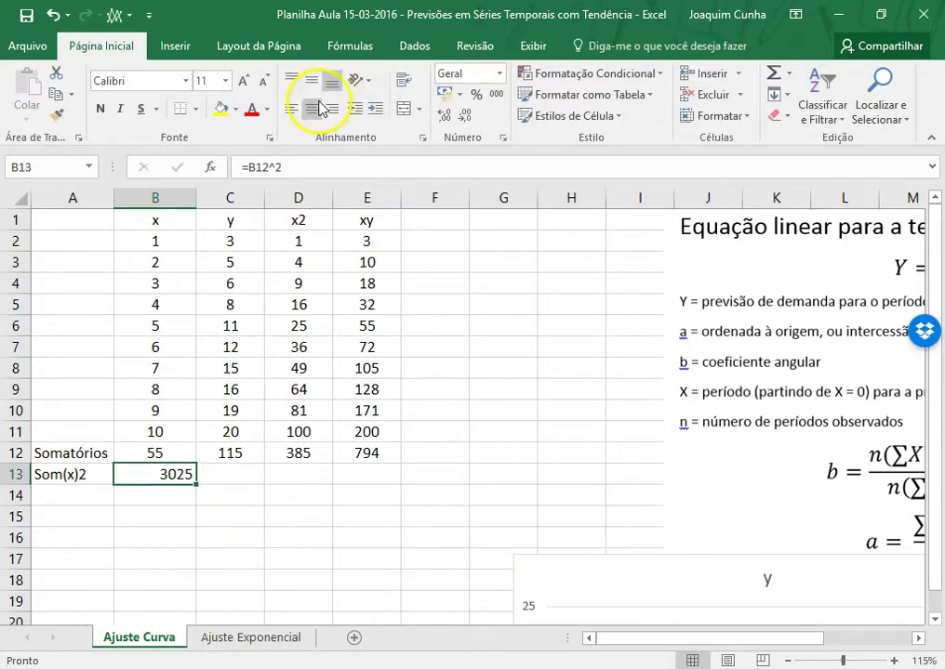
# Step: Enter the label n in A14 and the number of periods, 10, in B14
pyautogui.click(53, 494)
pyautogui.write('n')
pyautogui.press('Tab')
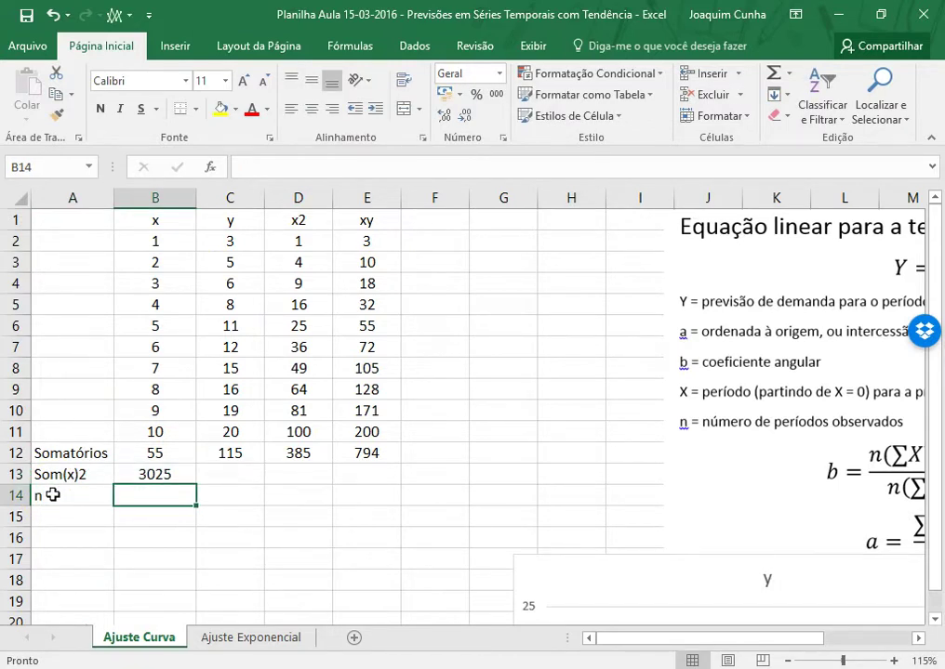
pyautogui.write('10')
pyautogui.press('Return')
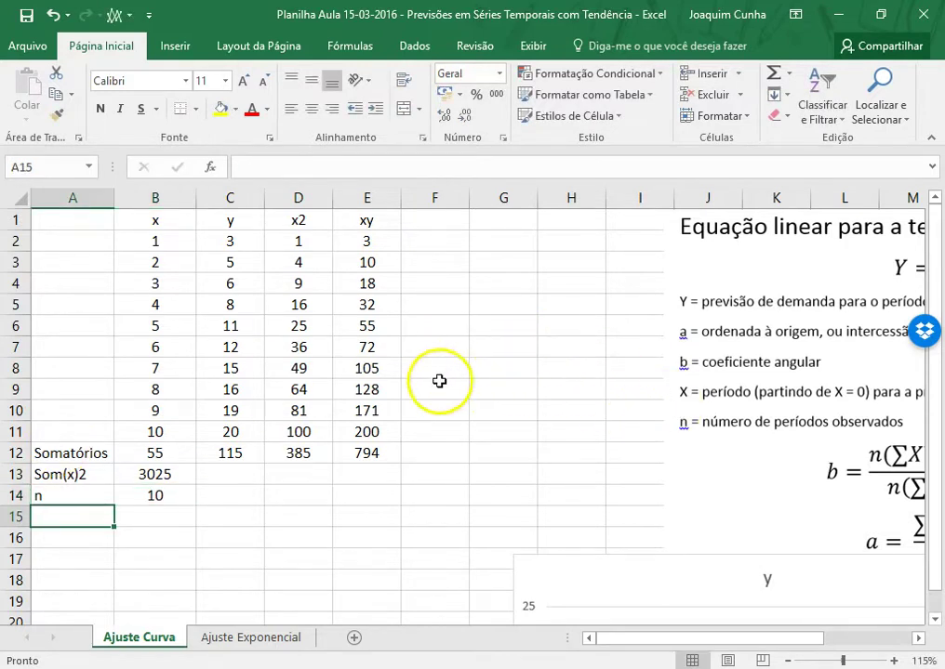
# Step: Enter the label a= in A16 and move the equation picture closer to the table, beside column F
pyautogui.click(65, 534)
pyautogui.write('a=')
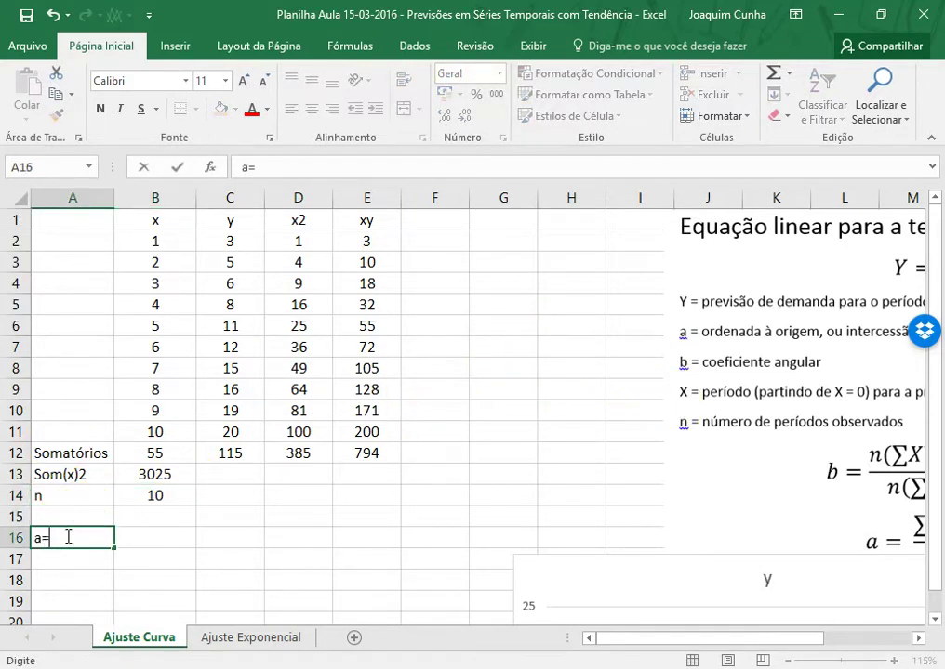
pyautogui.press('Tab')
pyautogui.moveTo(728, 367); pyautogui.dragTo(600, 310)
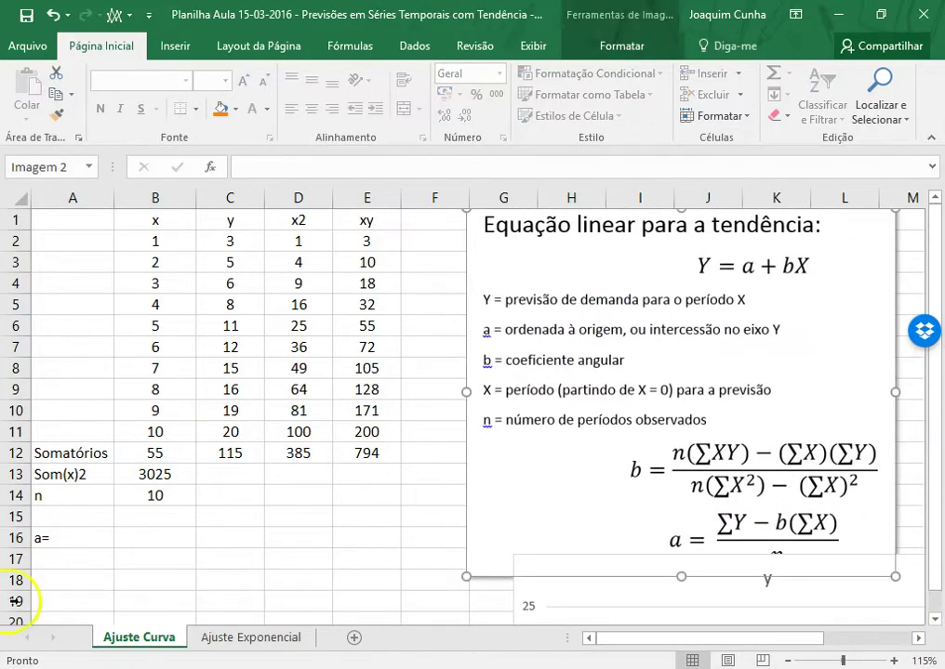
# Step: Build the numerator of the coefficient formula in B16 as =((B14*E12)-(B12*C12)), followed by the division sign and an opening parenthesis
pyautogui.click(177, 544)
pyautogui.write('=(')
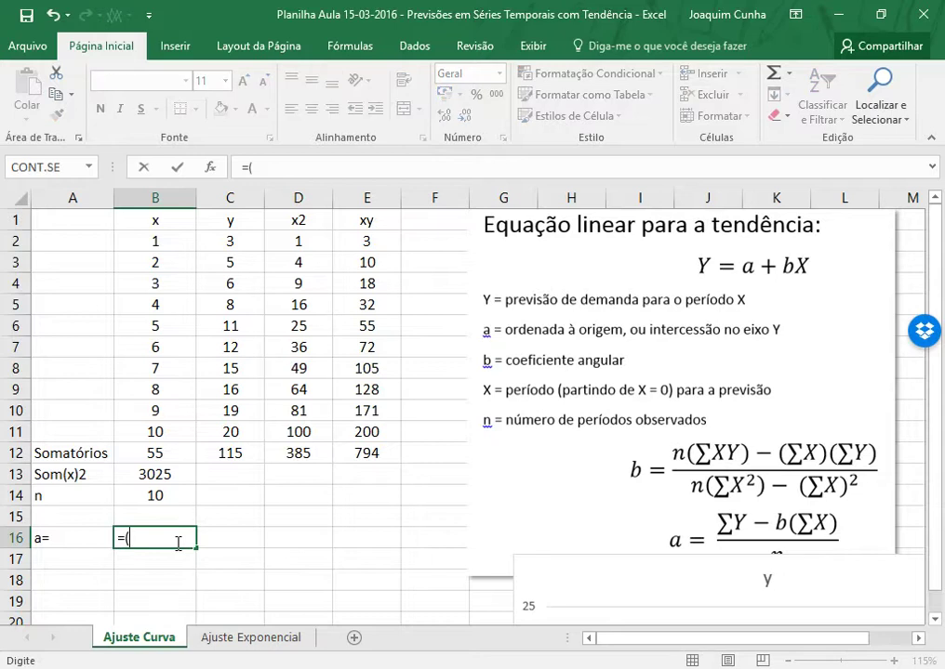
pyautogui.click(178, 493)
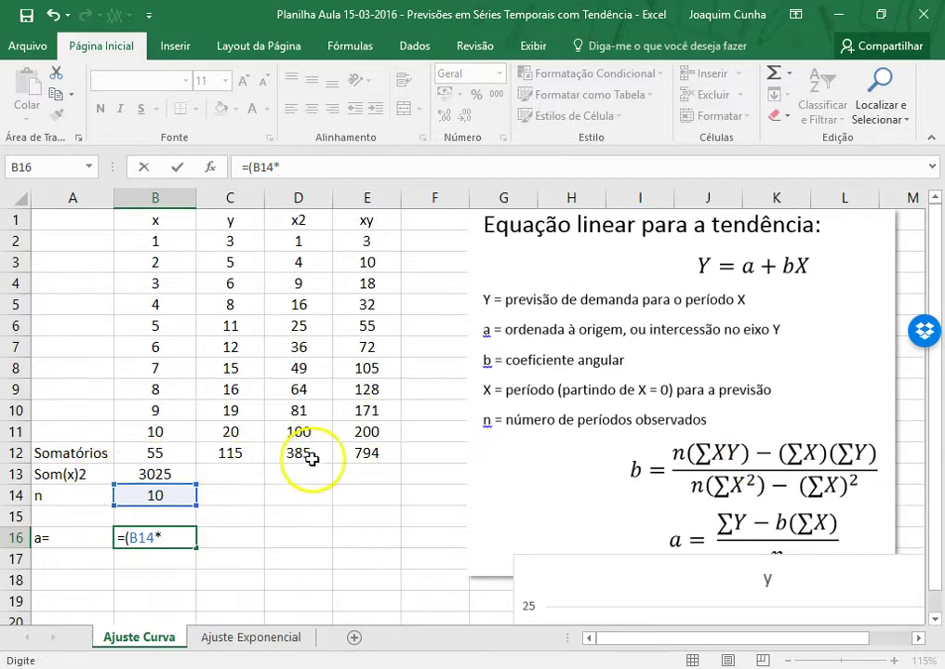
pyautogui.click(376, 452)
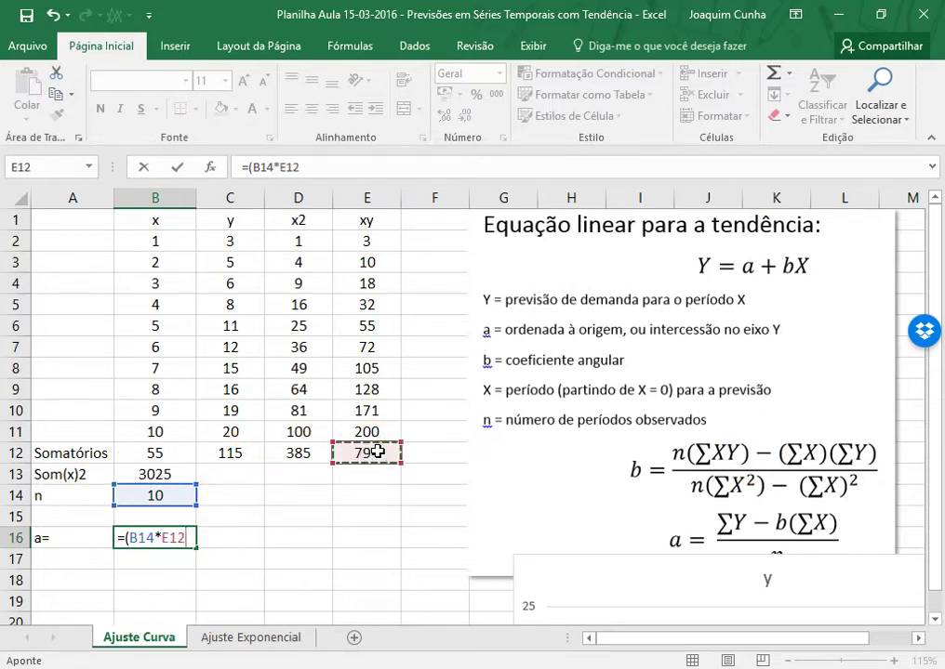
pyautogui.write(')-(')
pyautogui.click(155, 454)
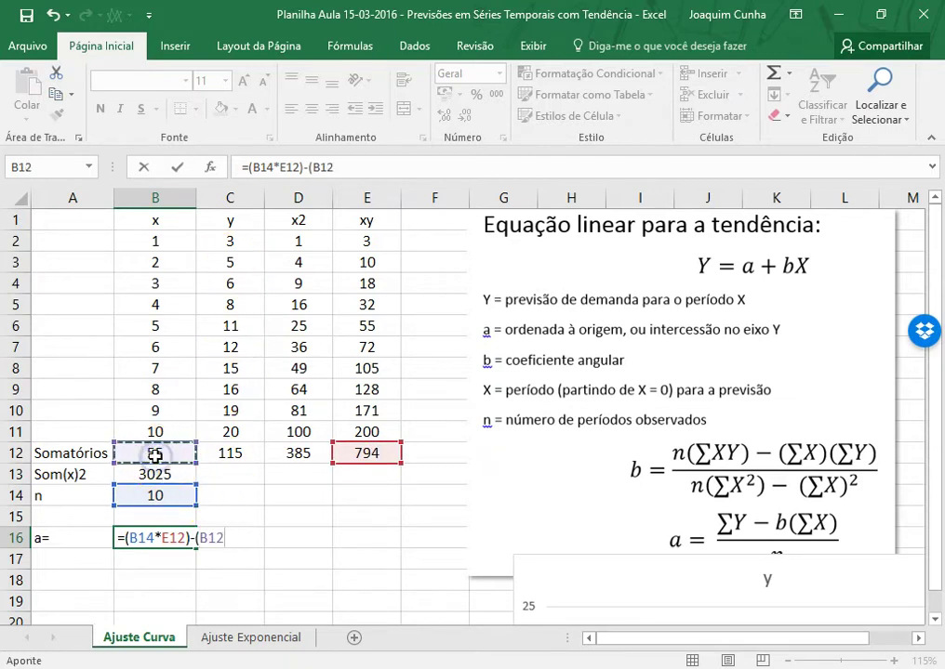
pyautogui.click(232, 458)
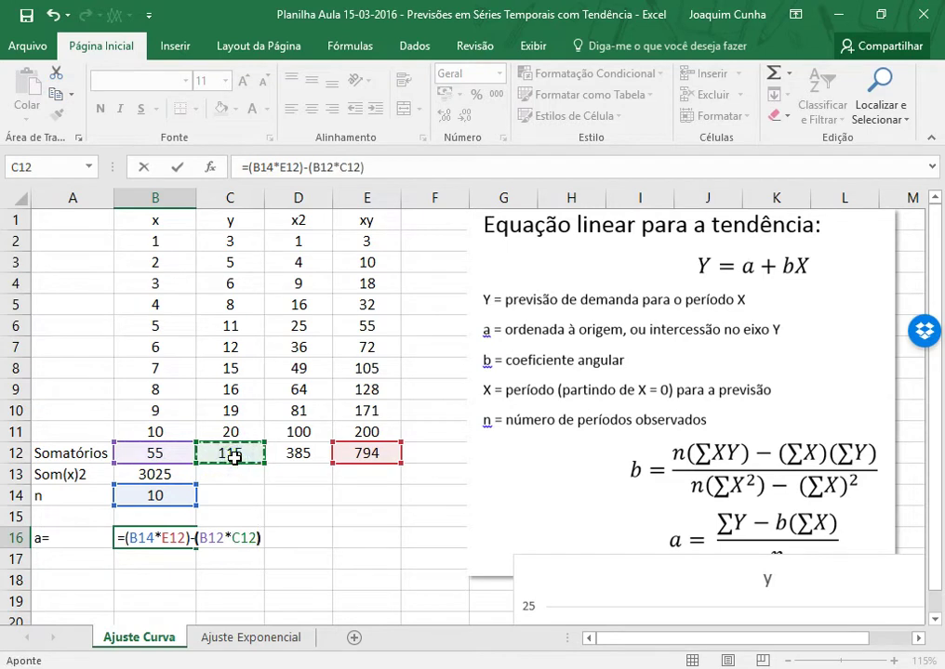
pyautogui.click(251, 174)
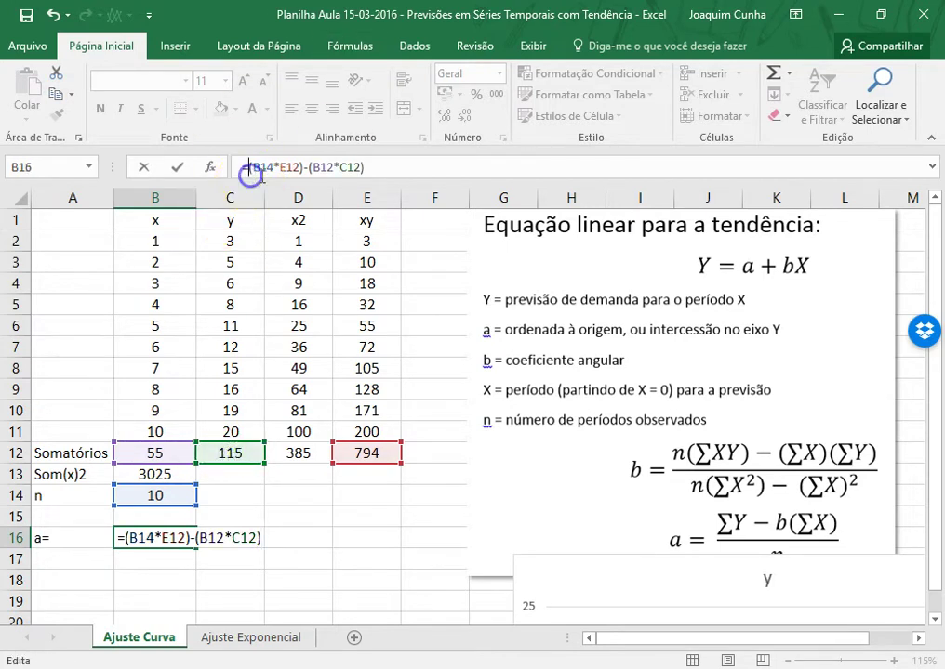
pyautogui.write('(')
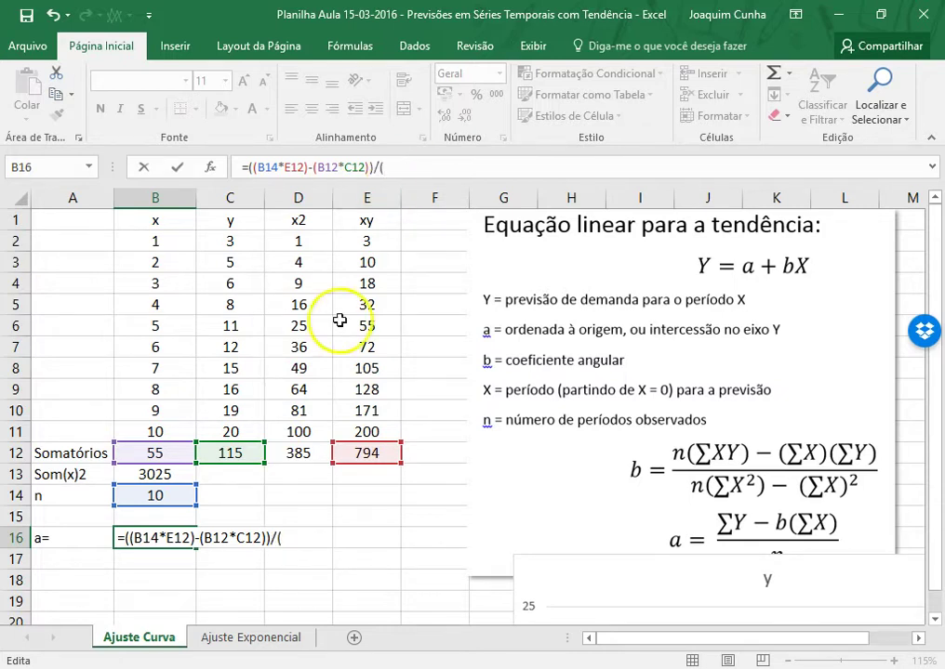
# Step: Complete the B16 formula with the denominator (B14*D12-B13)
pyautogui.click(161, 498)
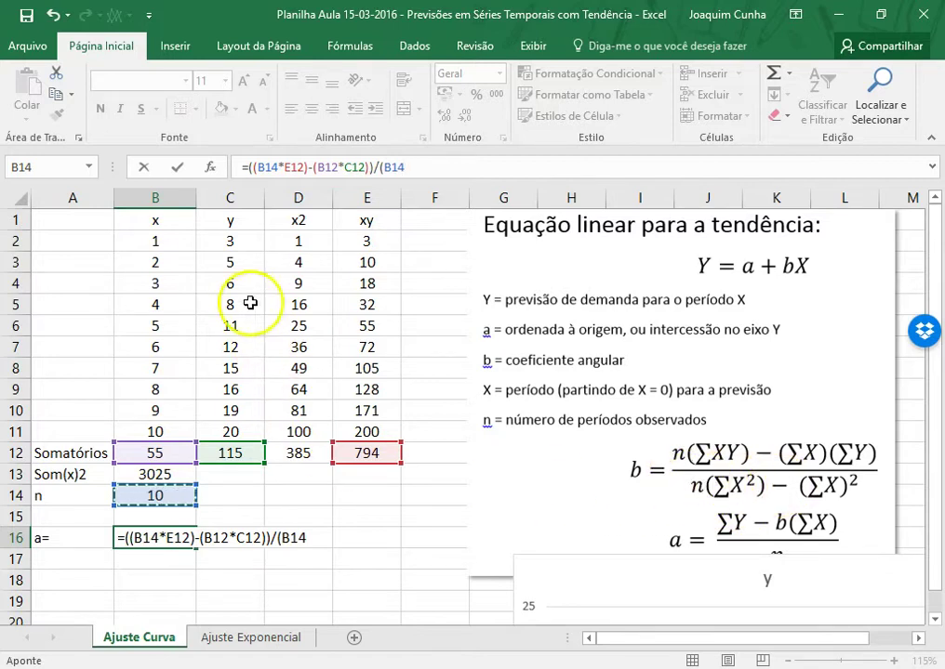
pyautogui.write('*')
pyautogui.click(310, 455)
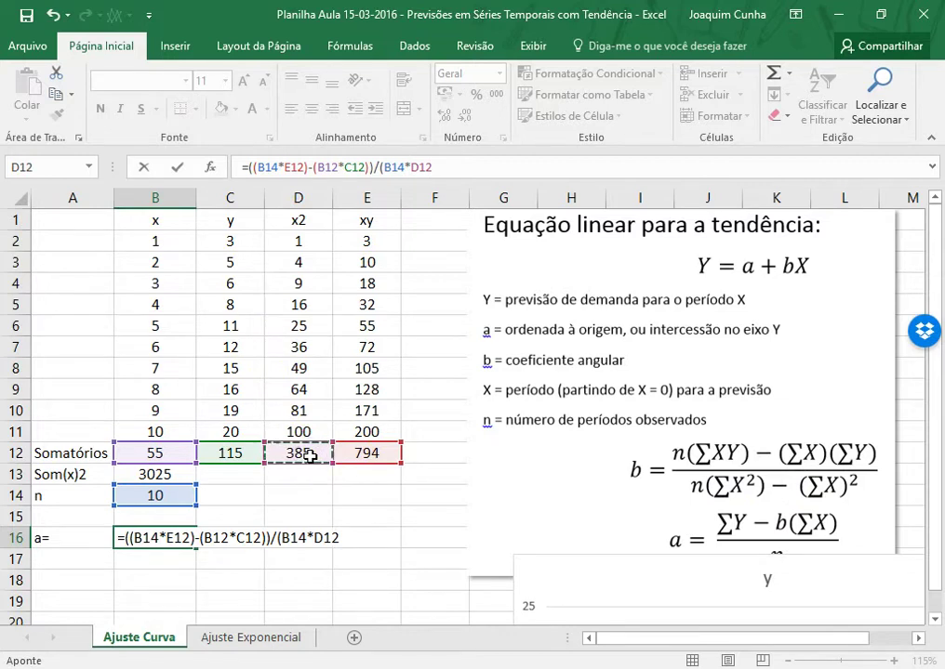
pyautogui.write('-')
pyautogui.click(174, 477)
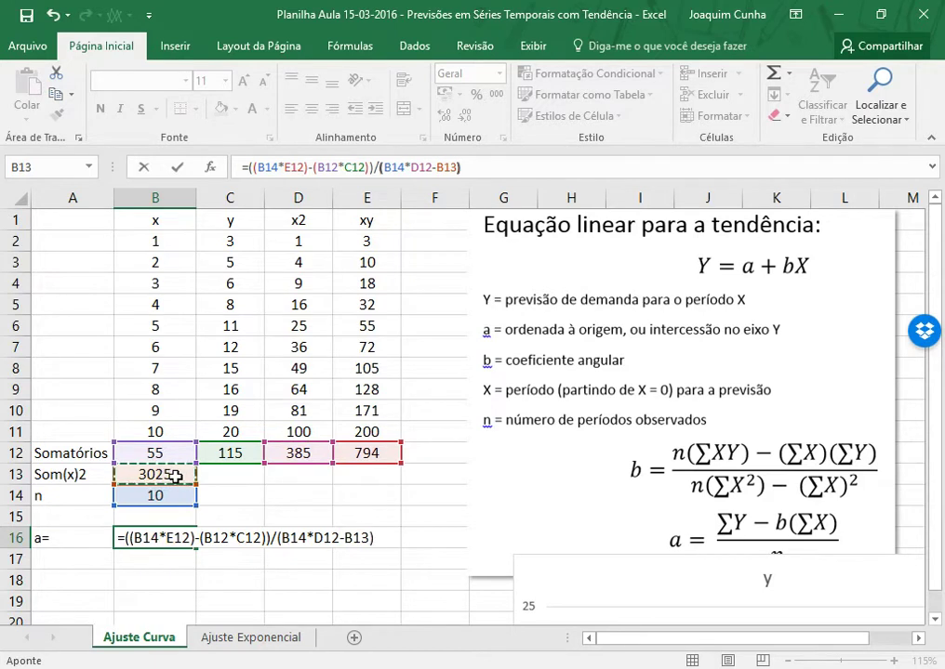
pyautogui.press('Return')
pyautogui.click(168, 563)
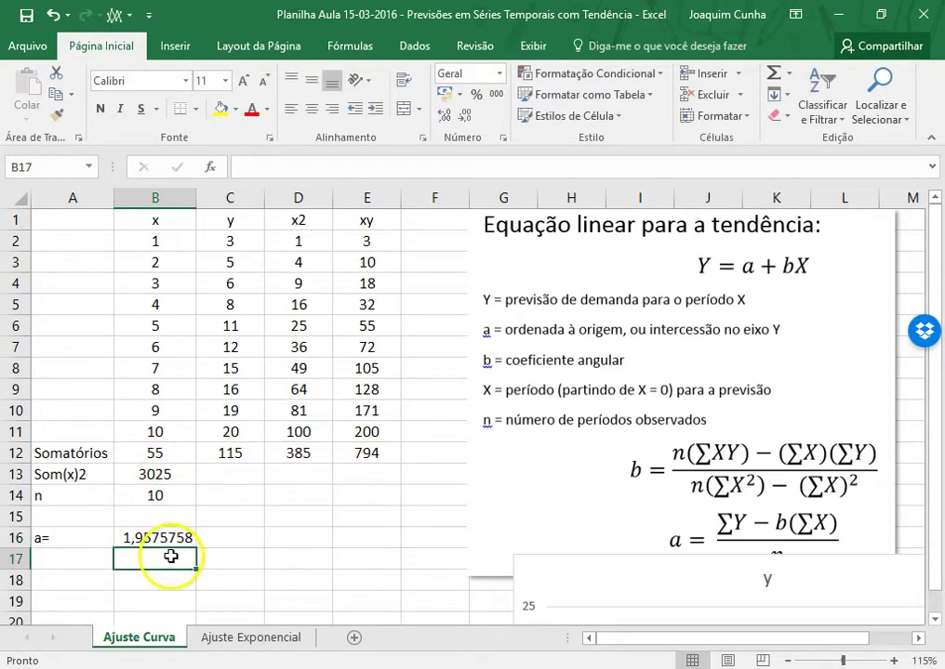
# Step: Round the coefficient in B16 to 2 decimal places by wrapping its formula in the ARRED function
pyautogui.click(186, 537)
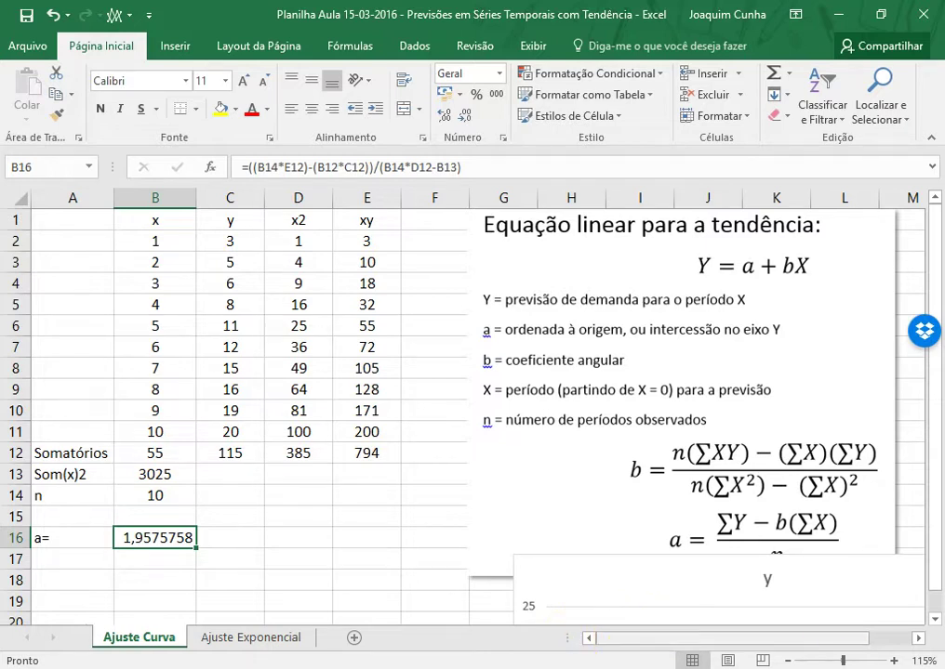
pyautogui.click(247, 168)
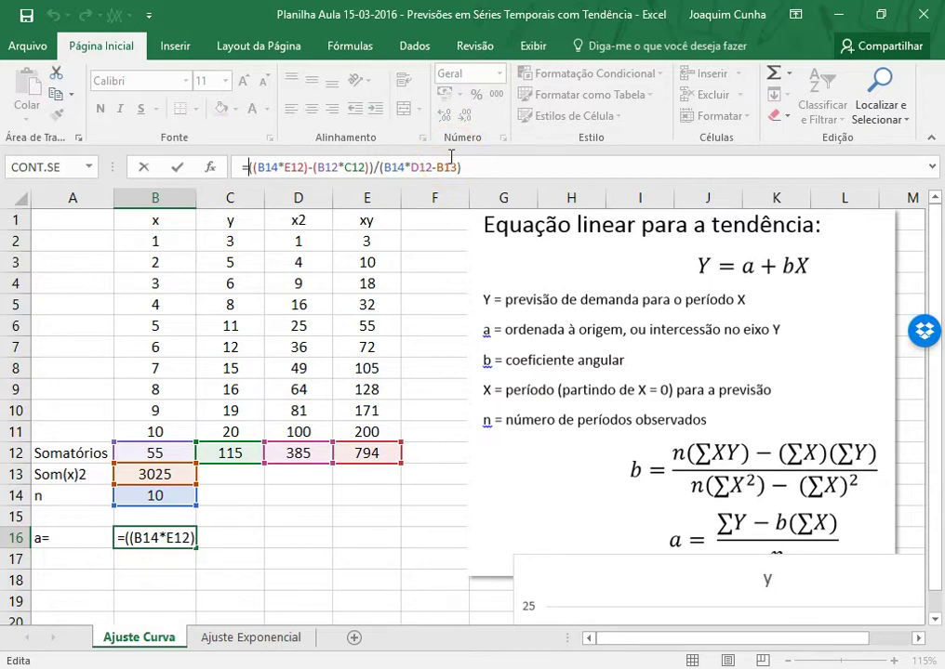
pyautogui.write('arred(')
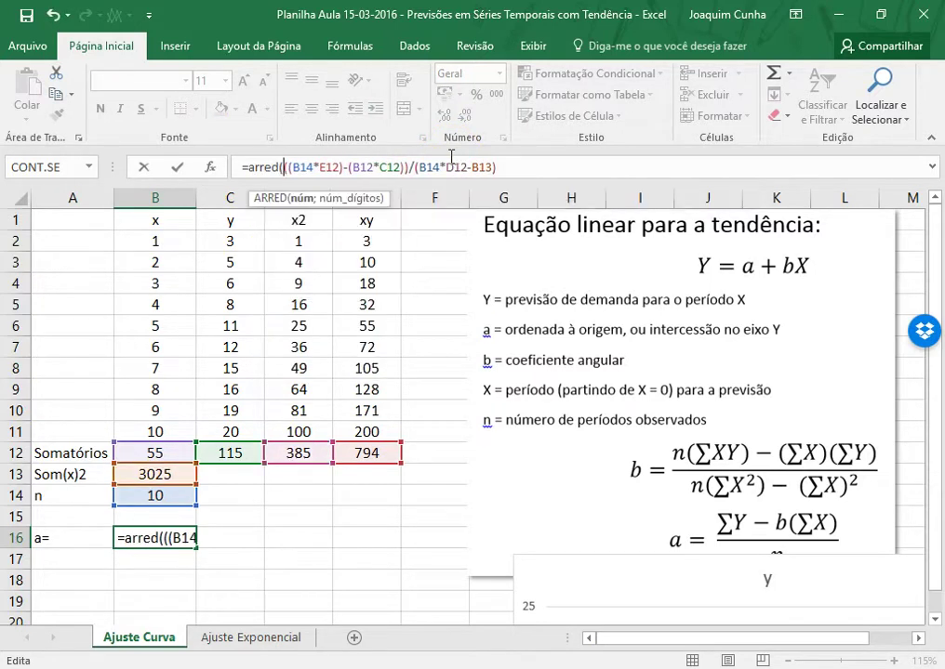
pyautogui.click(512, 162)
pyautogui.write(';2)')
pyautogui.press('Return')
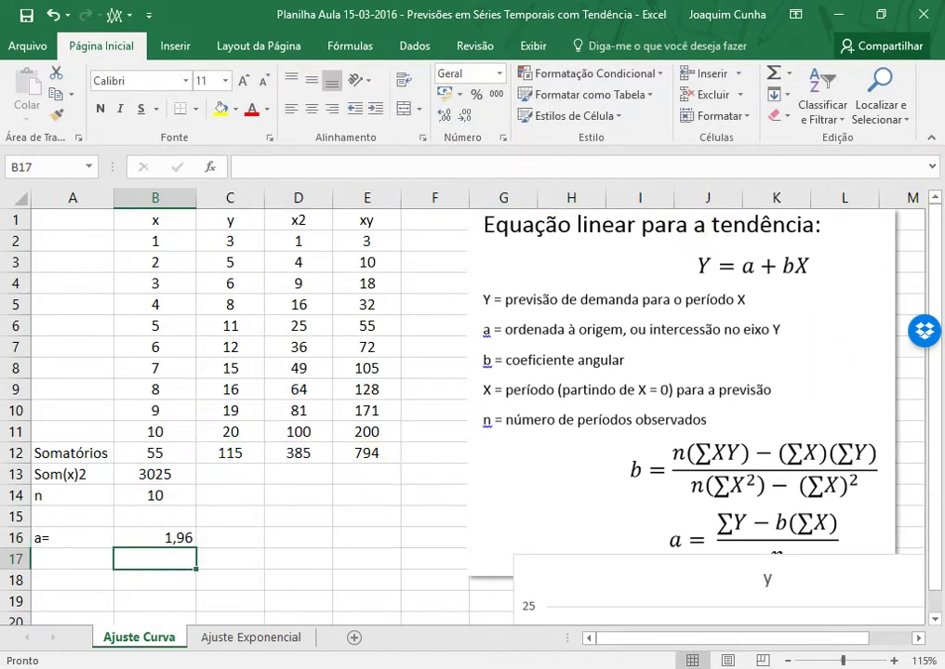
# Step: Enter the label b= in A17, directly below the a= label
pyautogui.click(93, 540)
pyautogui.click(94, 574)
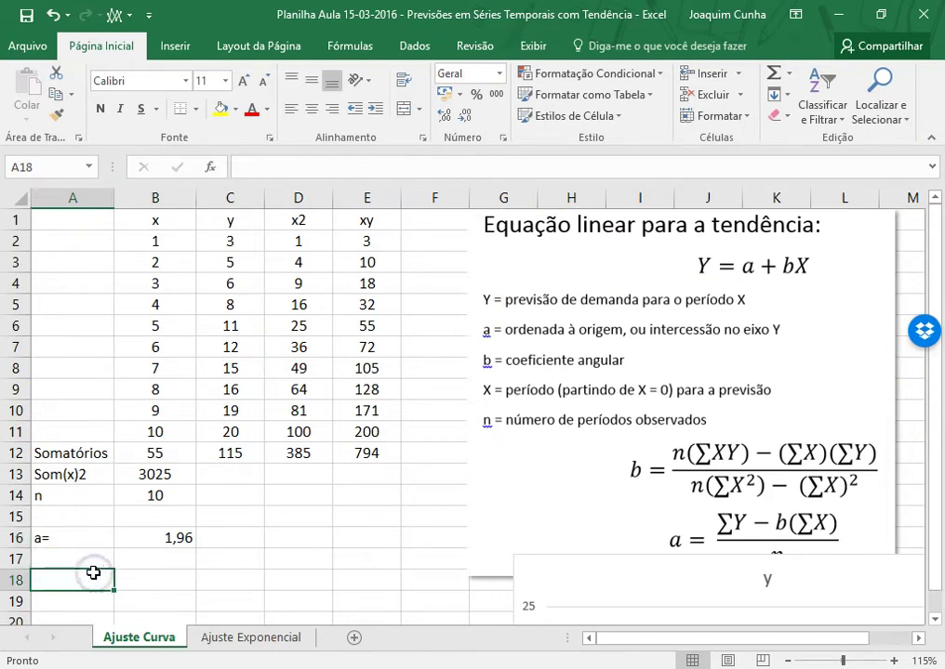
pyautogui.write('b')
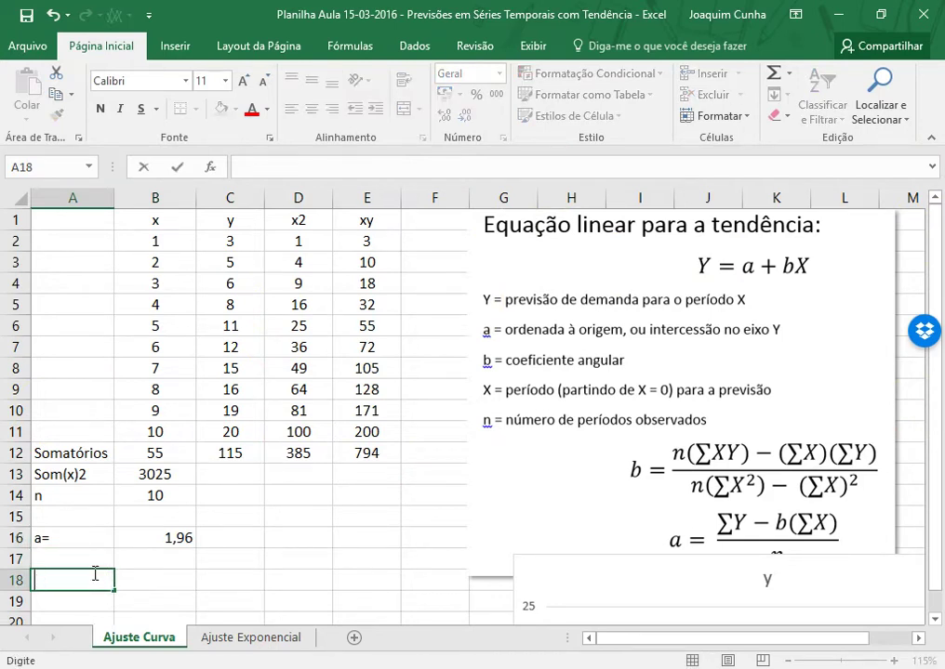
pyautogui.press('Up')
pyautogui.write('b-')
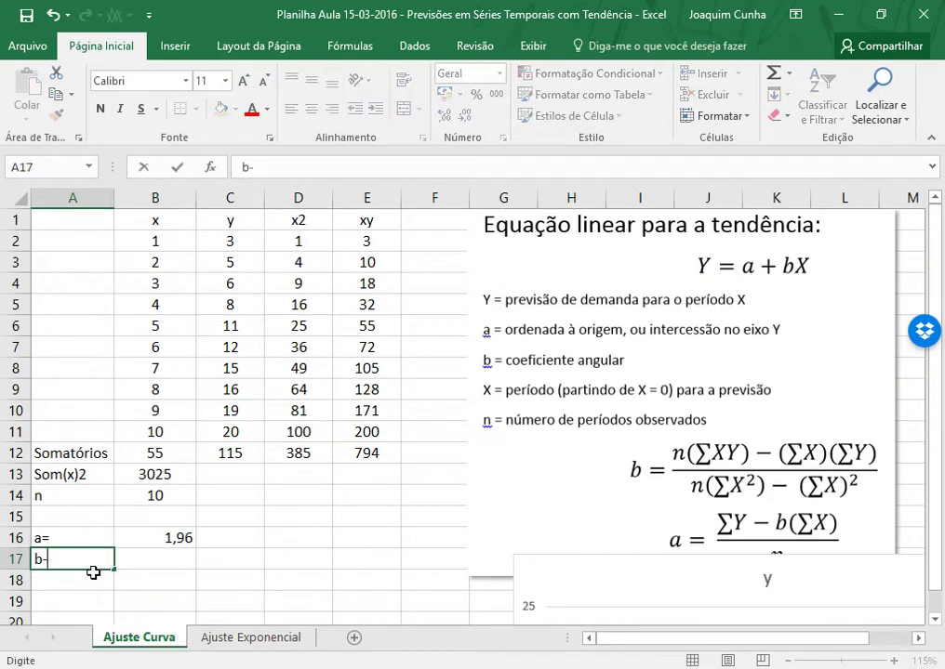
pyautogui.press('Tab')
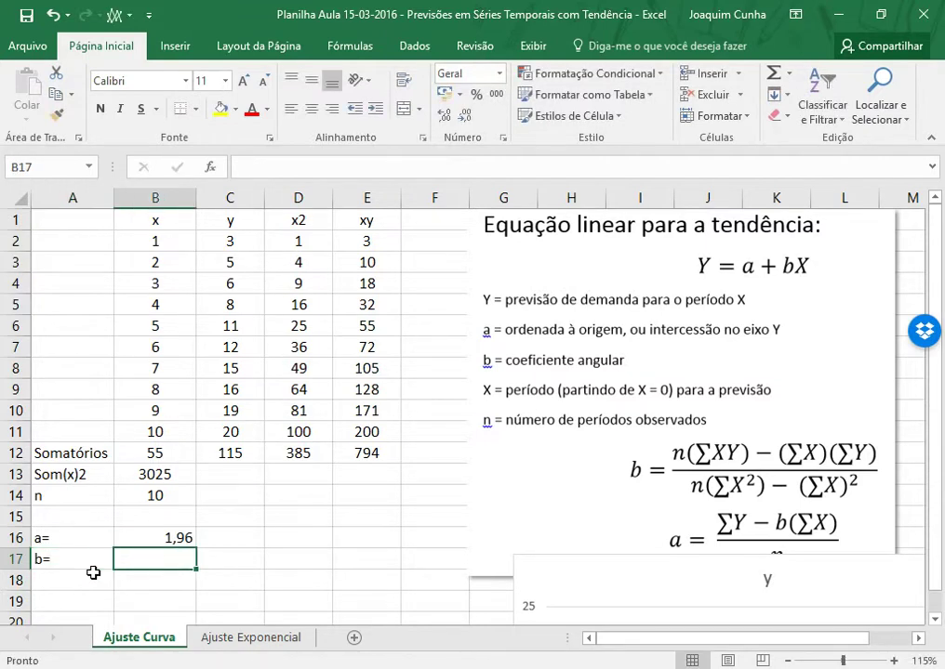
# Step: Shift the equation picture slightly and move the y chart down to about row 28, clear of the equations
pyautogui.moveTo(830, 493); pyautogui.dragTo(823, 431)
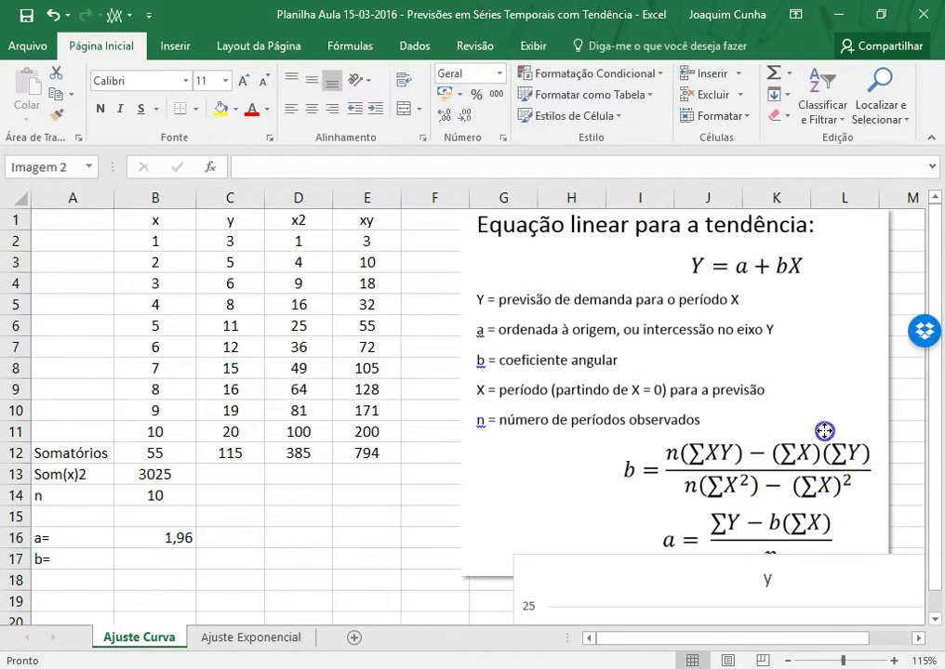
pyautogui.moveTo(623, 600); pyautogui.dragTo(551, 636)
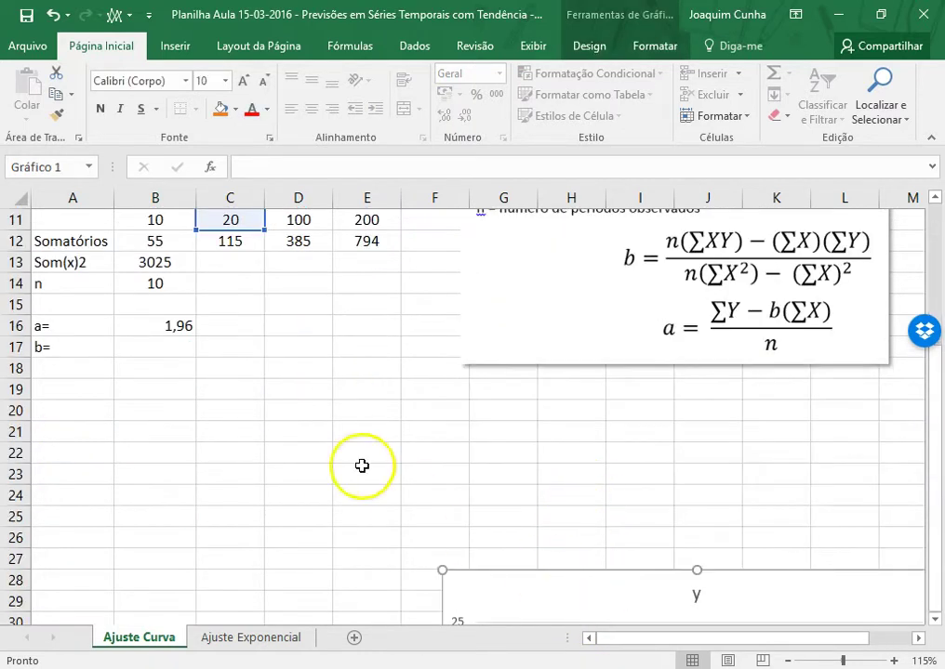
pyautogui.scroll(3, 341, 478)
pyautogui.click(147, 539)
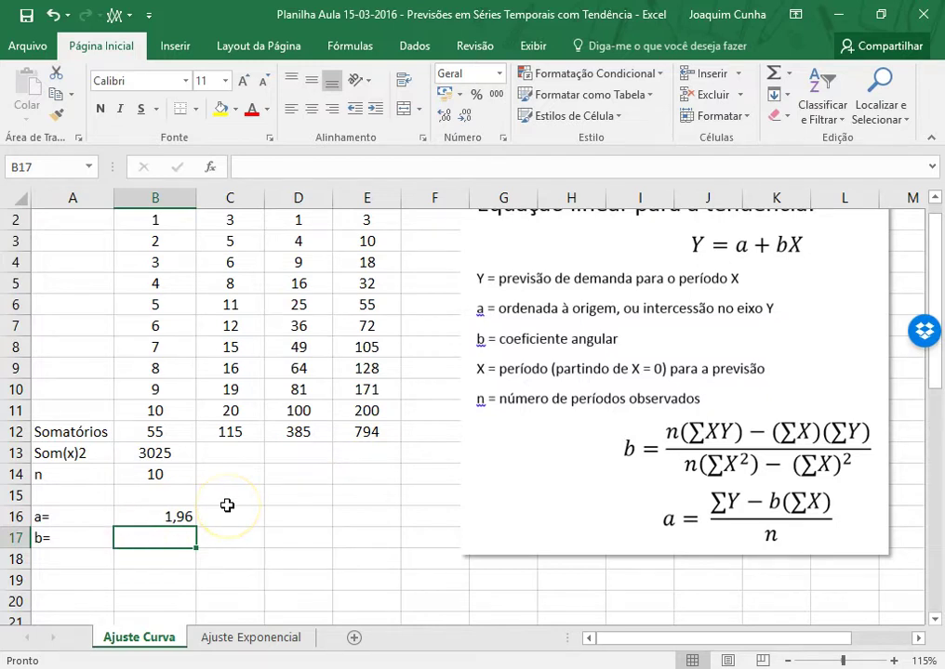
pyautogui.write('(')
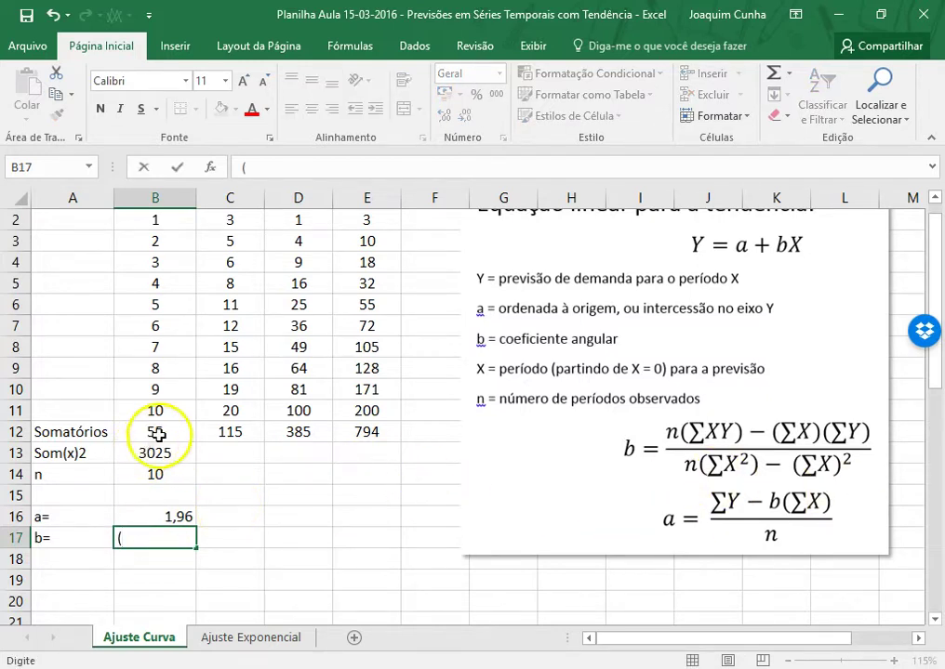
pyautogui.click(240, 432)
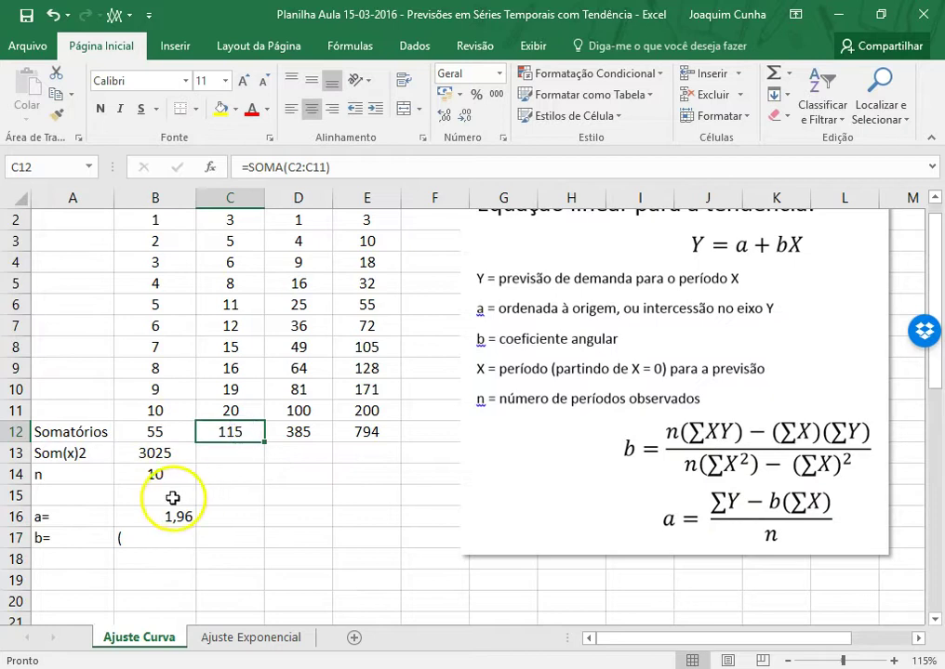
# Step: Calculate the b= value in B17 with the formula =(C12-B16*B12)/B14
pyautogui.click(153, 539)
pyautogui.write('=')
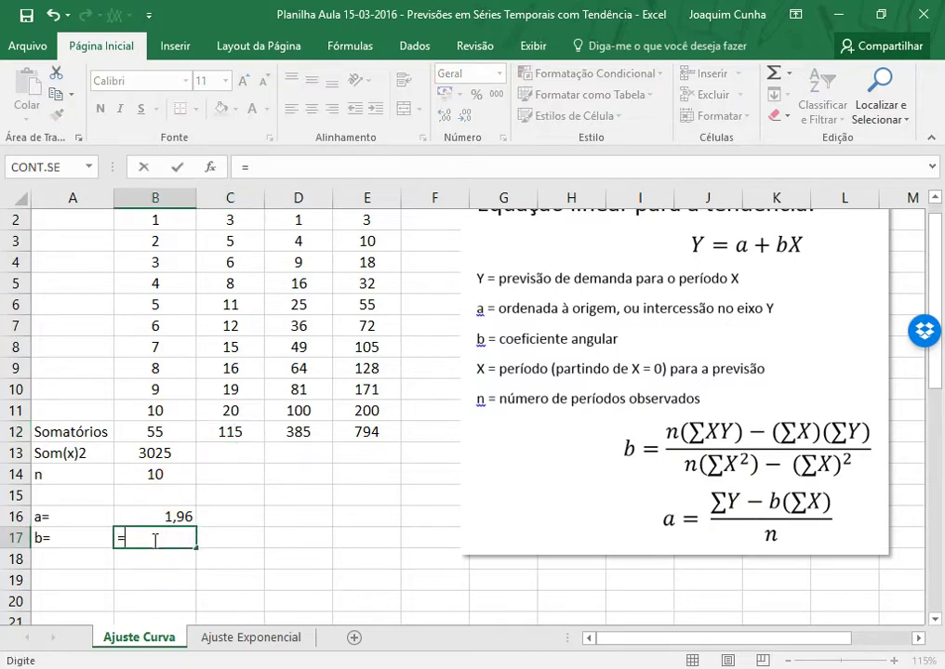
pyautogui.scroll(1, 151, 546)
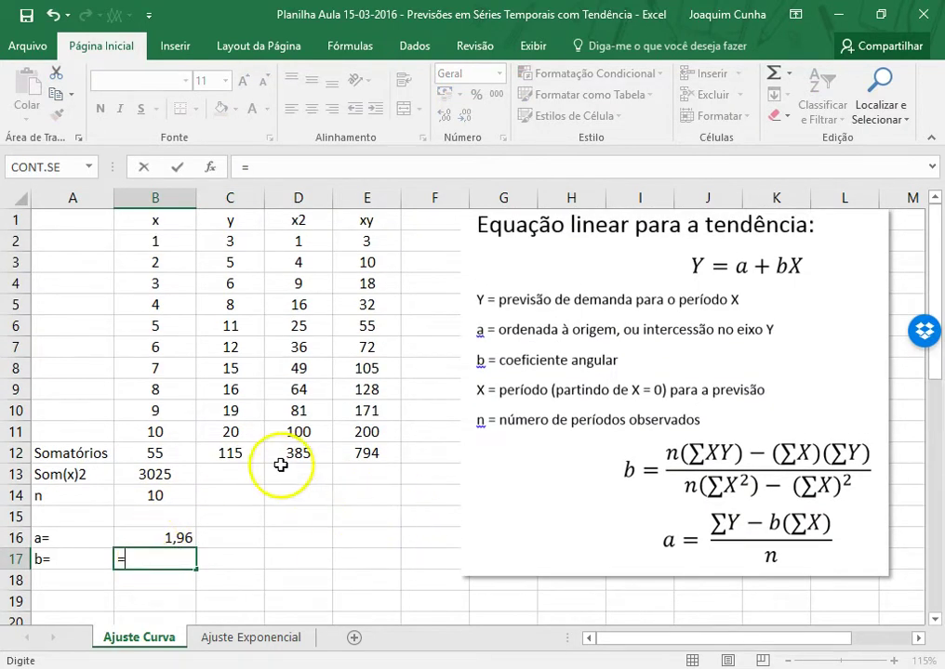
pyautogui.click(236, 458)
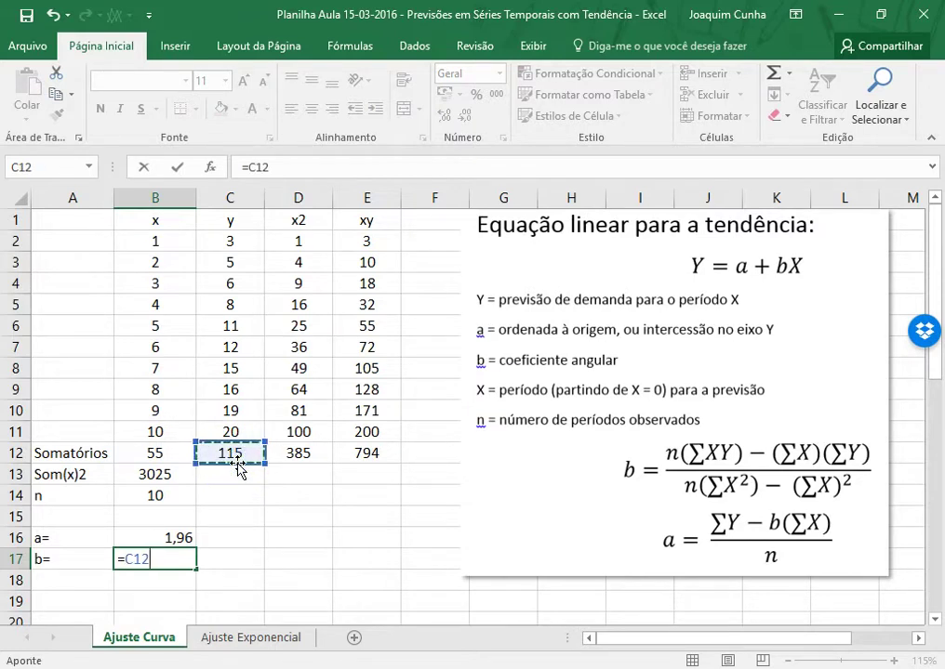
pyautogui.click(162, 537)
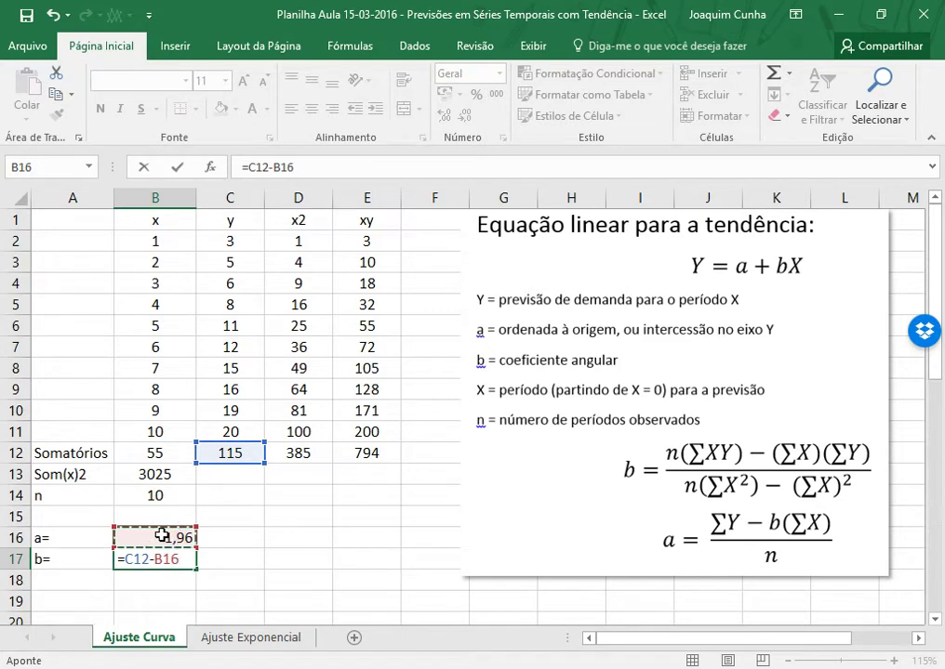
pyautogui.click(154, 453)
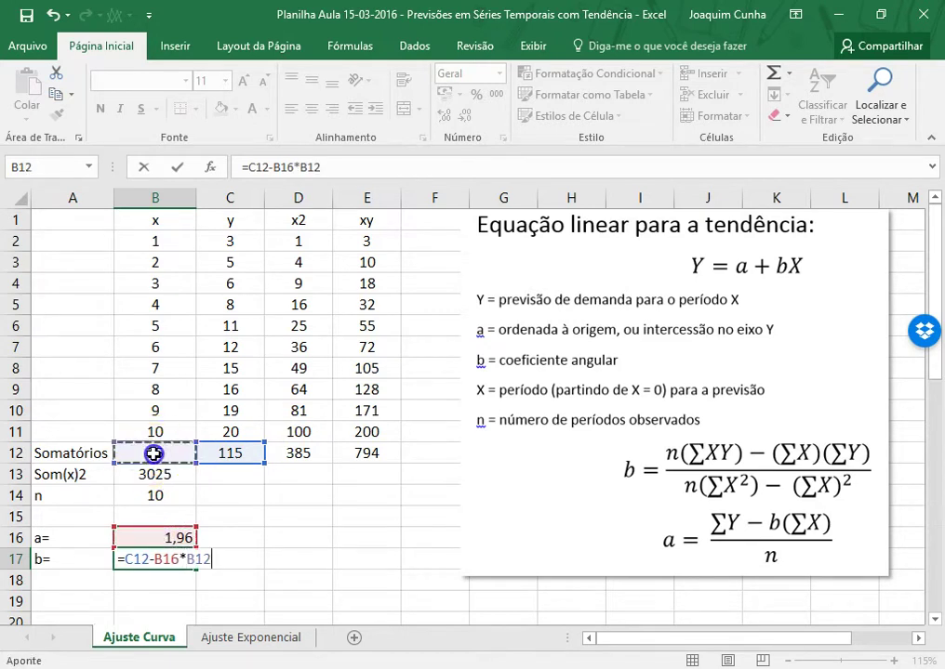
pyautogui.click(247, 167)
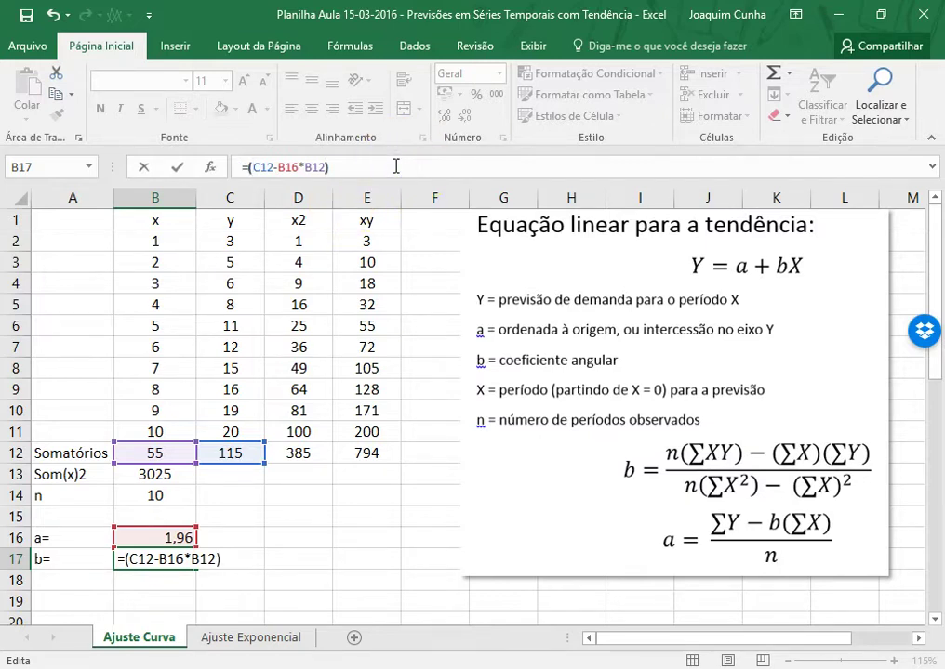
pyautogui.click(185, 500)
pyautogui.press('Return')
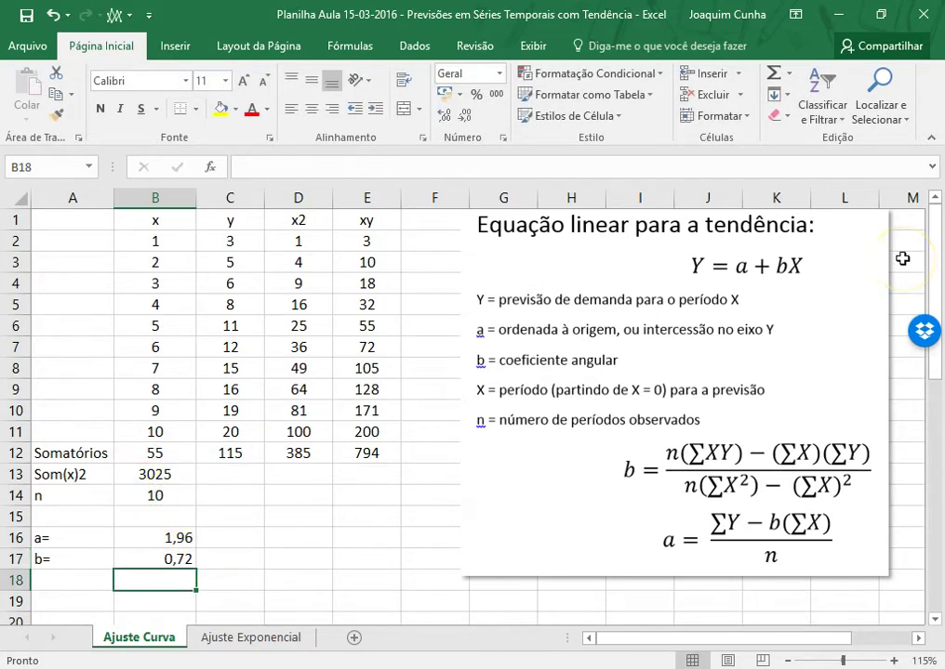
# Step: Nudge the equation picture slightly away from the table and copy the x and y values in B2:C11 to the range starting at A20
pyautogui.moveTo(524, 314); pyautogui.dragTo(546, 317)
pyautogui.click(421, 341)
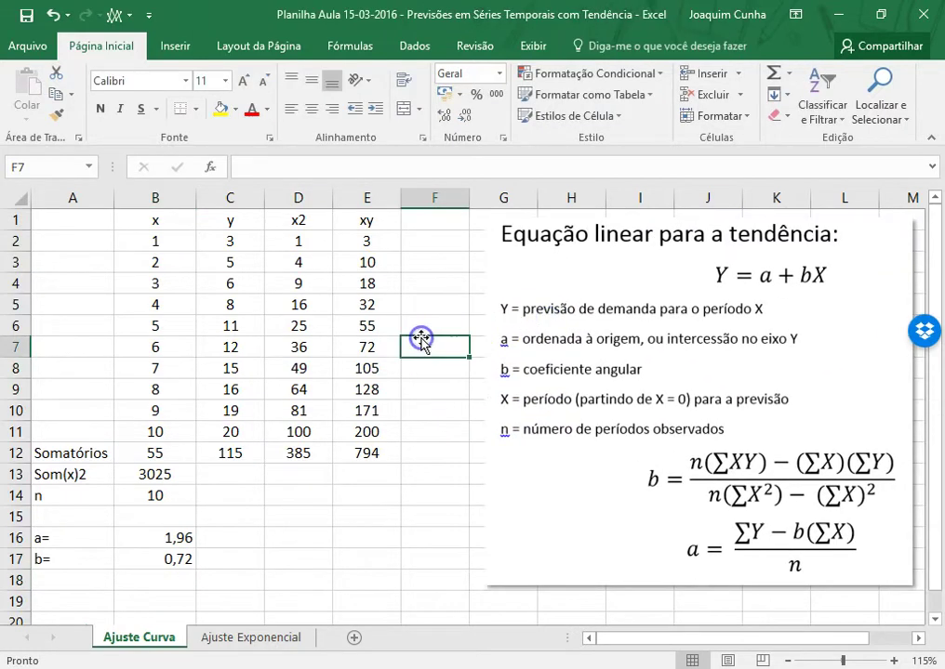
pyautogui.moveTo(193, 242); pyautogui.dragTo(205, 438)
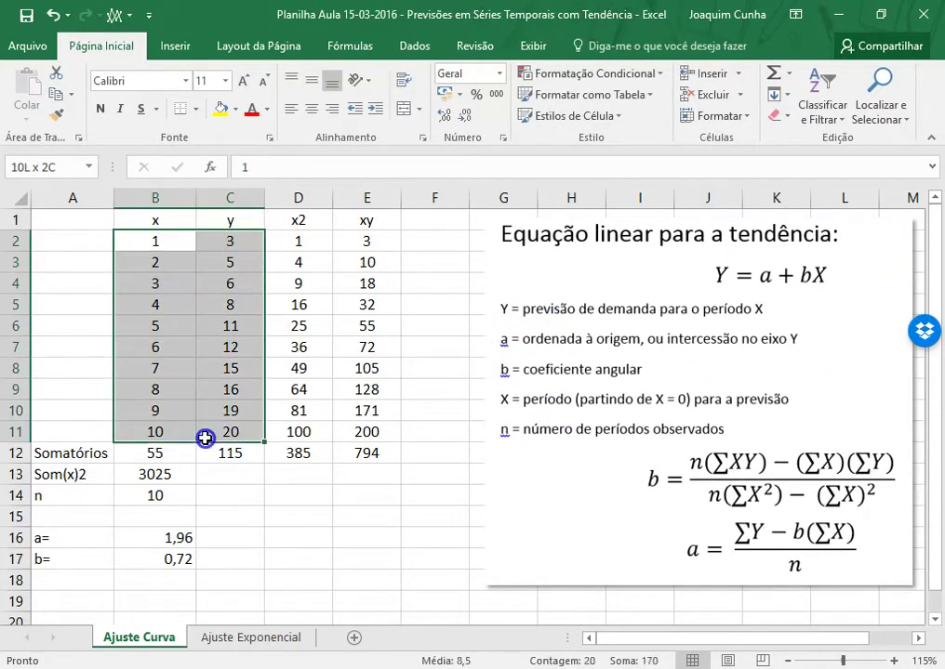
pyautogui.hotkey('ctrl', 'c')
pyautogui.scroll(-5, 217, 430)
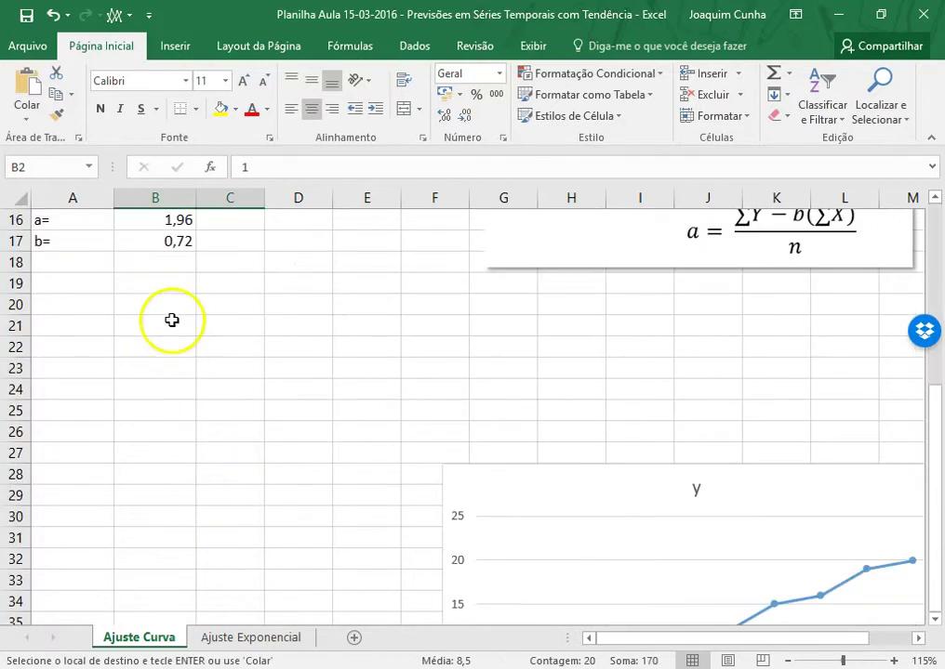
pyautogui.click(98, 289)
pyautogui.click(97, 298)
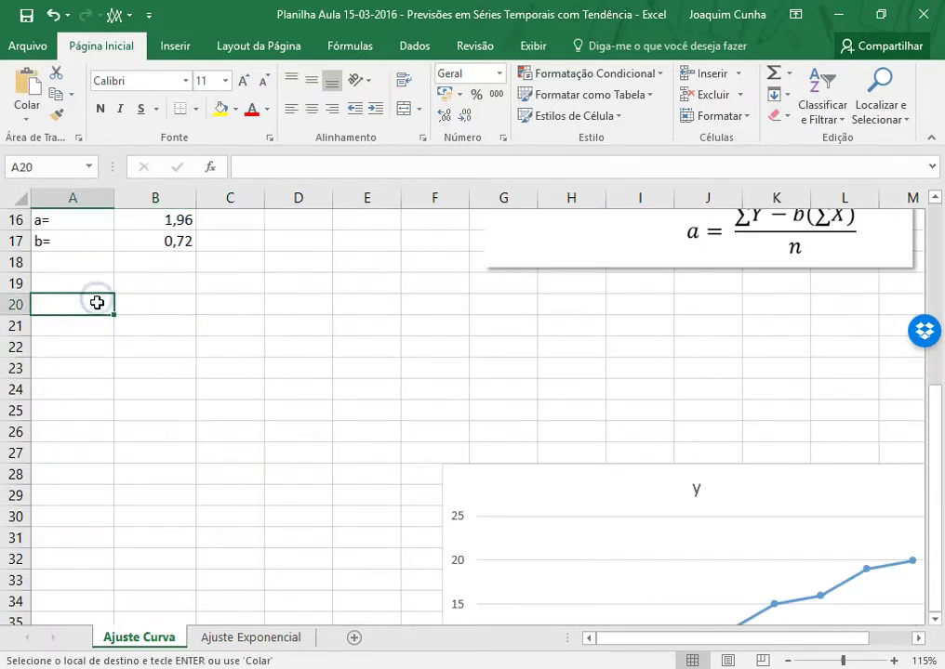
pyautogui.hotkey('ctrl', 'v')
# Step: Enter the headers i, di and Pi in A19:C19 above the copied values
pyautogui.click(97, 282)
pyautogui.write('i')
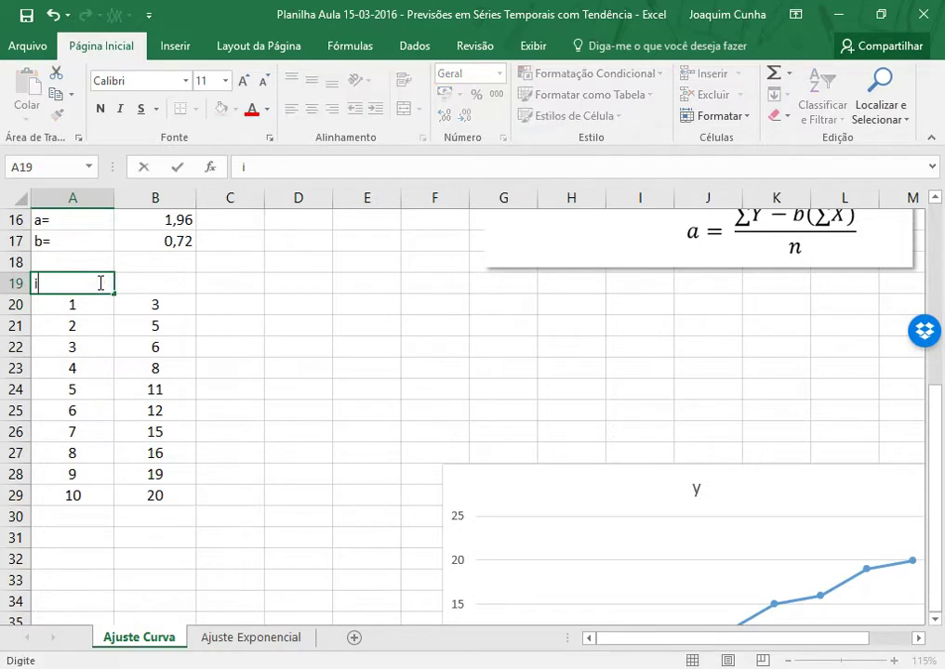
pyautogui.press('Tab')
pyautogui.write('di')
pyautogui.press('Tab')
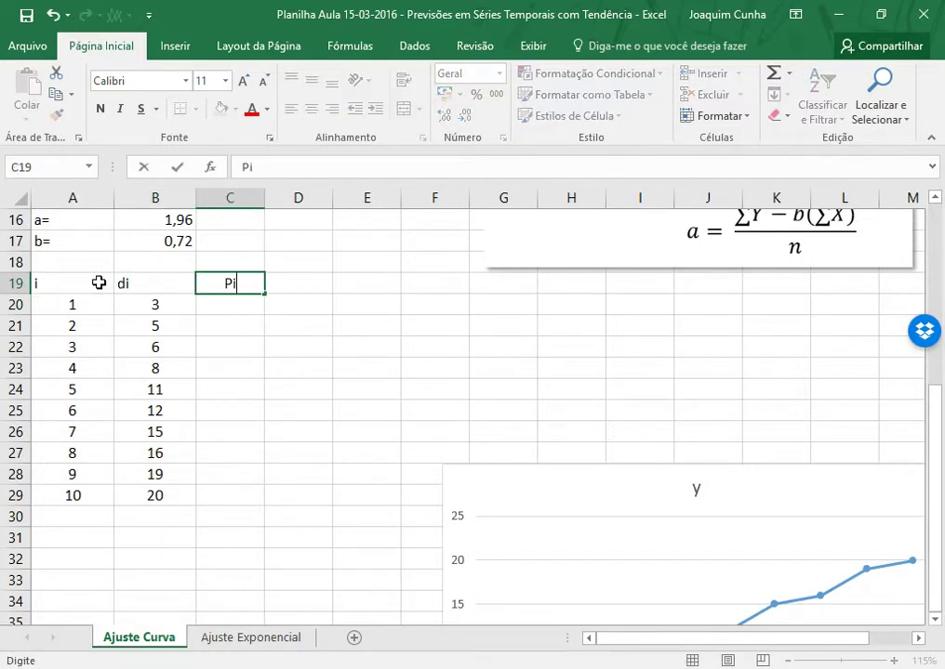
pyautogui.write('Pi')
pyautogui.click(428, 368)
# Step: Center the contents of the forecast table in A19:C29
pyautogui.moveTo(62, 281); pyautogui.dragTo(238, 493)
pyautogui.click(312, 111)
pyautogui.click(296, 473)
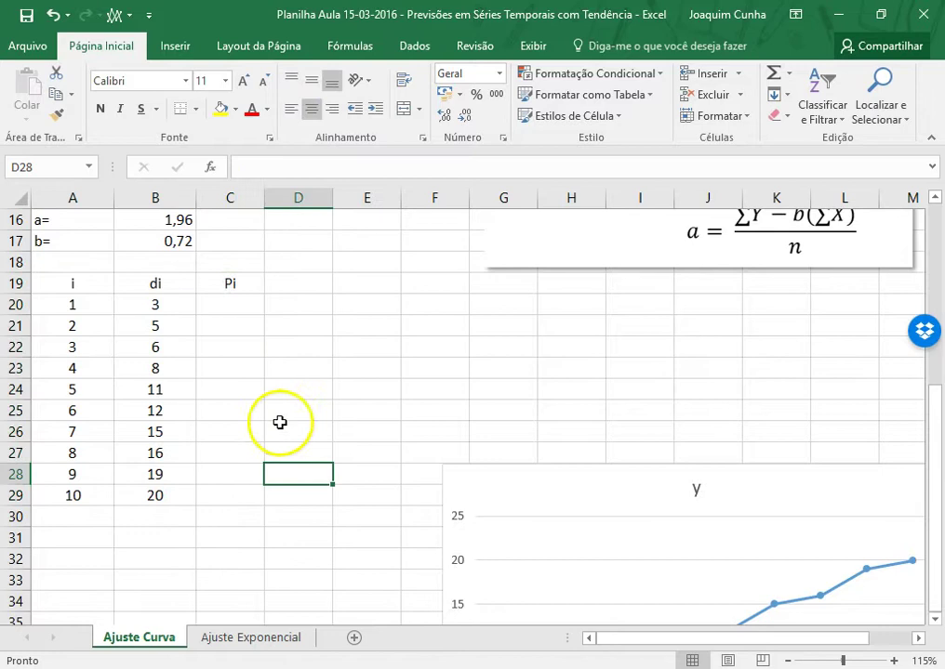
# Step: Calculate the first Pi forecast in C20 with =$B$16*A20+$B$17, keeping both coefficient references absolute
pyautogui.click(253, 300)
pyautogui.write('=')
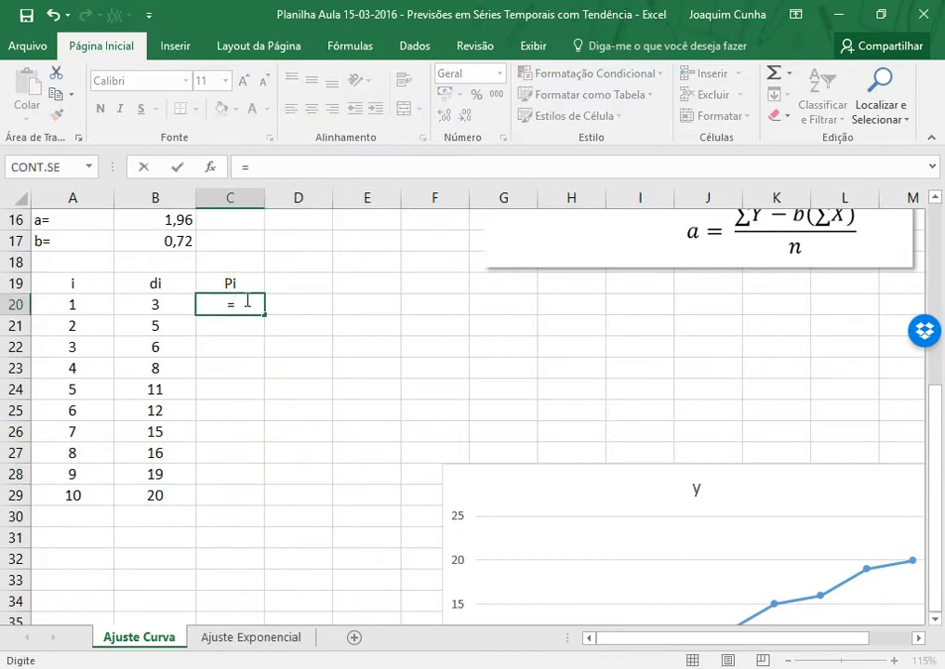
pyautogui.click(181, 221)
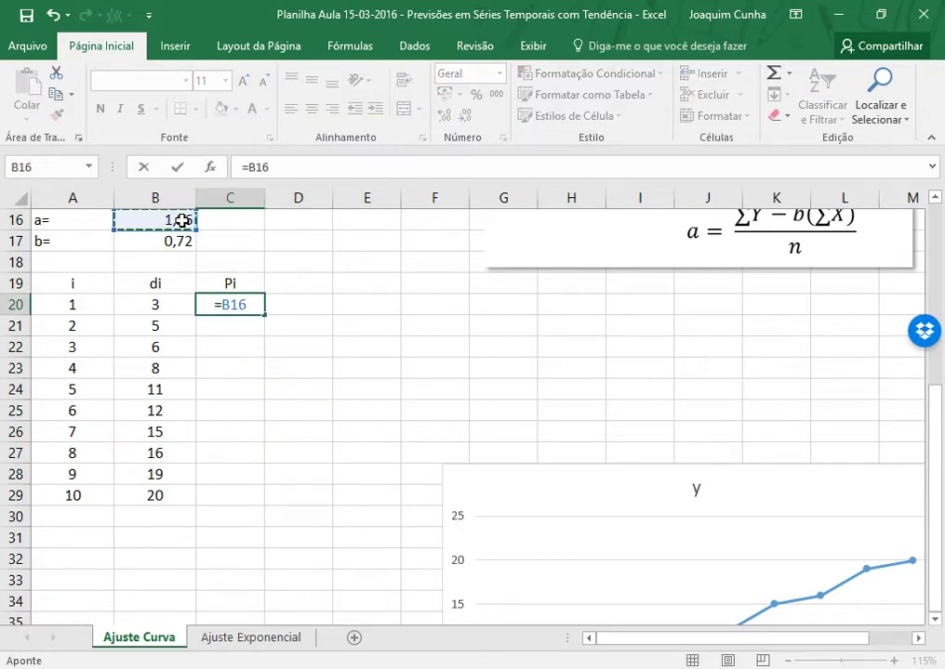
pyautogui.press('F4')
pyautogui.write('*')
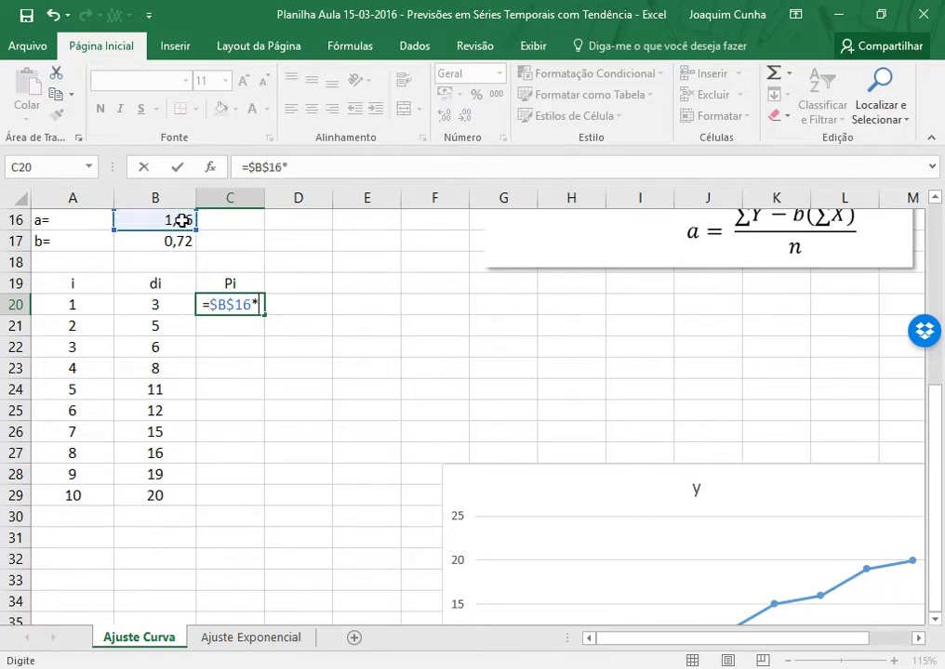
pyautogui.click(74, 305)
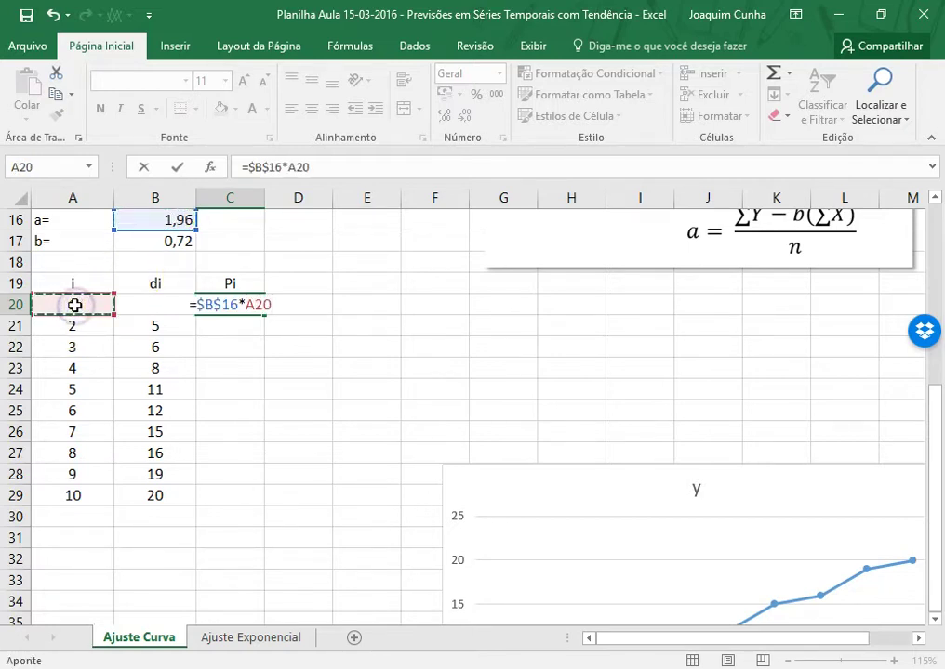
pyautogui.write('+')
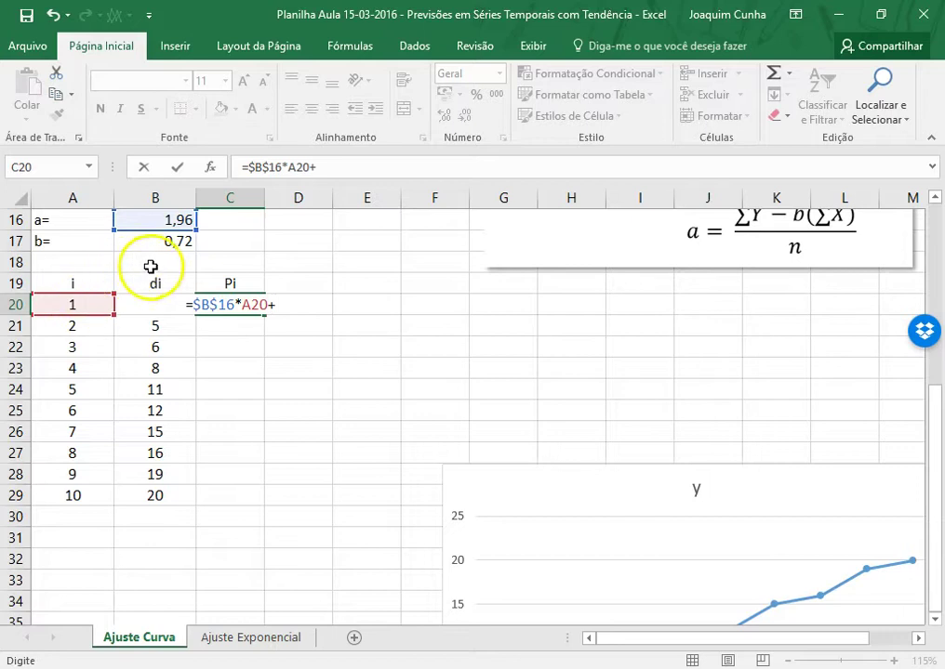
pyautogui.click(179, 242)
pyautogui.press('Return')
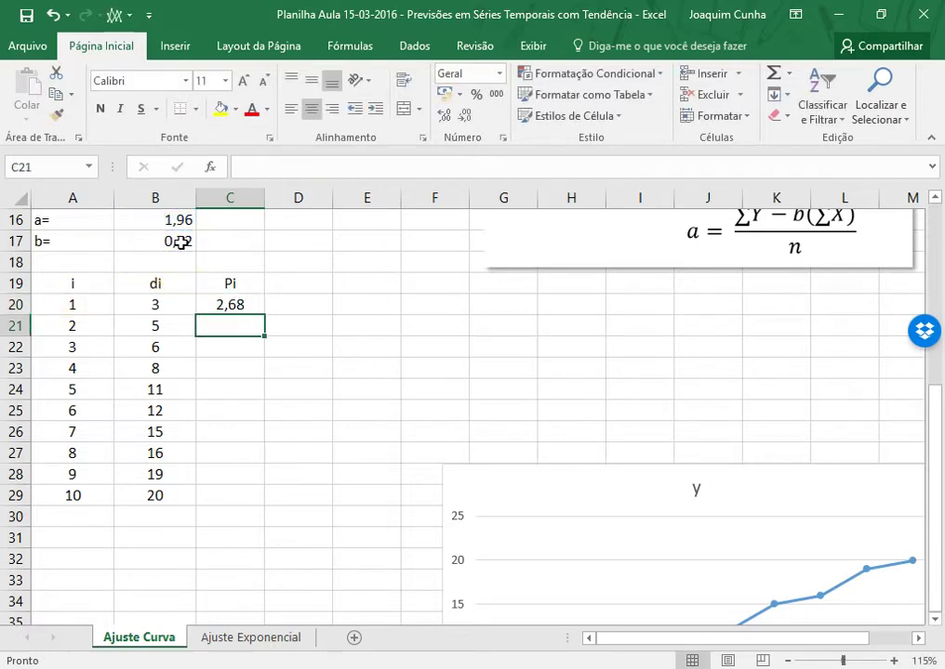
# Step: Fill the Pi formula down column C to row 39 and extend the i series to 20 in A39
pyautogui.click(252, 307)
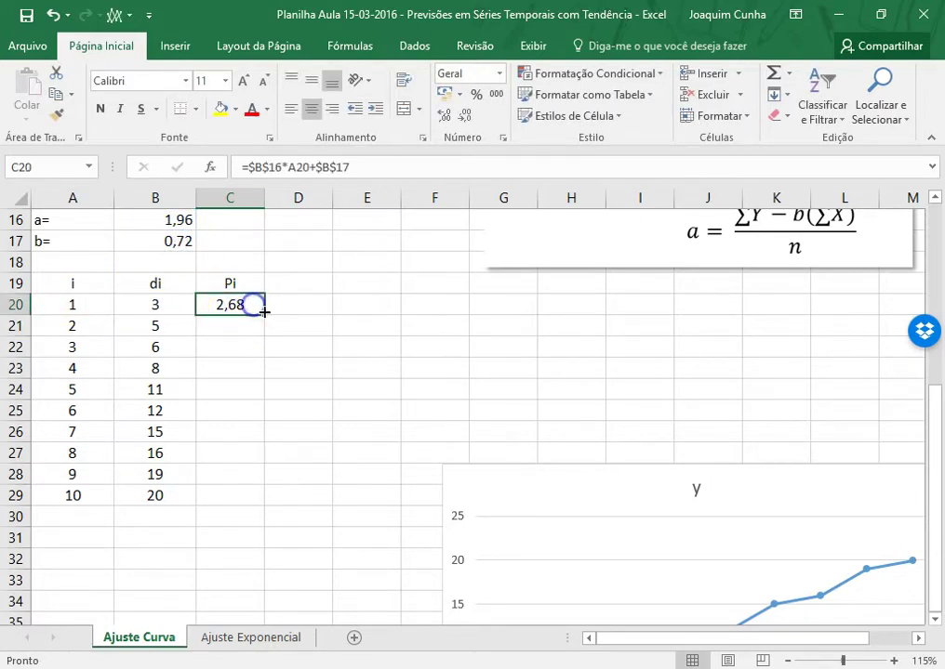
pyautogui.moveTo(265, 318); pyautogui.dragTo(264, 502)
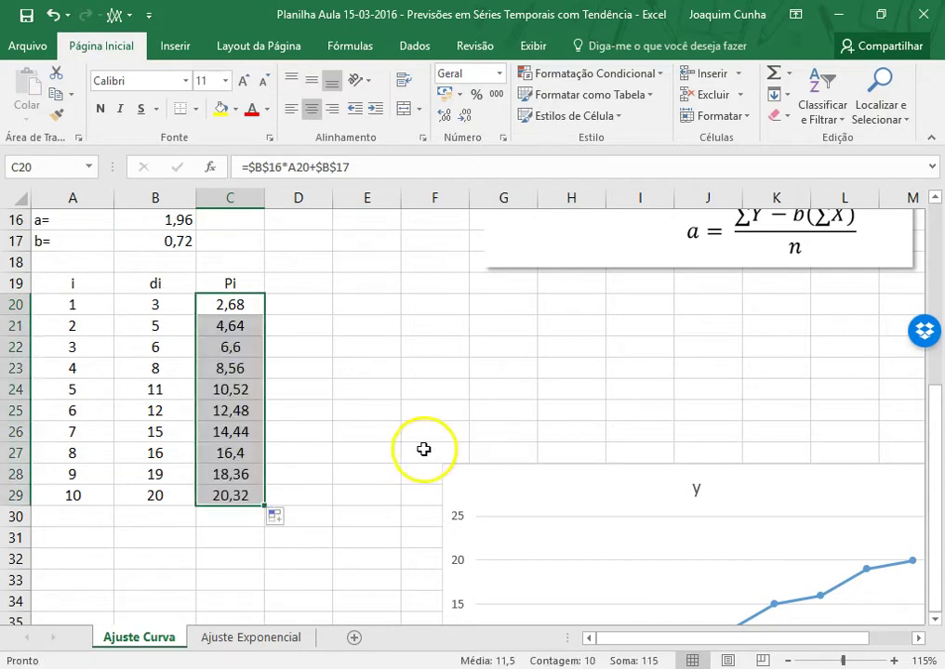
pyautogui.moveTo(73, 431); pyautogui.dragTo(111, 544)
pyautogui.moveTo(244, 261); pyautogui.dragTo(265, 543)
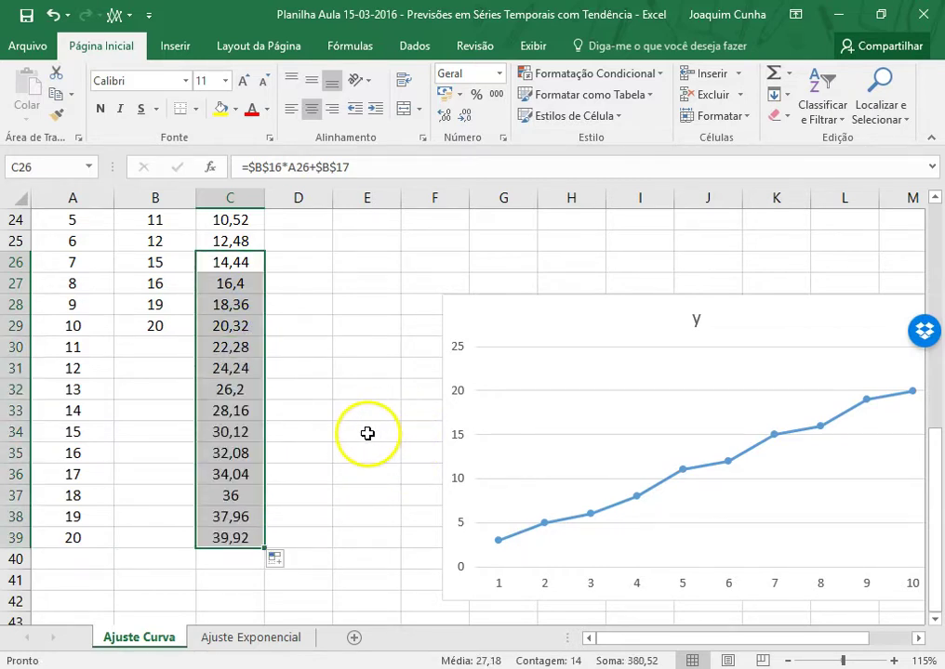
# Step: Insert a 2-D line chart with markers from the di and Pi data in B19:C39, and move it clear of the table
pyautogui.scroll(4, 367, 434)
pyautogui.moveTo(158, 363); pyautogui.dragTo(243, 580)
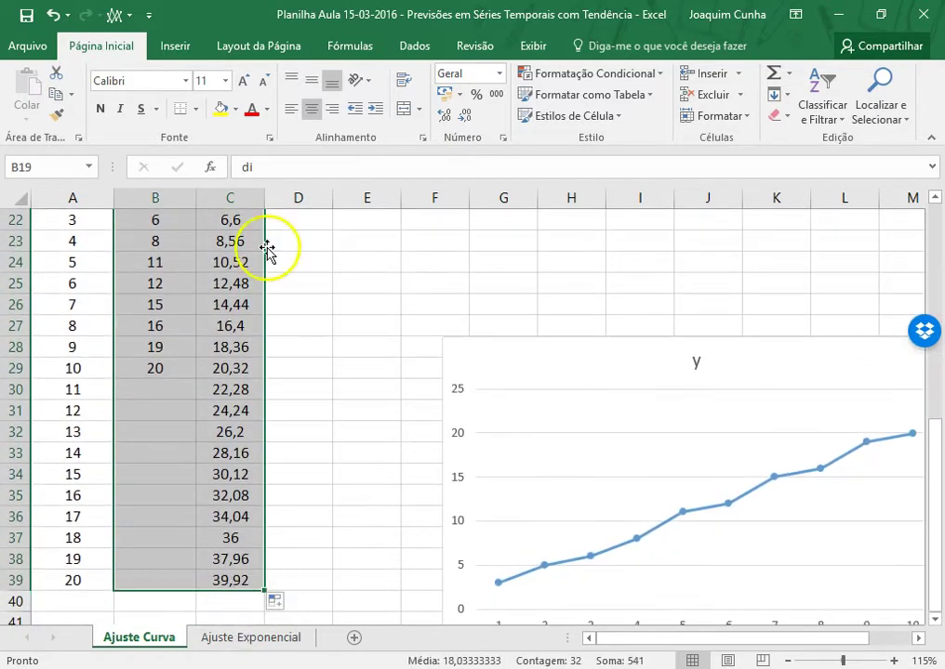
pyautogui.click(174, 45)
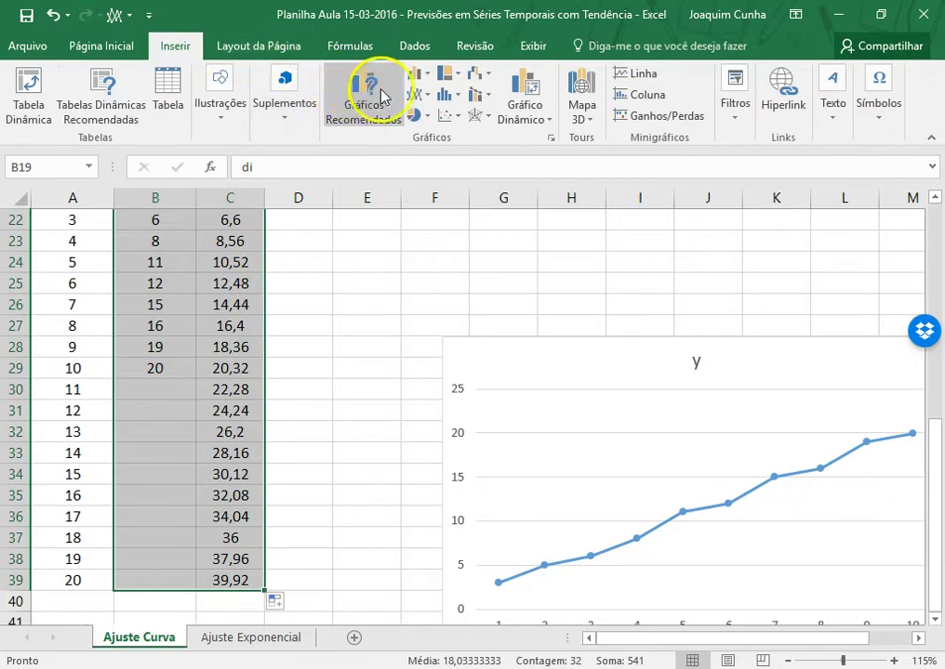
pyautogui.click(415, 94)
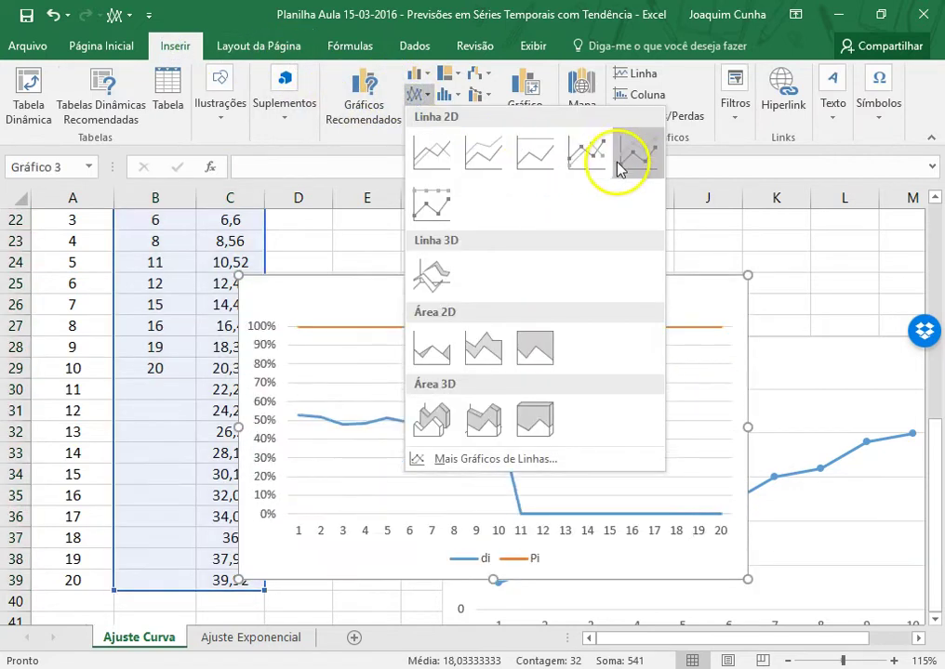
pyautogui.click(588, 169)
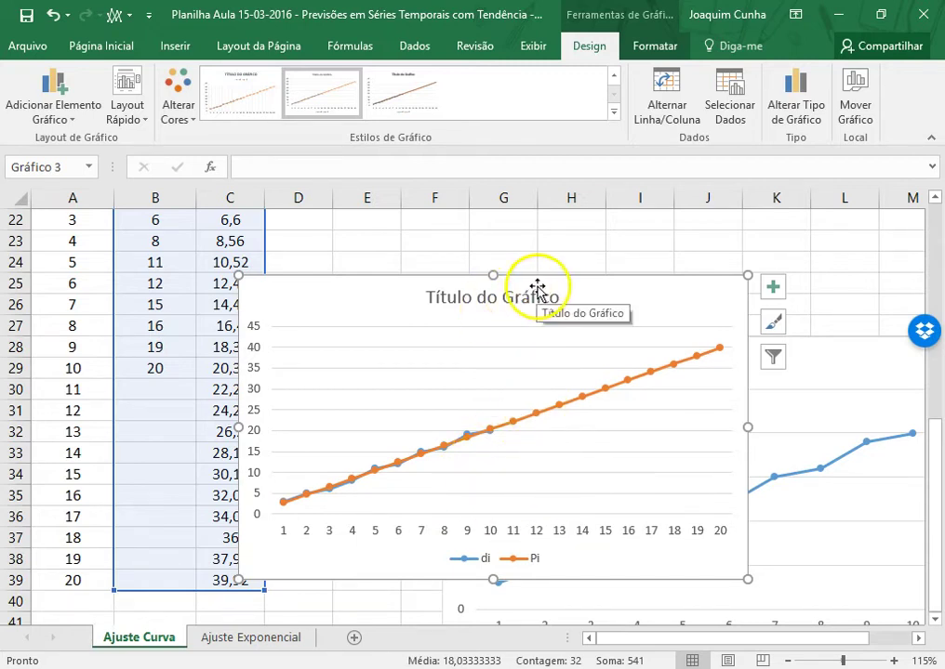
pyautogui.moveTo(537, 289); pyautogui.dragTo(584, 309)
pyautogui.moveTo(680, 375); pyautogui.dragTo(867, 429)
# Step: Enter the header DA in D19 and fill D20:D29 with the absolute deviation formula, starting with =ABS(B20-C20)
pyautogui.scroll(4, 446, 376)
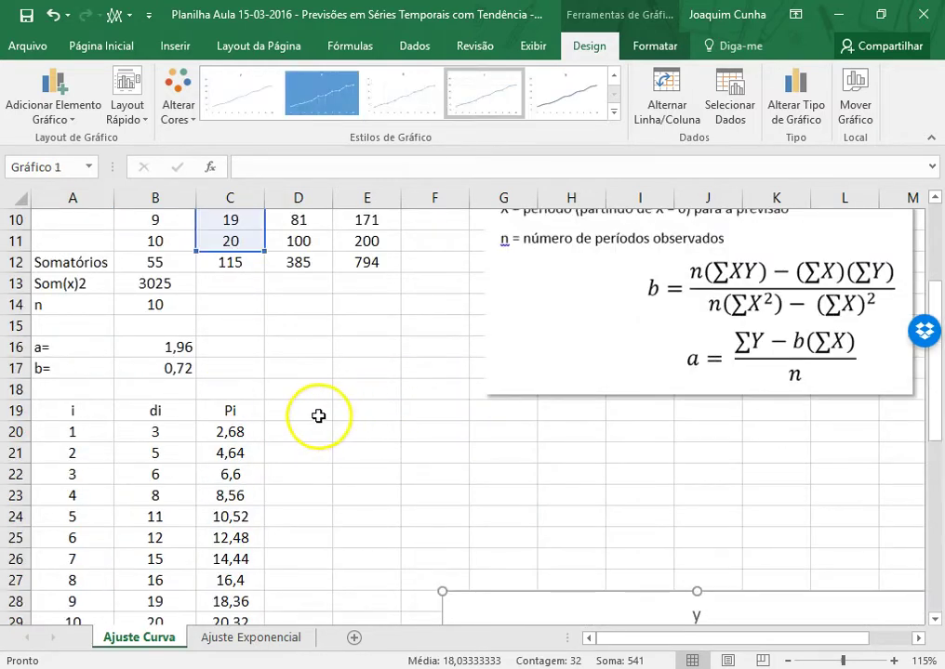
pyautogui.click(317, 414)
pyautogui.write('DA')
pyautogui.press('Return')
pyautogui.write('=abs(')
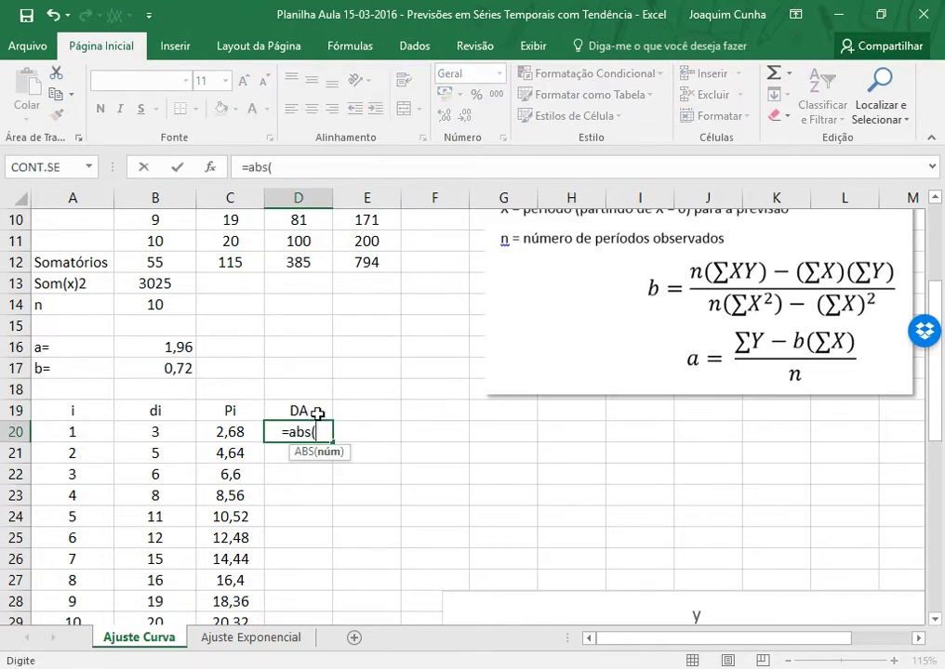
pyautogui.click(136, 434)
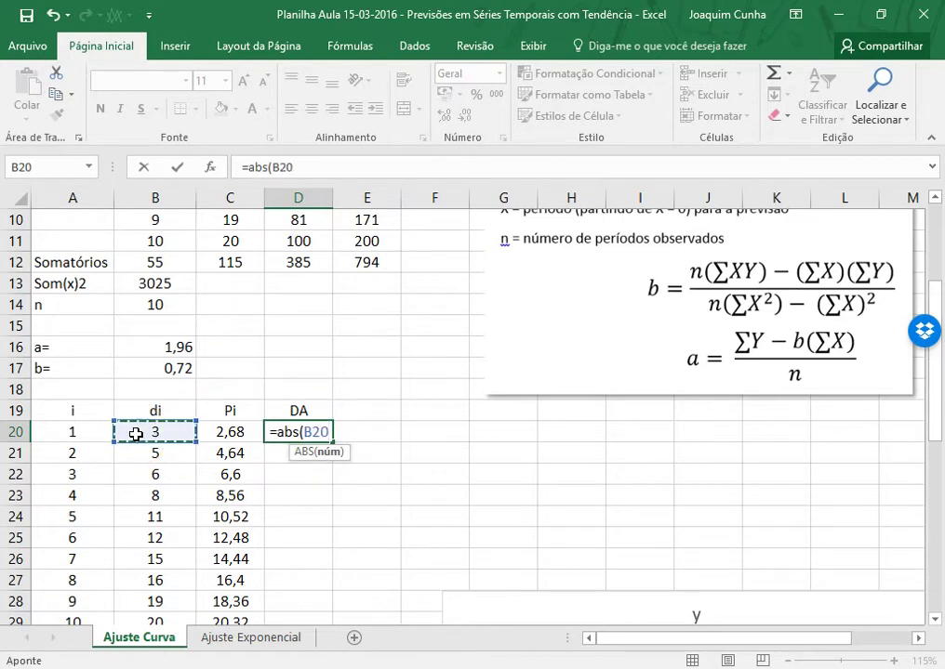
pyautogui.write('-')
pyautogui.click(230, 432)
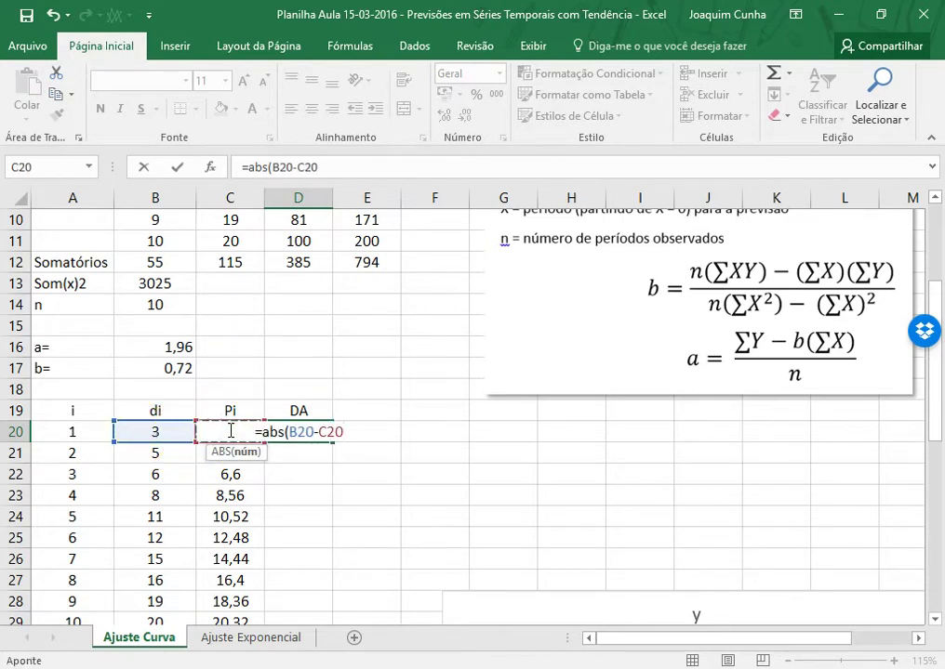
pyautogui.press('Return')
pyautogui.click(269, 431)
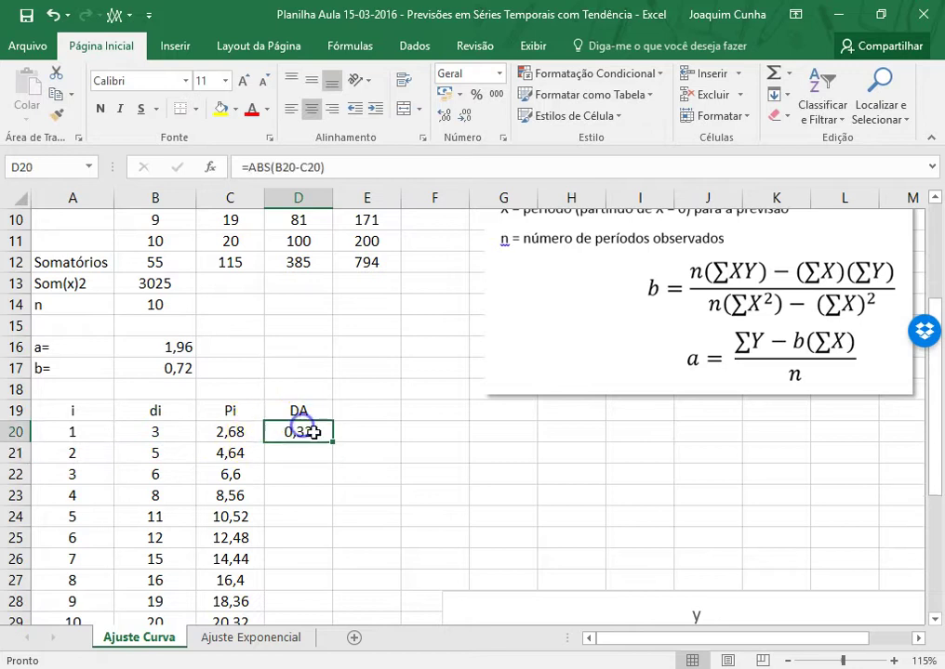
pyautogui.moveTo(334, 445); pyautogui.dragTo(321, 481)
# Step: Label E28 as MAD and calculate the mean of the absolute deviations in E29 with =média(D20:D29)
pyautogui.click(387, 452)
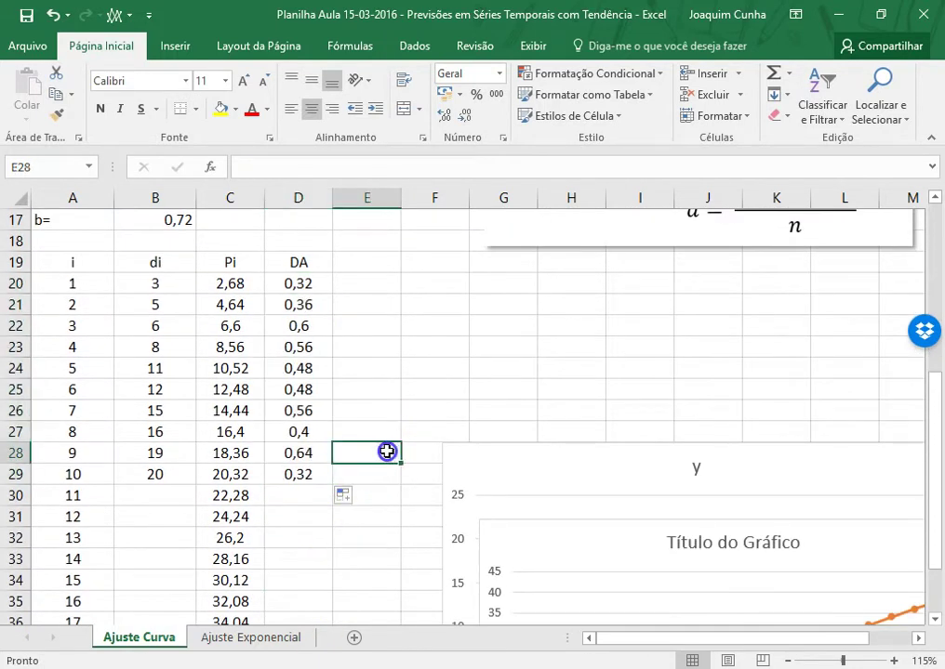
pyautogui.write('MAD')
pyautogui.press('Return')
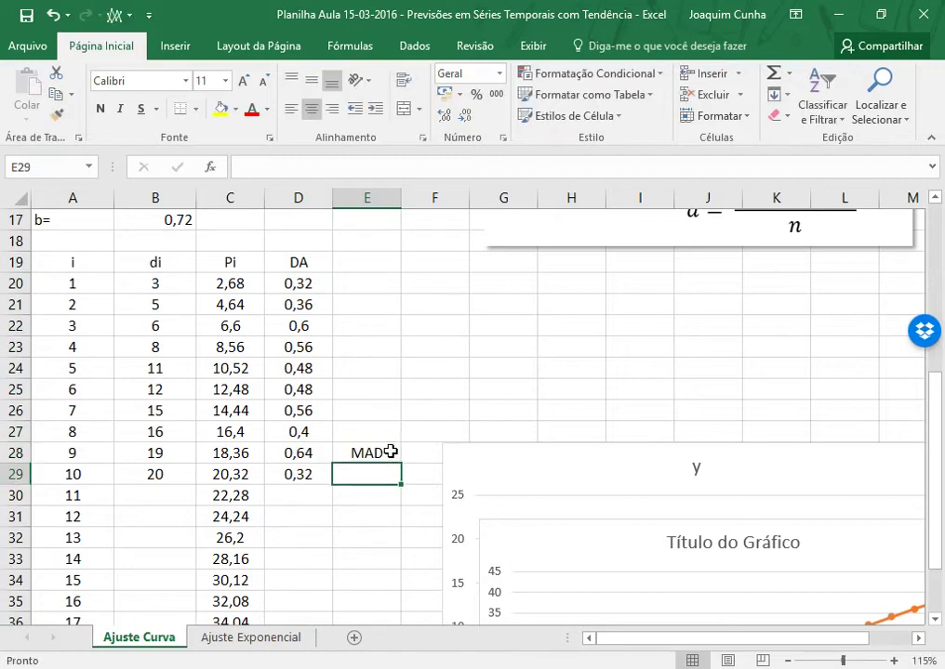
pyautogui.write('=mpe')
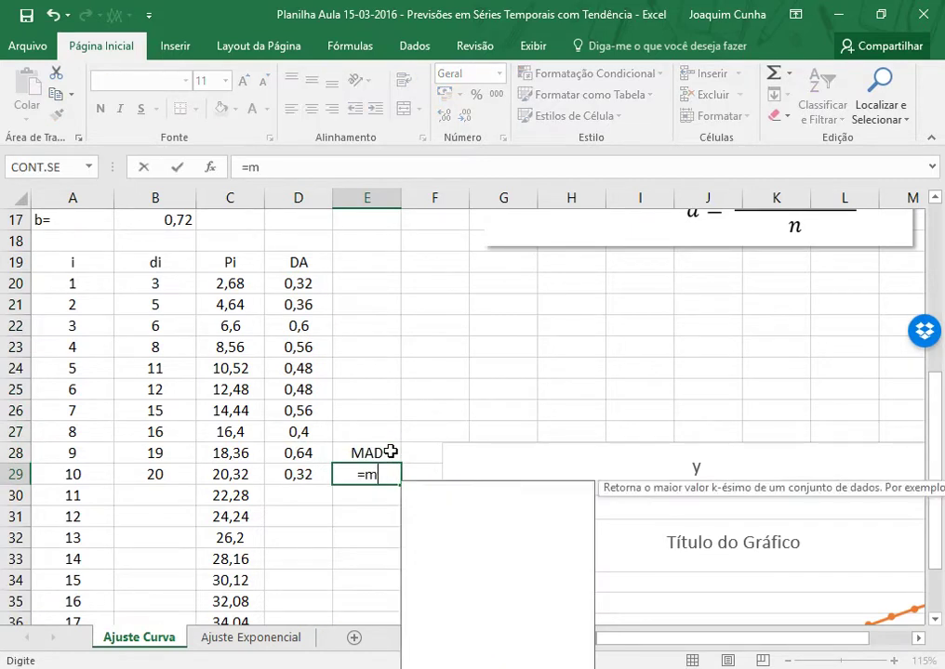
pyautogui.press('BackSpace')
pyautogui.press('BackSpace')
pyautogui.write('édia(')
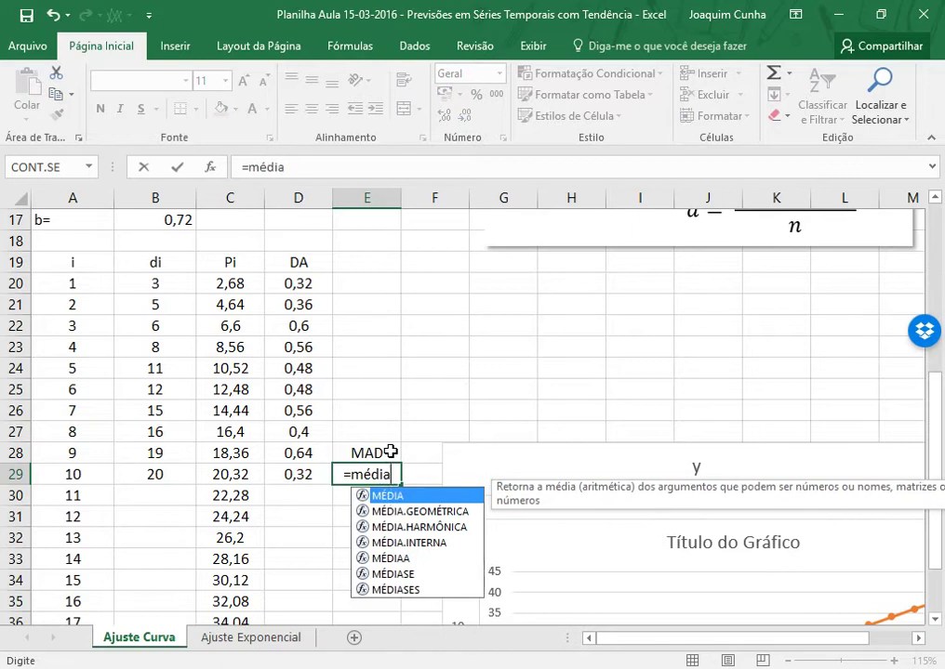
pyautogui.moveTo(310, 286); pyautogui.dragTo(320, 468)
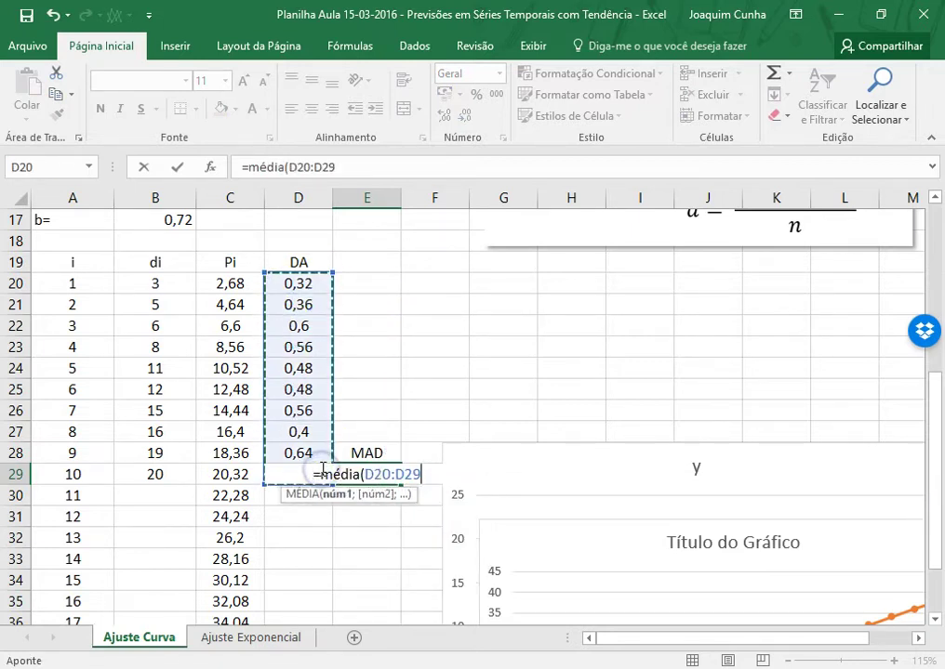
pyautogui.press('Return')
pyautogui.click(472, 379)
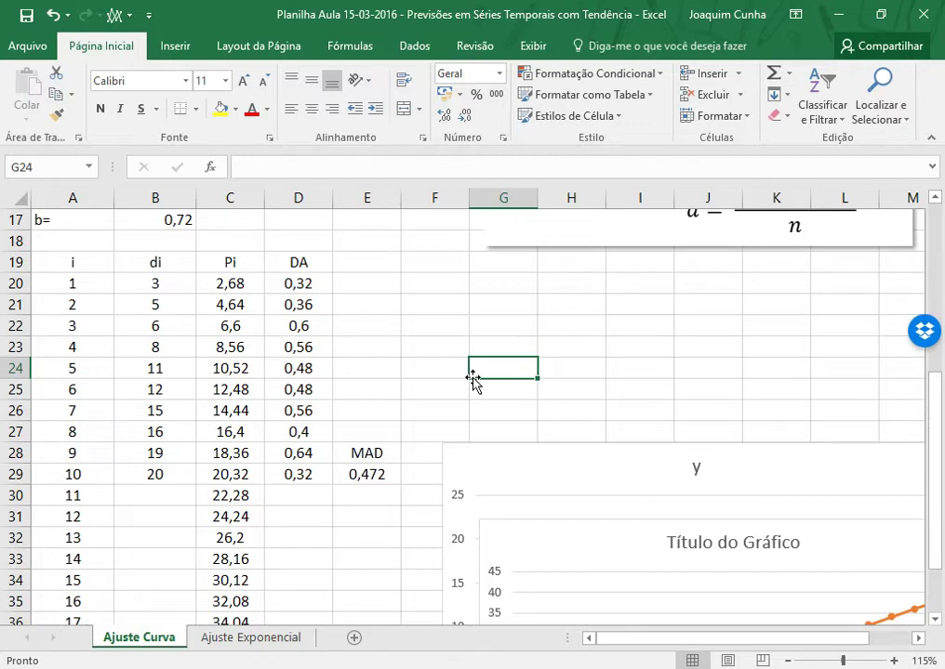
# Step: Copy the i and di data in A19:B29 to cell A1 of a new worksheet
pyautogui.moveTo(74, 263); pyautogui.dragTo(167, 468)
pyautogui.scroll(1, 165, 459)
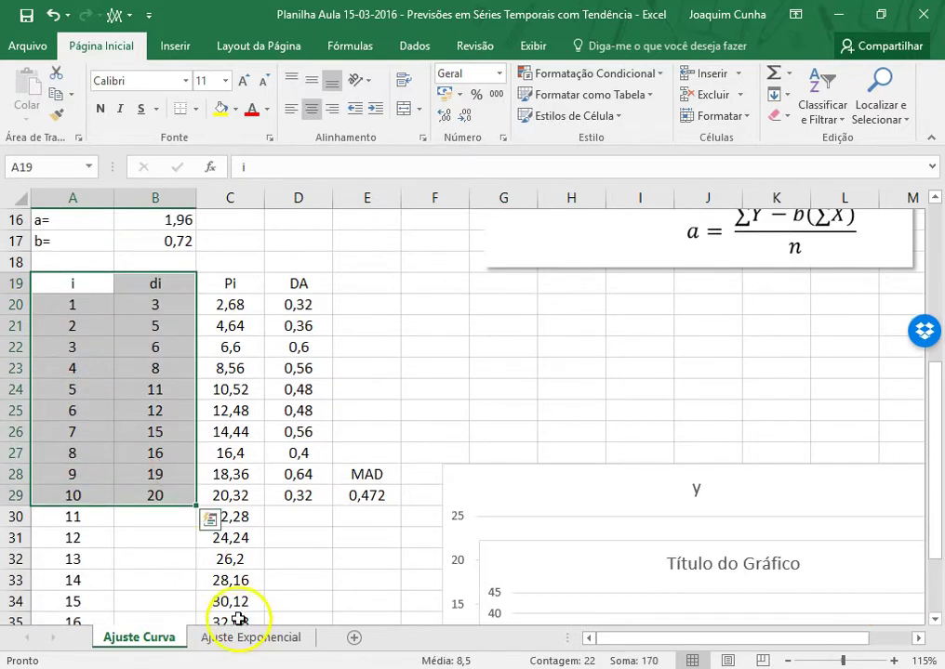
pyautogui.hotkey('ctrl', 'c')
pyautogui.click(354, 638)
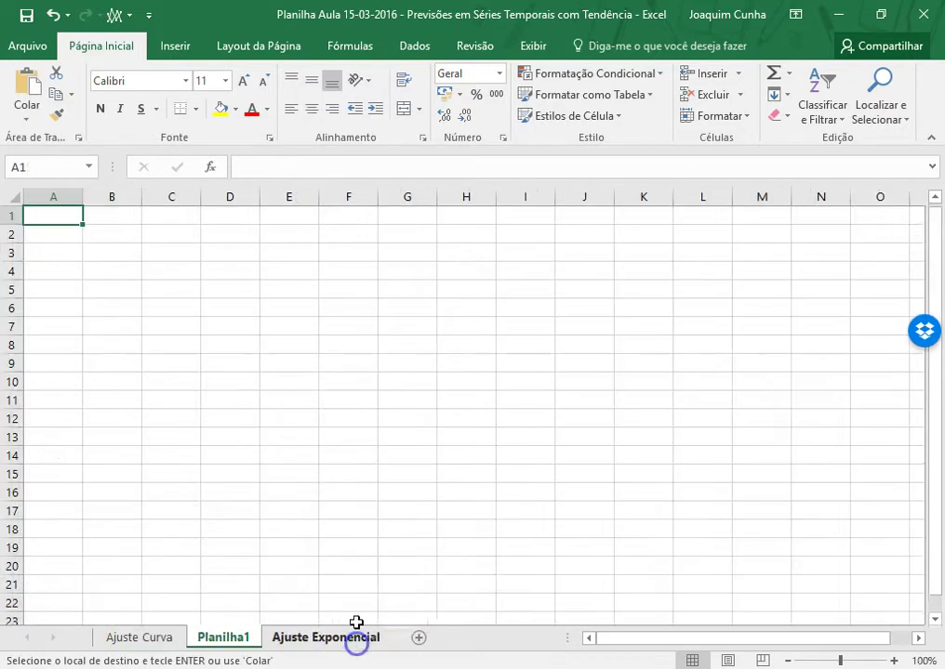
pyautogui.hotkey('ctrl', 'v')
pyautogui.click(348, 400)
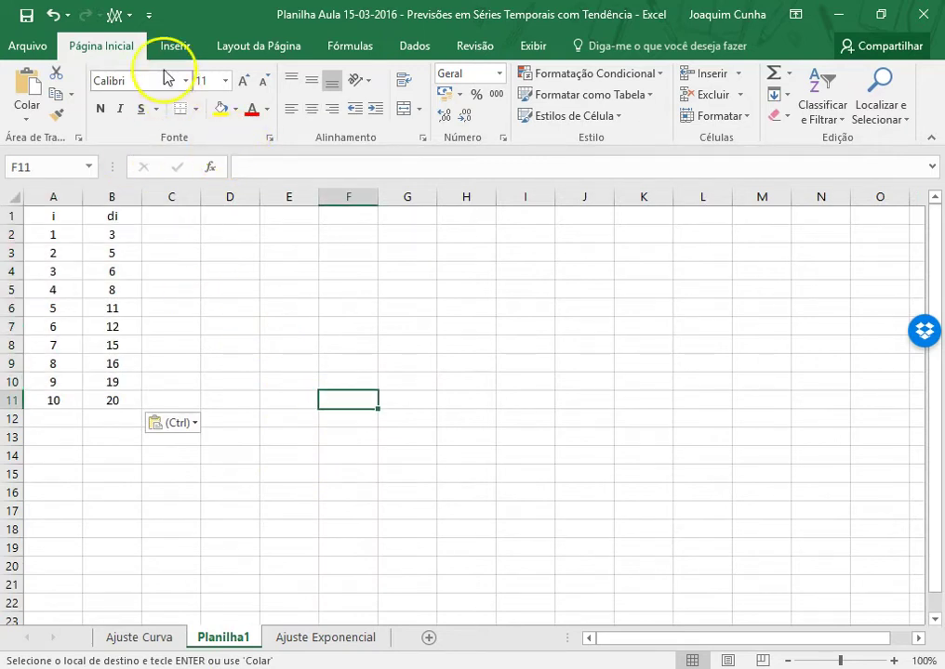
# Step: Insert a 2-D line chart with markers from the di data in B1:B11 and move it up, closer to the table
pyautogui.moveTo(111, 216); pyautogui.dragTo(101, 396)
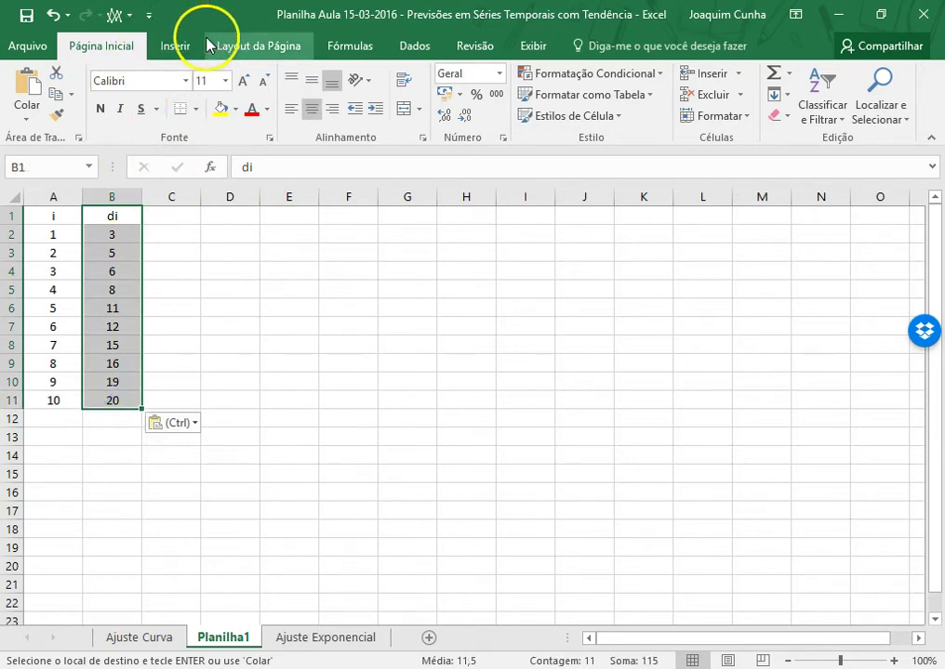
pyautogui.scroll(-1, 211, 38)
pyautogui.click(418, 94)
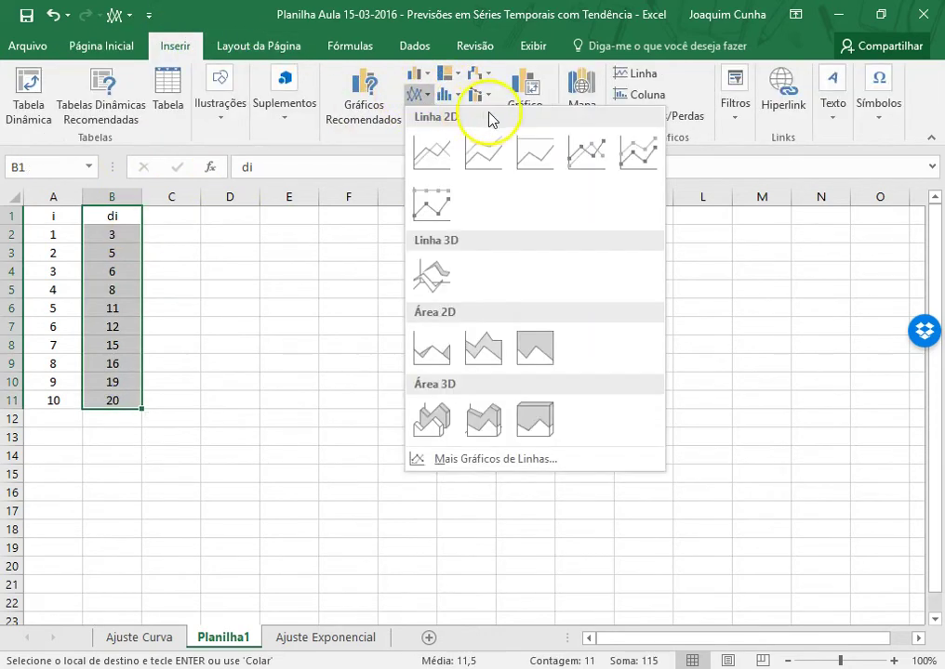
pyautogui.click(583, 155)
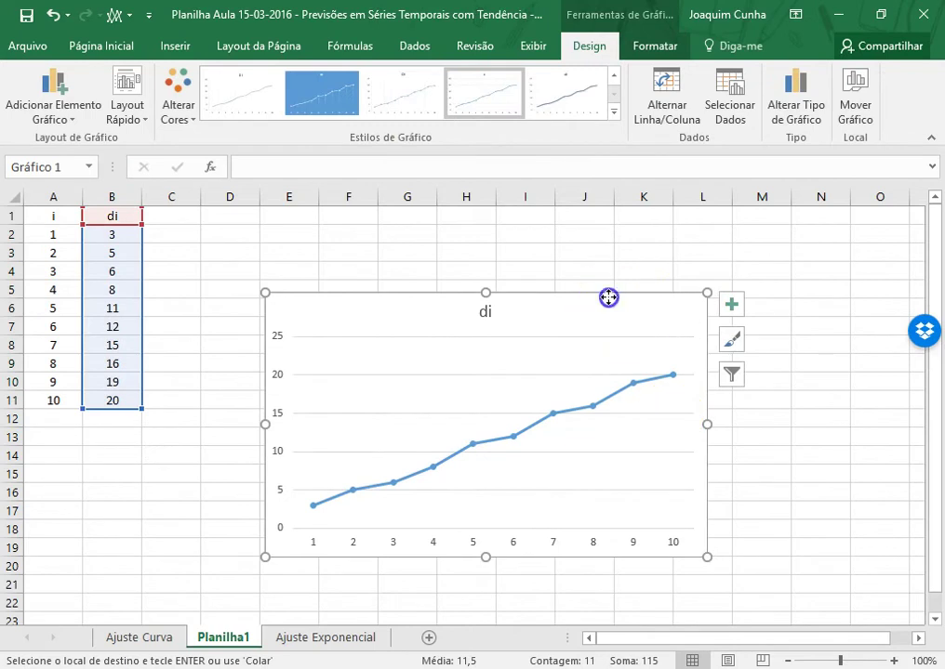
pyautogui.moveTo(609, 298); pyautogui.dragTo(583, 260)
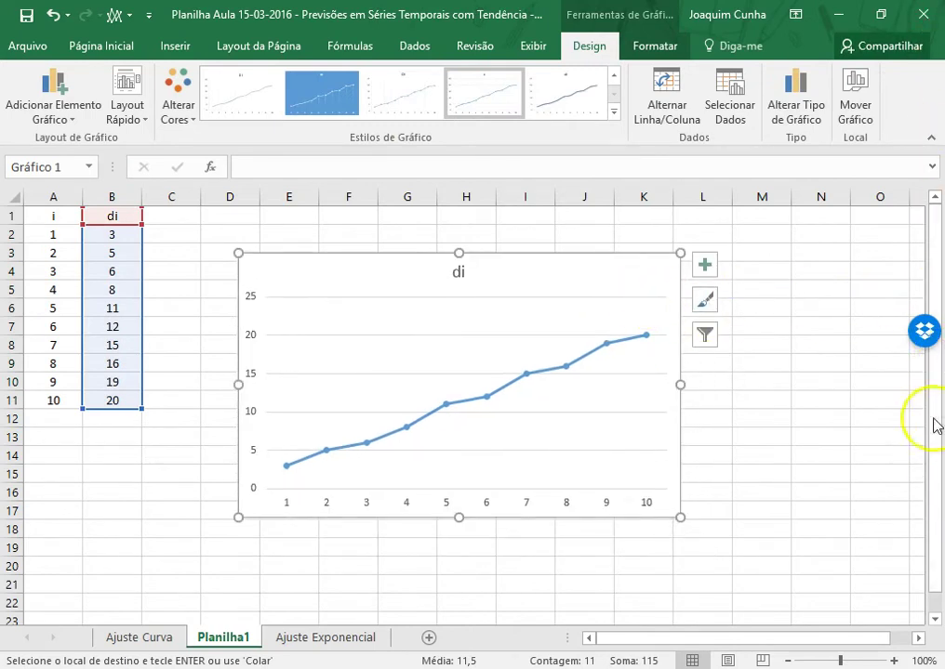
# Step: Add a linear trendline to the di series, show its equation on the chart, and move the equation above the line's lower part
pyautogui.click(511, 383)
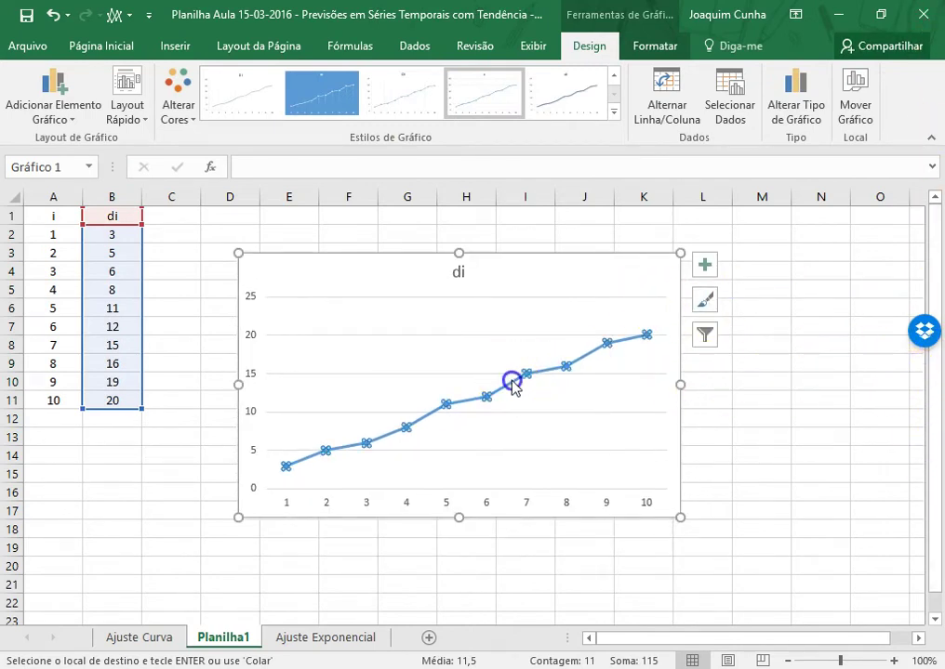
pyautogui.rightClick(513, 385)
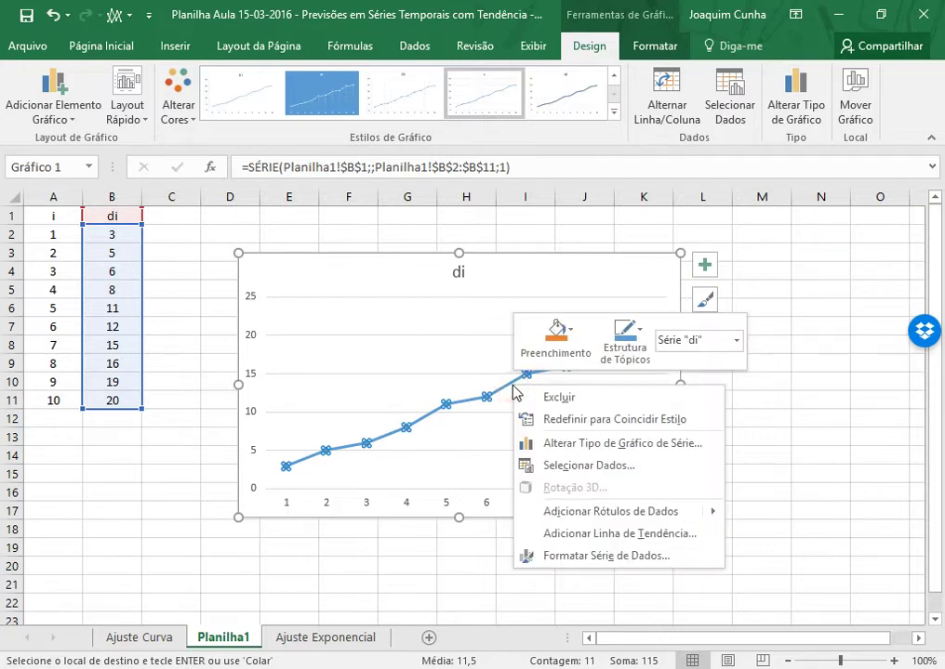
pyautogui.click(595, 532)
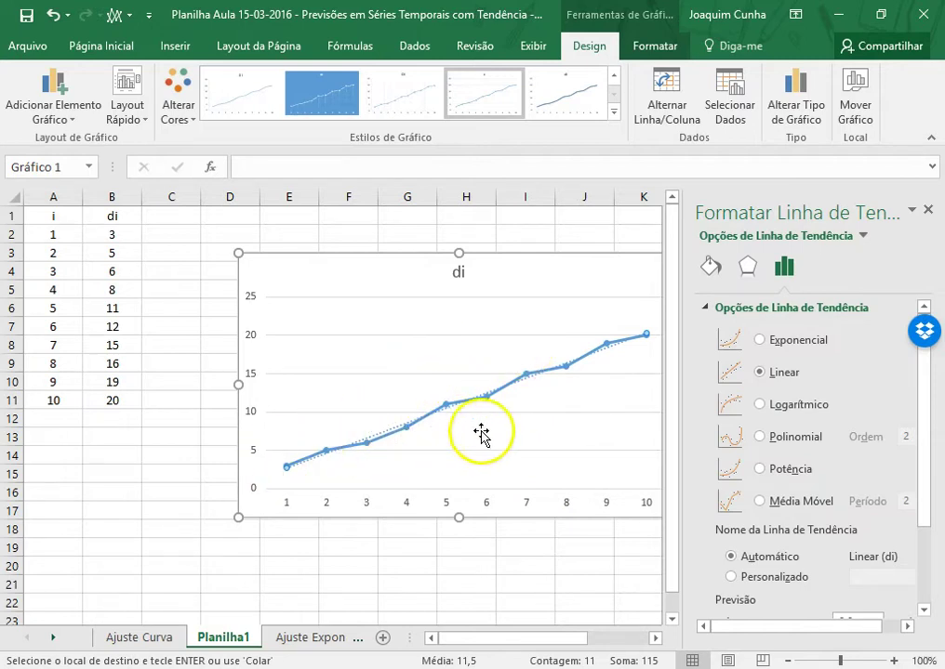
pyautogui.moveTo(913, 467); pyautogui.dragTo(922, 569)
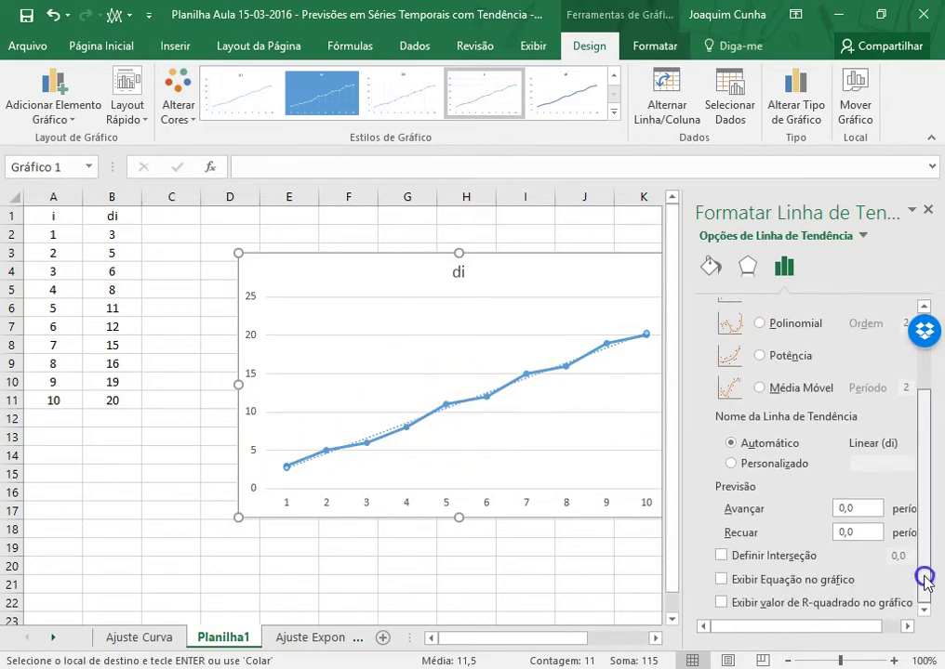
pyautogui.click(787, 584)
pyautogui.moveTo(590, 331); pyautogui.dragTo(453, 332)
pyautogui.moveTo(347, 324); pyautogui.dragTo(347, 324)
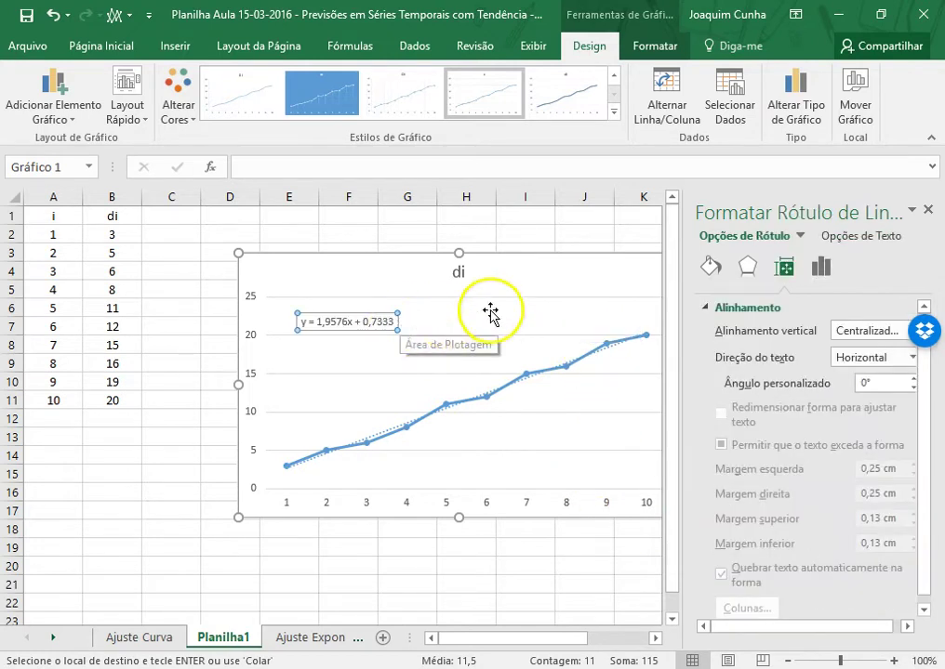
# Step: Enlarge the trendline equation's text to 18 pt and reposition it clear of the vertical axis labels
pyautogui.click(34, 43)
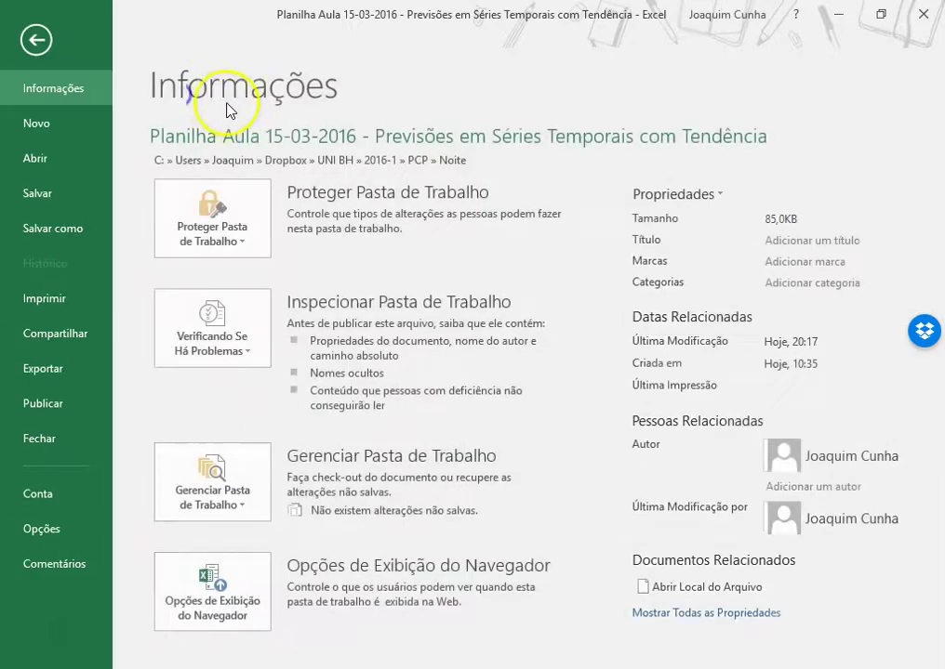
pyautogui.click(30, 36)
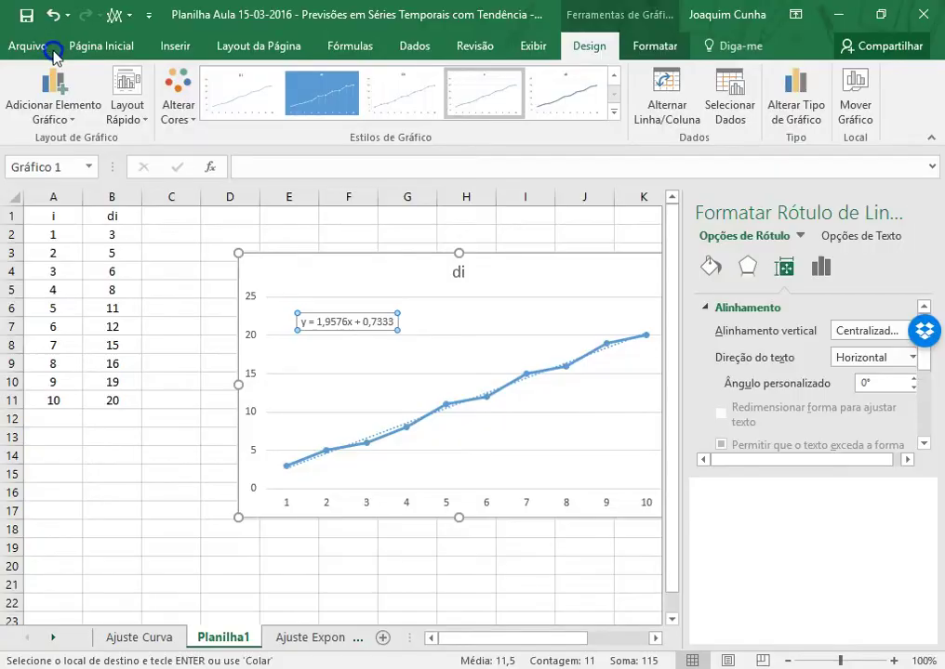
pyautogui.click(103, 46)
pyautogui.click(243, 80)
pyautogui.click(243, 81)
pyautogui.click(243, 81)
pyautogui.click(242, 81)
pyautogui.click(243, 81)
pyautogui.click(242, 81)
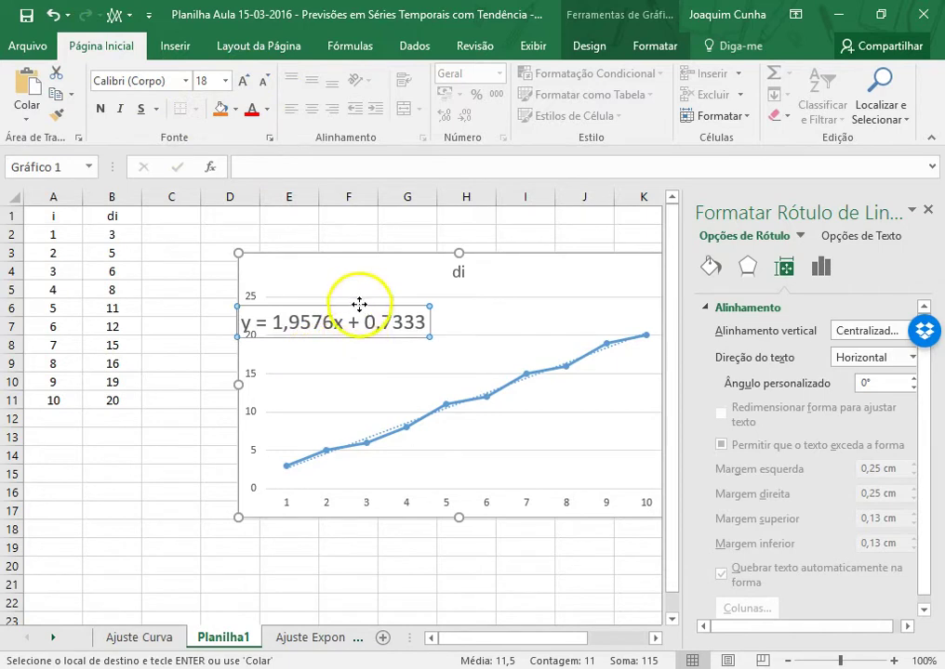
pyautogui.moveTo(420, 300); pyautogui.dragTo(424, 300)
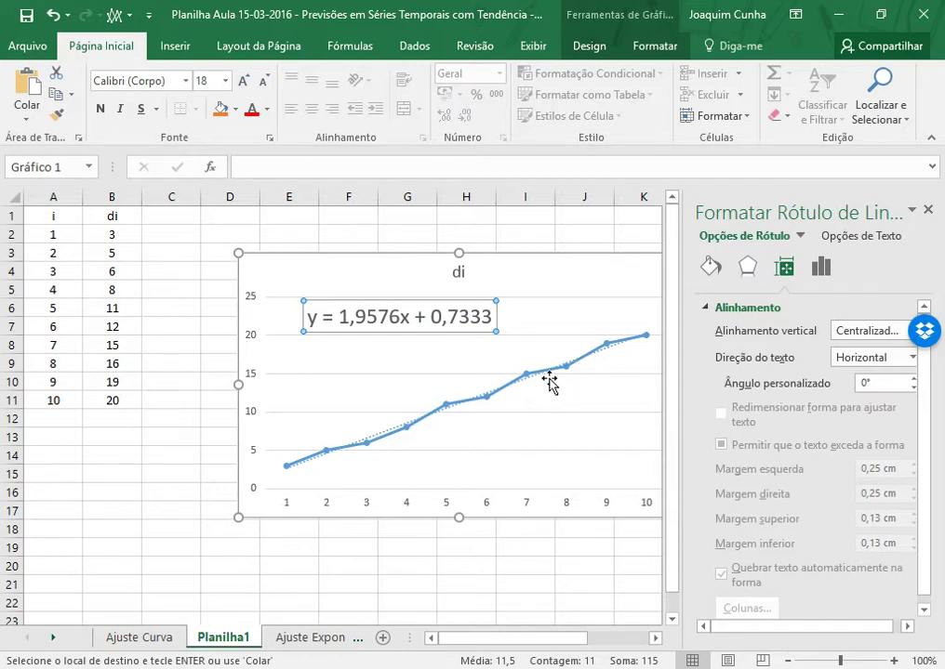
# Step: Compare the coefficients calculated on the Ajuste Curva sheet with the trendline equation on Planilha1
pyautogui.click(158, 642)
pyautogui.click(177, 223)
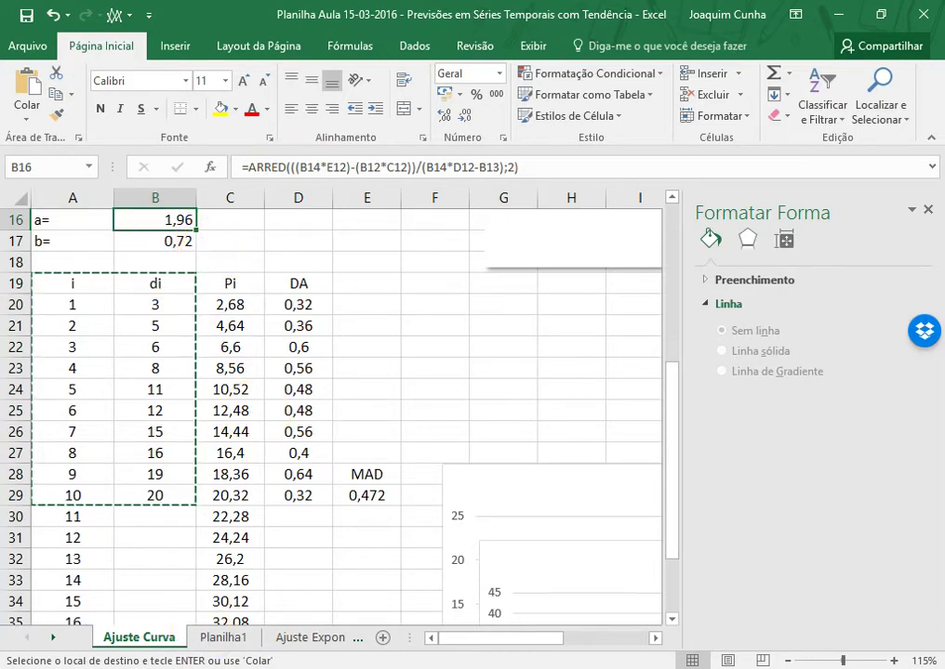
pyautogui.click(232, 638)
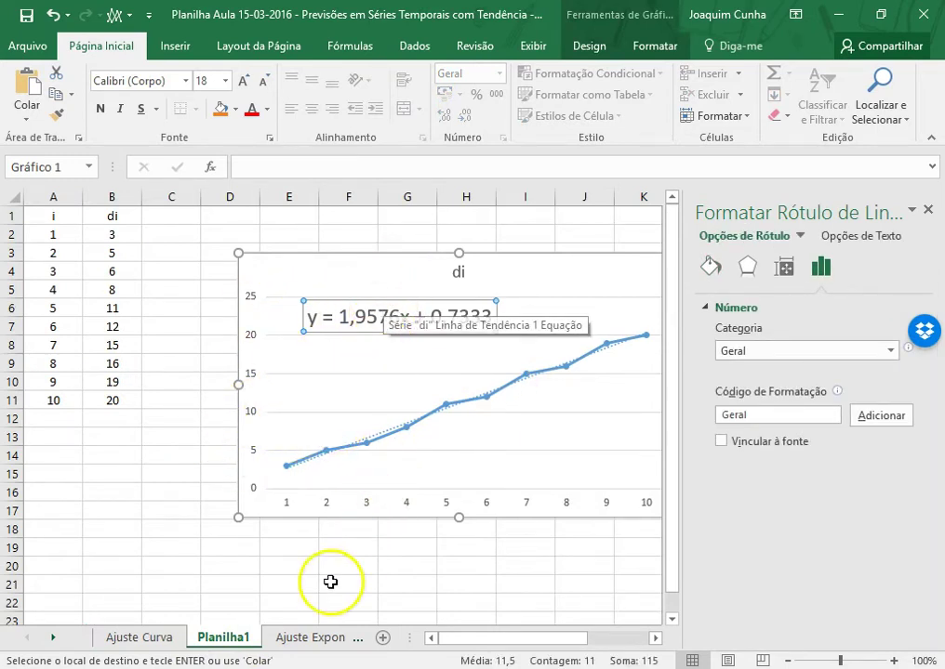
# Step: Delete the MAD label and its formula from E14:F14 on the Ajuste Exponencial sheet
pyautogui.click(297, 637)
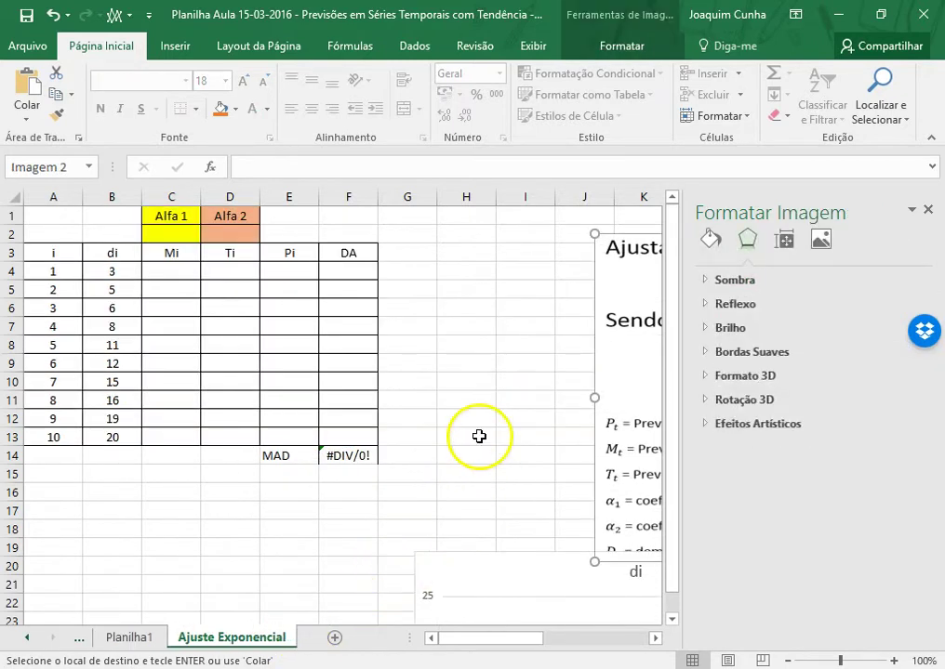
pyautogui.moveTo(302, 462); pyautogui.dragTo(354, 454)
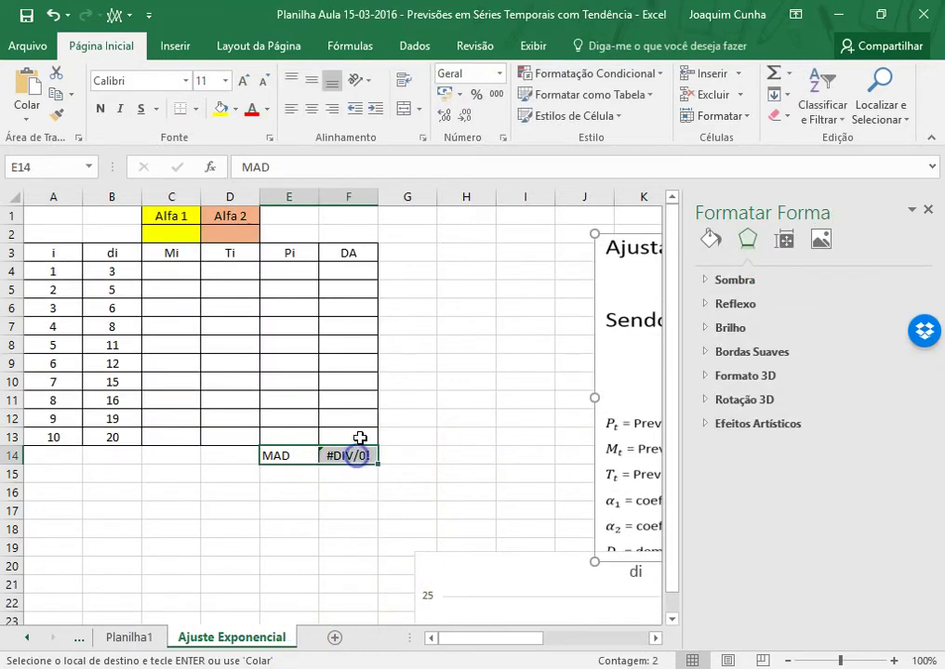
pyautogui.press('Delete')
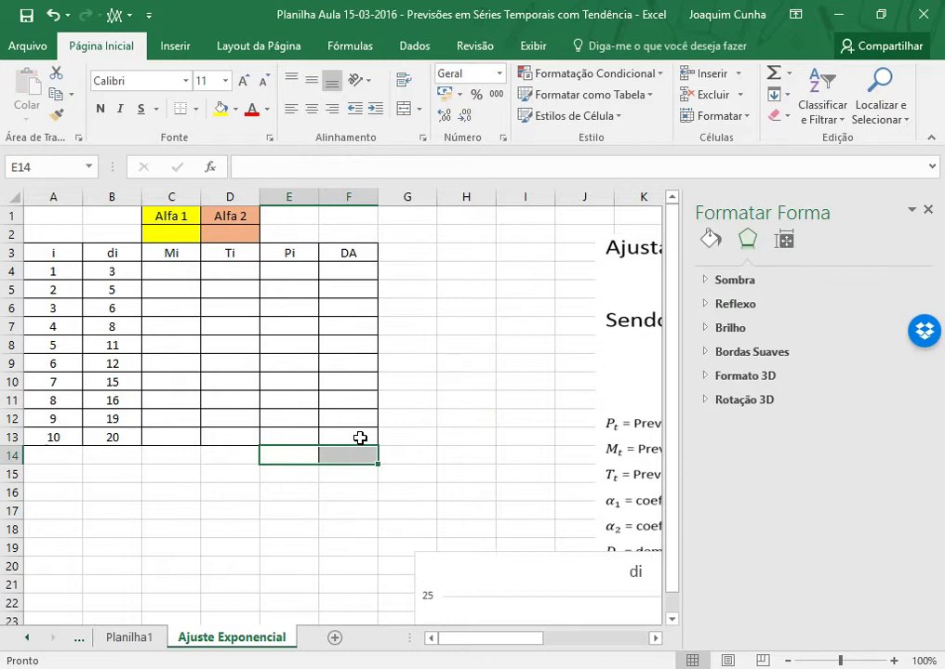
pyautogui.click(454, 420)
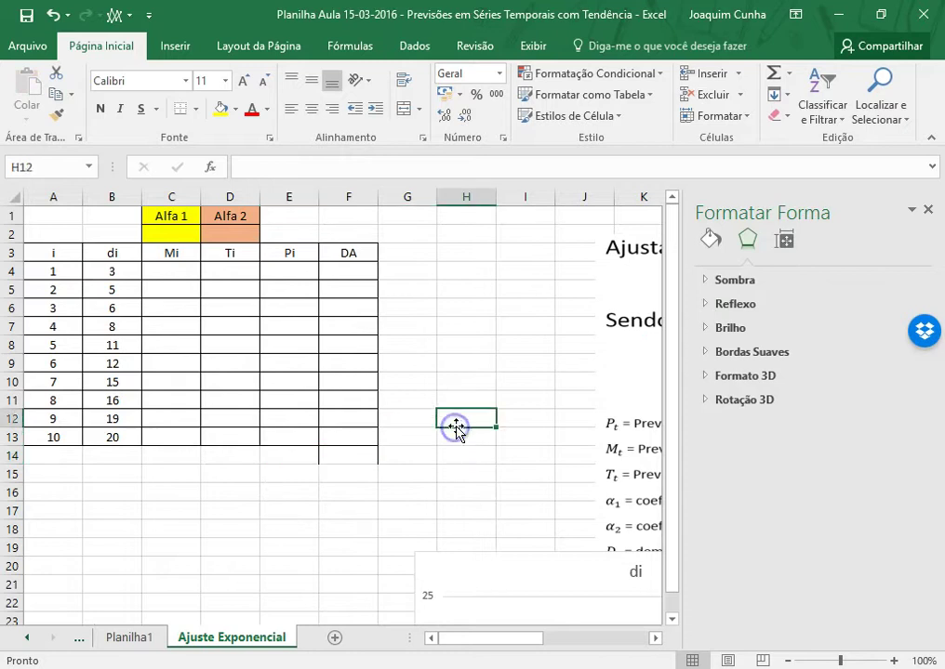
# Step: Close the formatting pane and move the exponential adjustment formulas image closer to the data table
pyautogui.click(932, 214)
pyautogui.moveTo(651, 321); pyautogui.dragTo(578, 342)
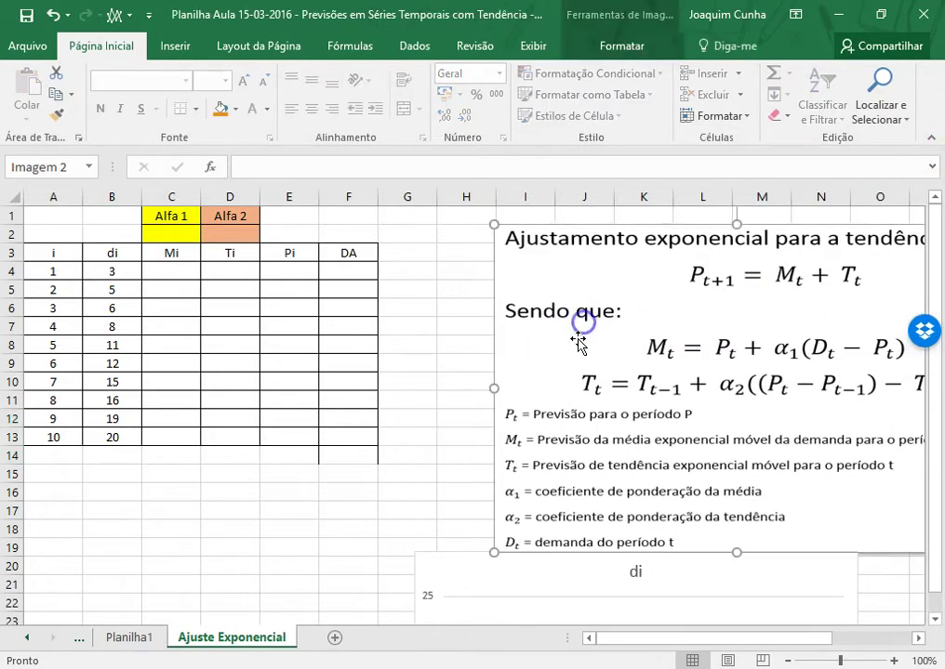
pyautogui.click(321, 329)
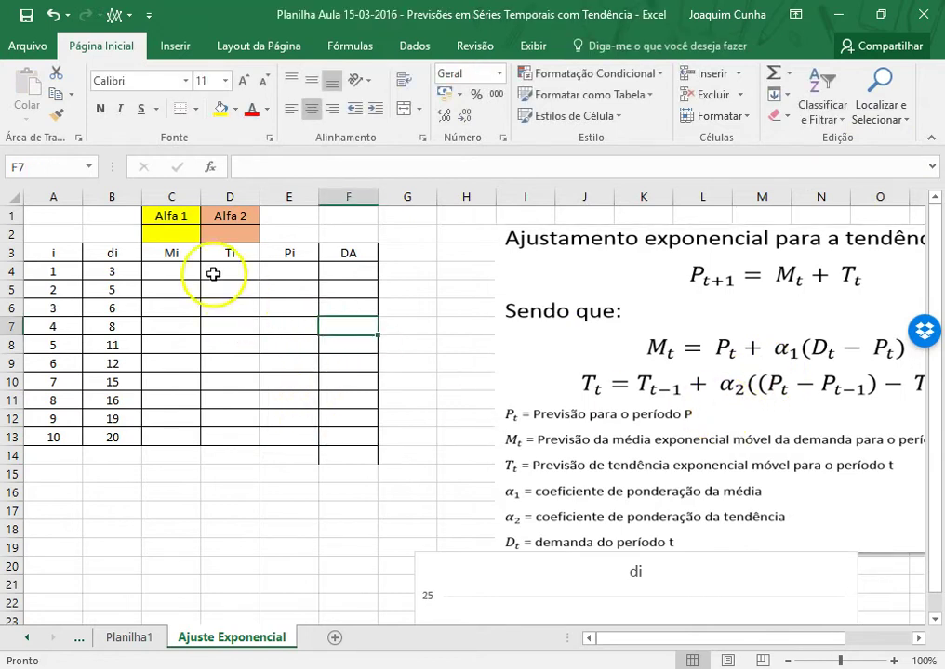
# Step: Calculate the period 2 forecast Pi in E5 as the previous Mi plus Ti, with =C4+D4
pyautogui.click(274, 265)
pyautogui.click(299, 294)
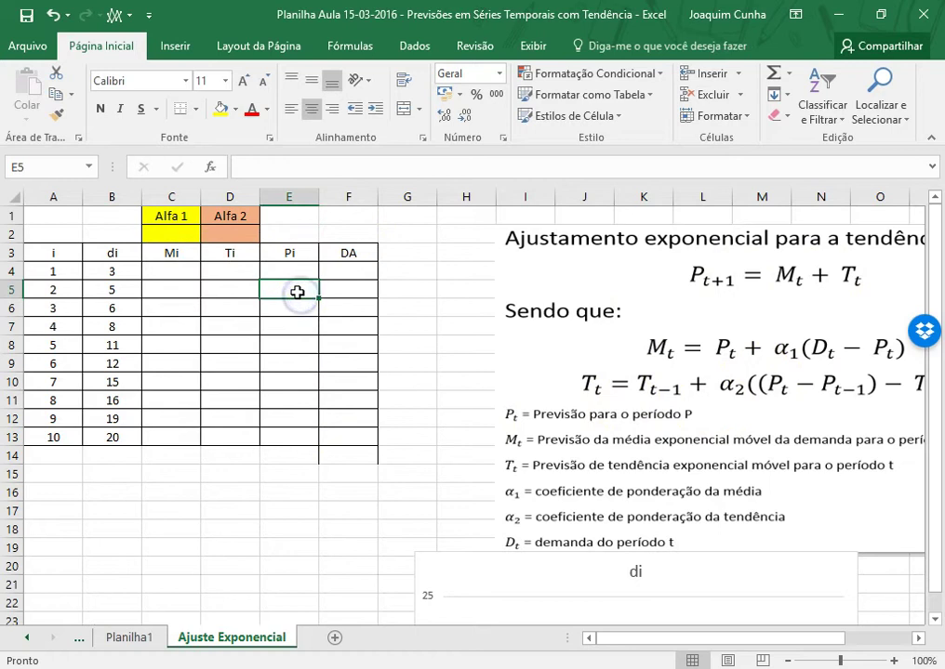
pyautogui.write('=')
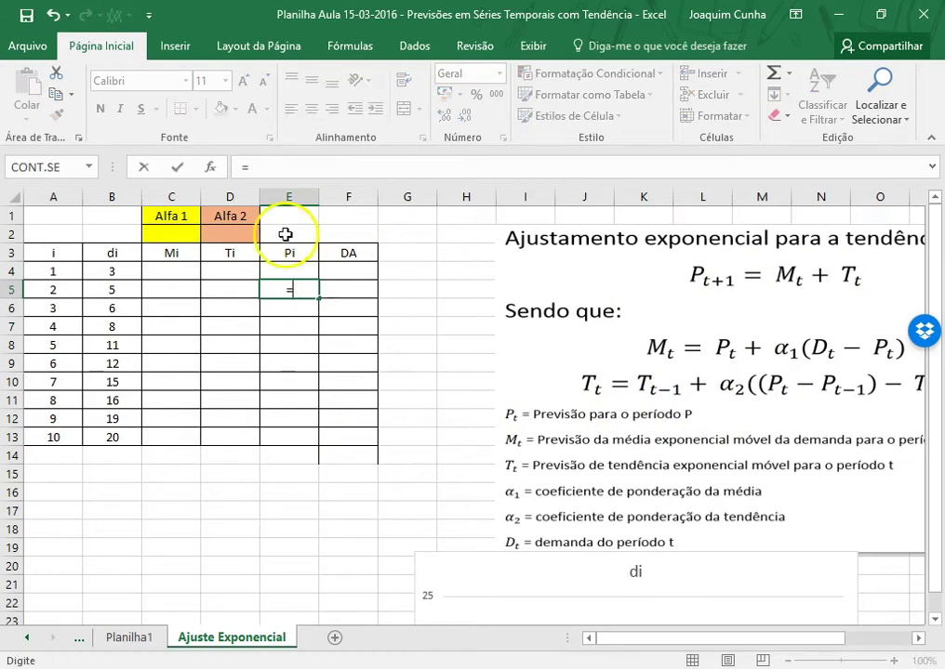
pyautogui.click(163, 268)
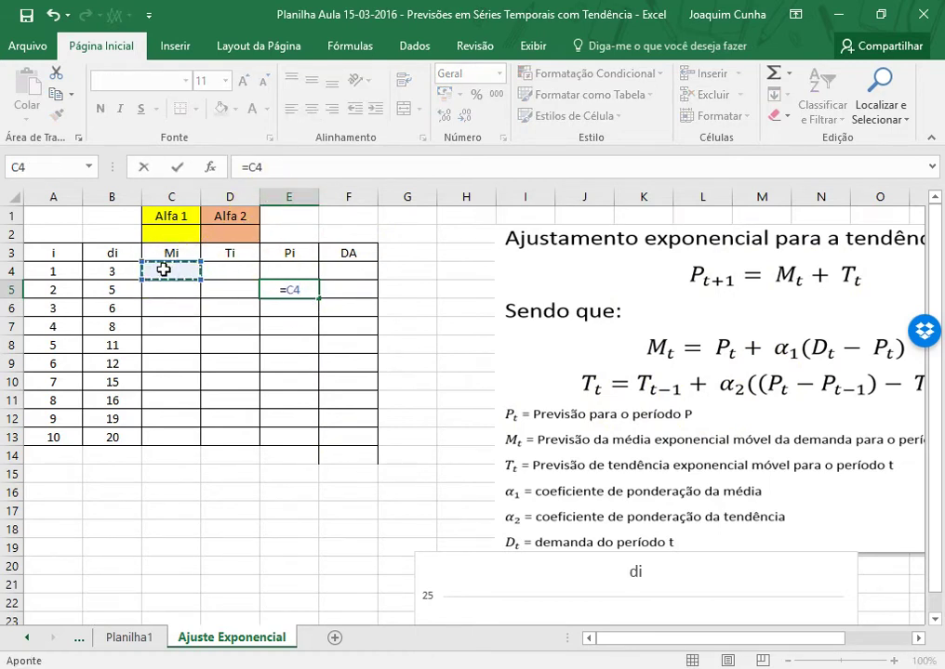
pyautogui.write('+')
pyautogui.click(231, 271)
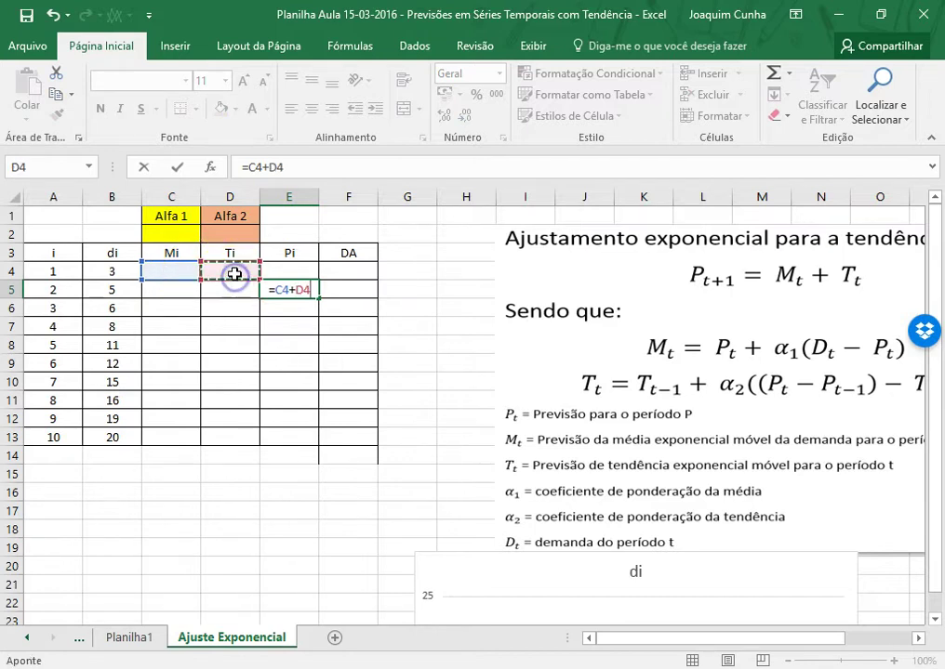
pyautogui.press('Return')
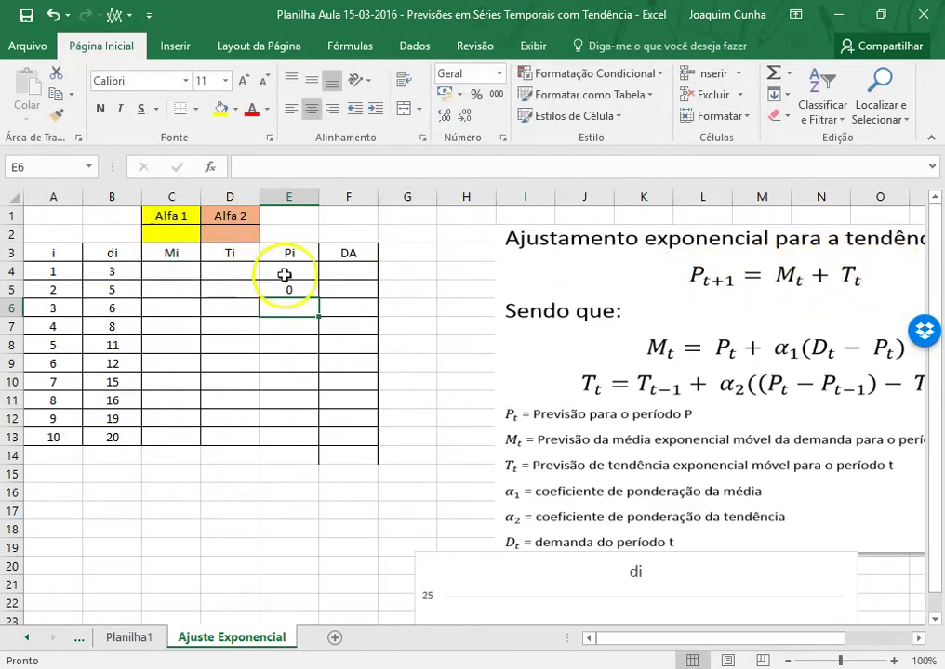
# Step: Fill the Pi formula from E5 down to E13 and enter 3 as the period 1 forecast in E4
pyautogui.click(293, 288)
pyautogui.moveTo(318, 298); pyautogui.dragTo(317, 445)
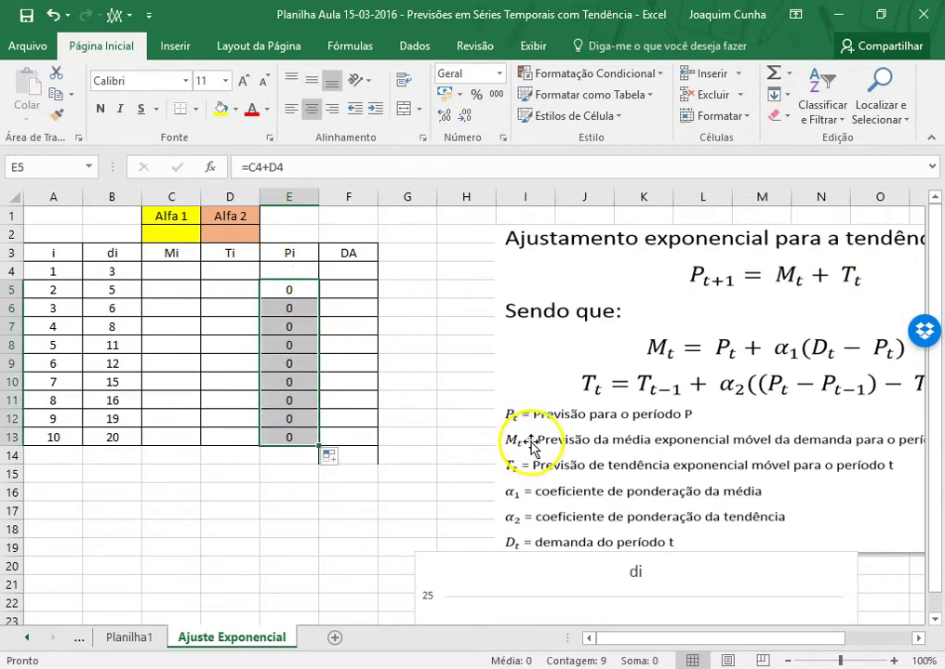
pyautogui.click(305, 267)
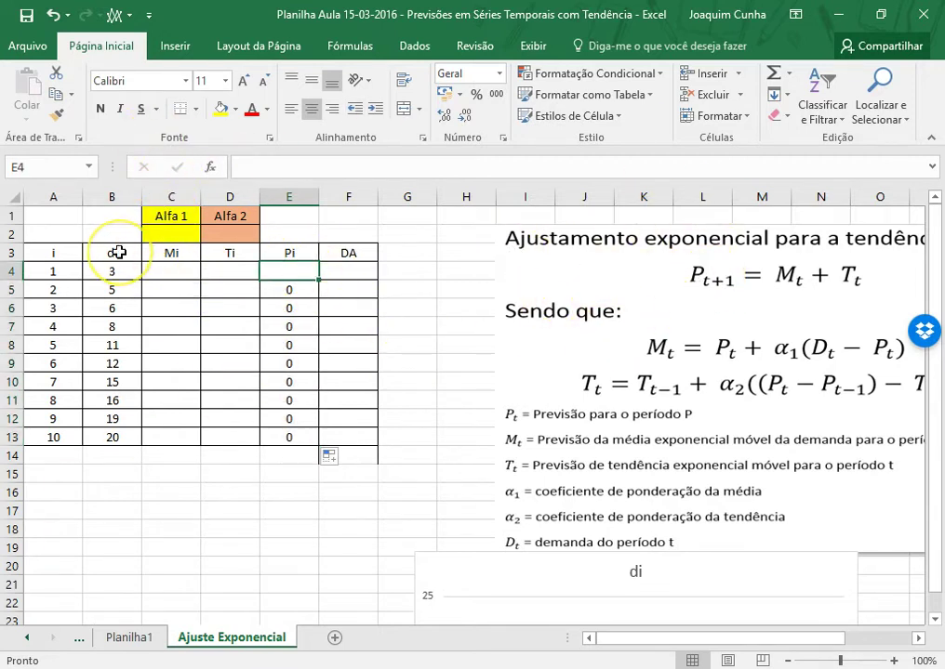
pyautogui.write('3')
pyautogui.press('Return')
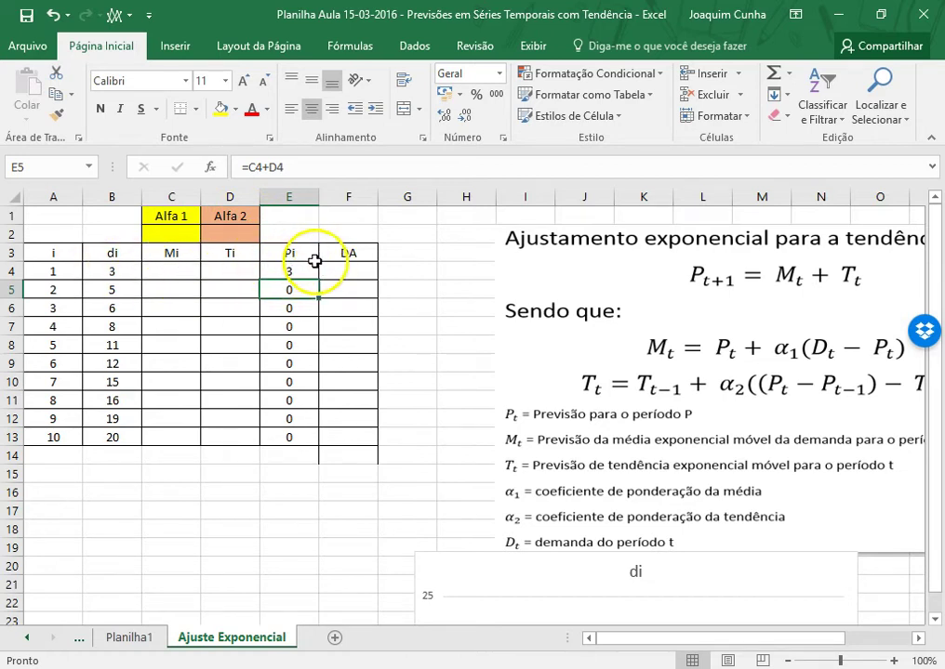
# Step: Calculate Mi for period 1 in C4 with =E4+$C$2*(B4-E4), keeping the Alfa 1 reference absolute
pyautogui.click(167, 256)
pyautogui.click(176, 267)
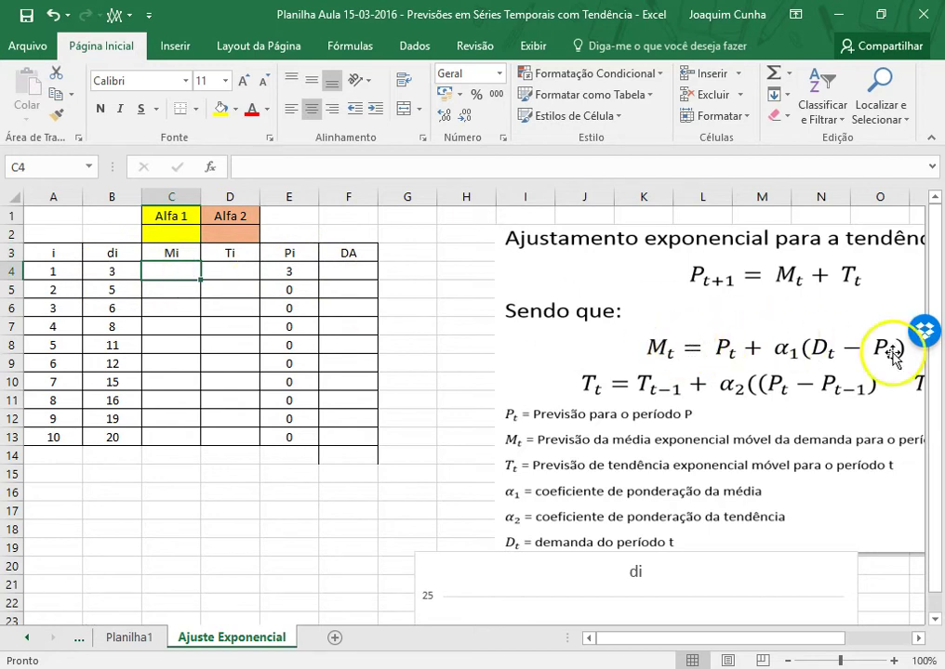
pyautogui.write('=')
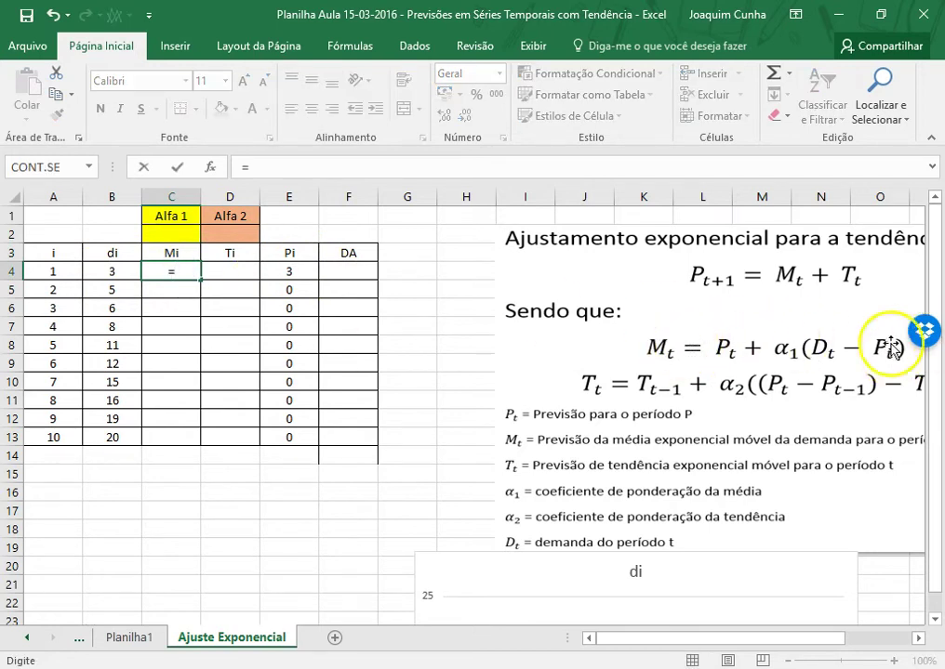
pyautogui.click(308, 278)
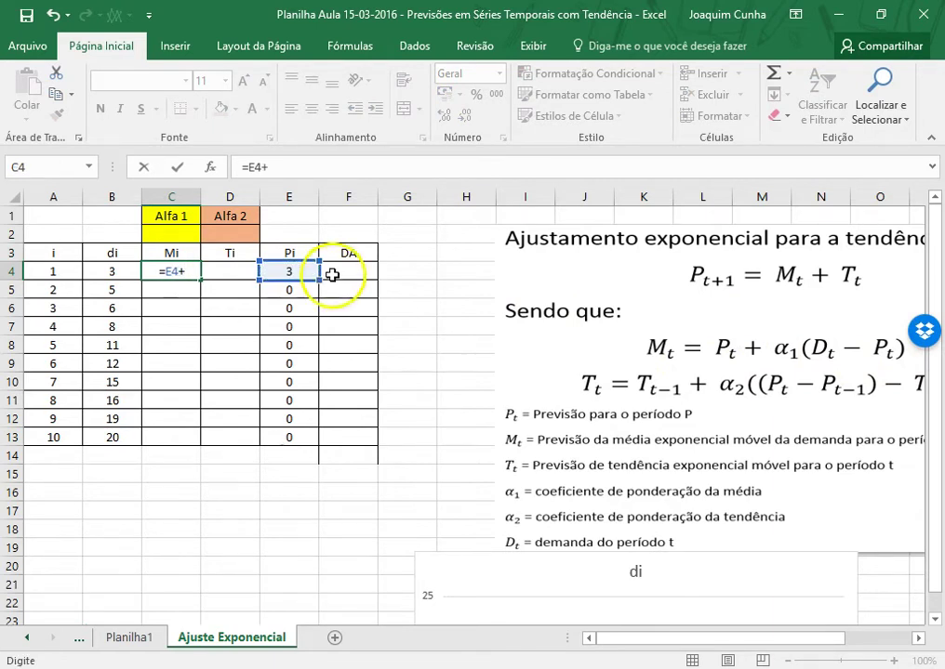
pyautogui.click(168, 238)
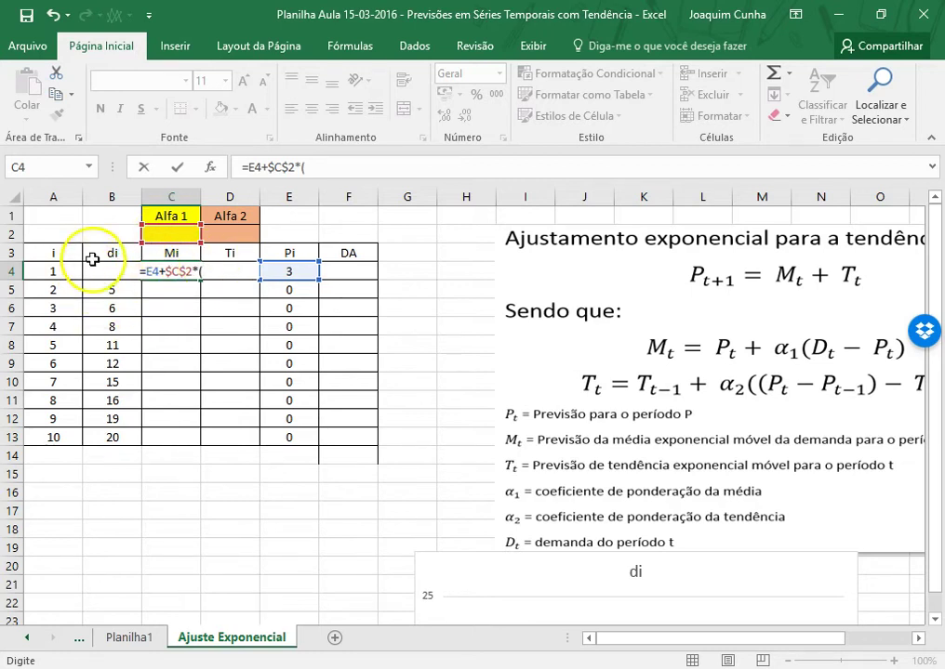
pyautogui.press('Left')
pyautogui.press('Left')
pyautogui.press('Right')
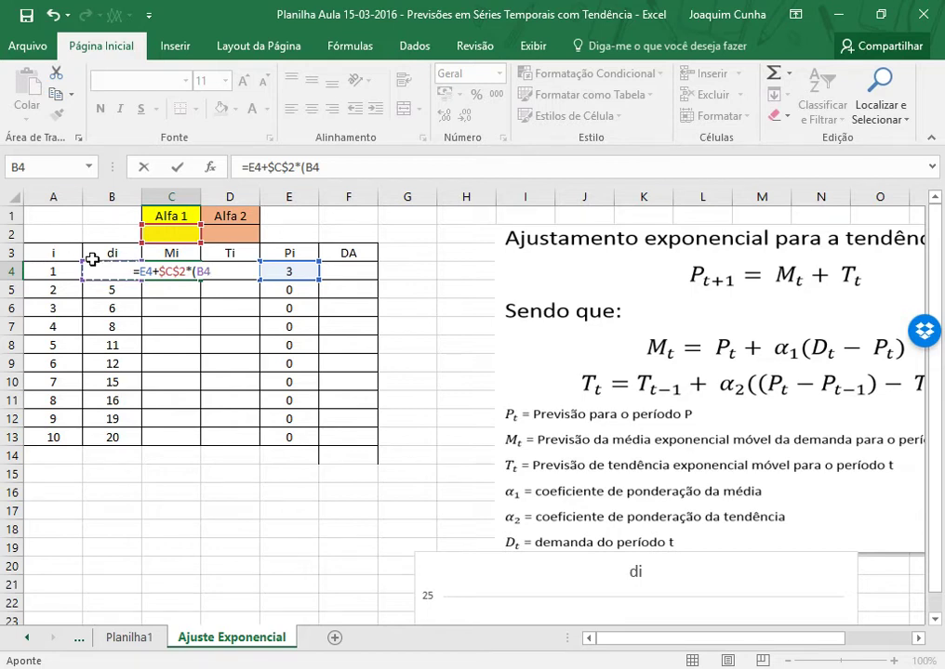
pyautogui.click(310, 272)
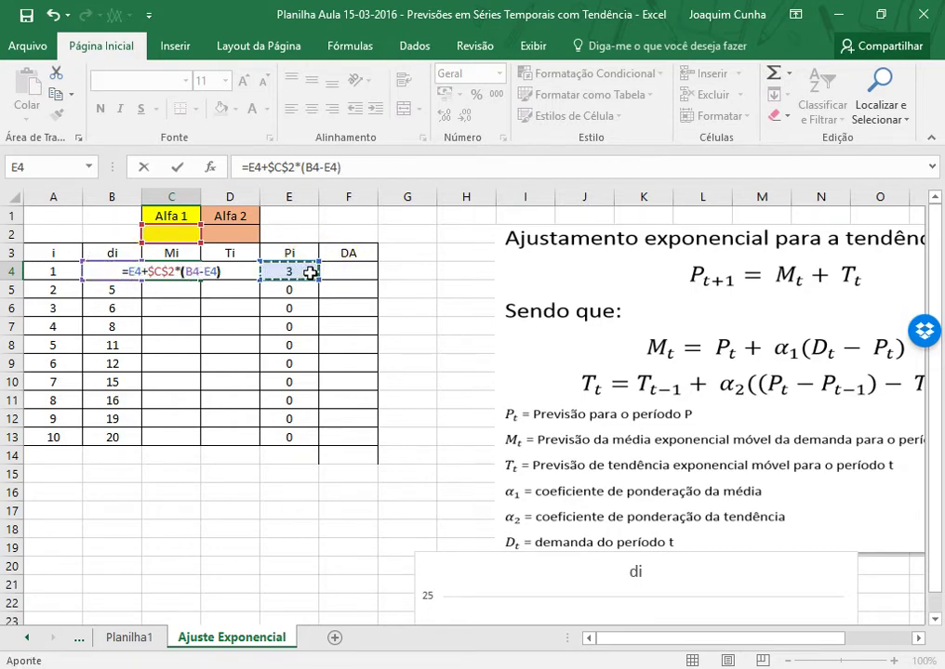
pyautogui.write(')')
pyautogui.press('Return')
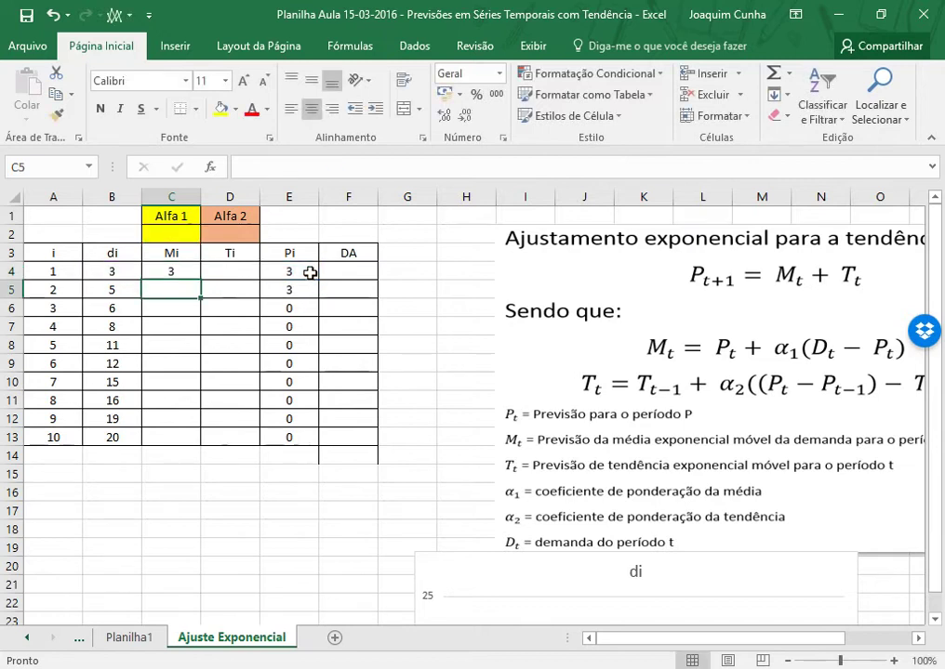
# Step: Fill the Mi formula from C4 down to C13
pyautogui.click(189, 272)
pyautogui.moveTo(202, 283); pyautogui.dragTo(201, 445)
pyautogui.click(228, 509)
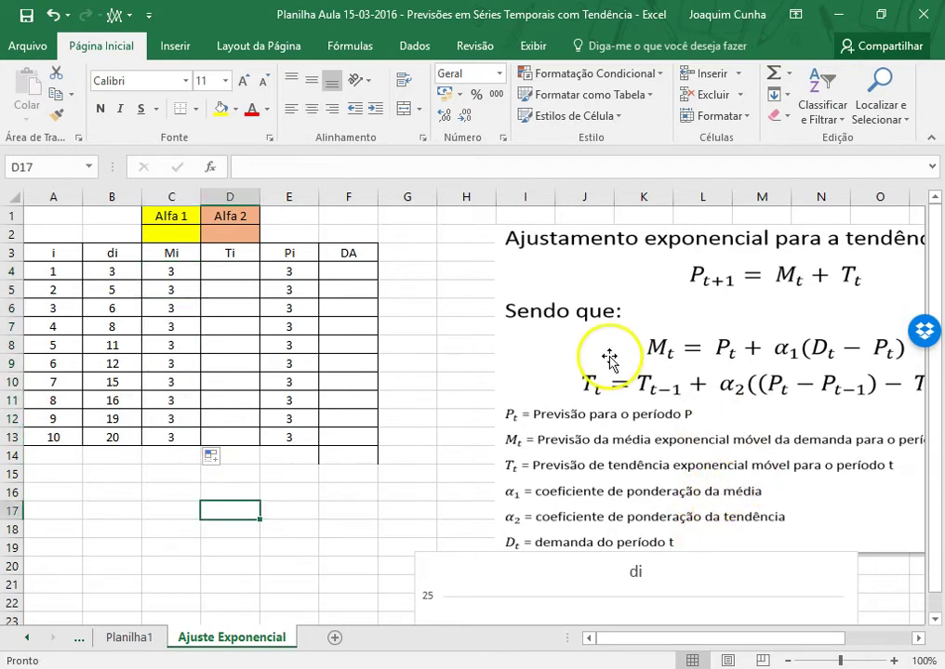
# Step: Check the Pi formula in E5 and enter 2 as the initial trend Ti for period 1 in D4
pyautogui.click(232, 268)
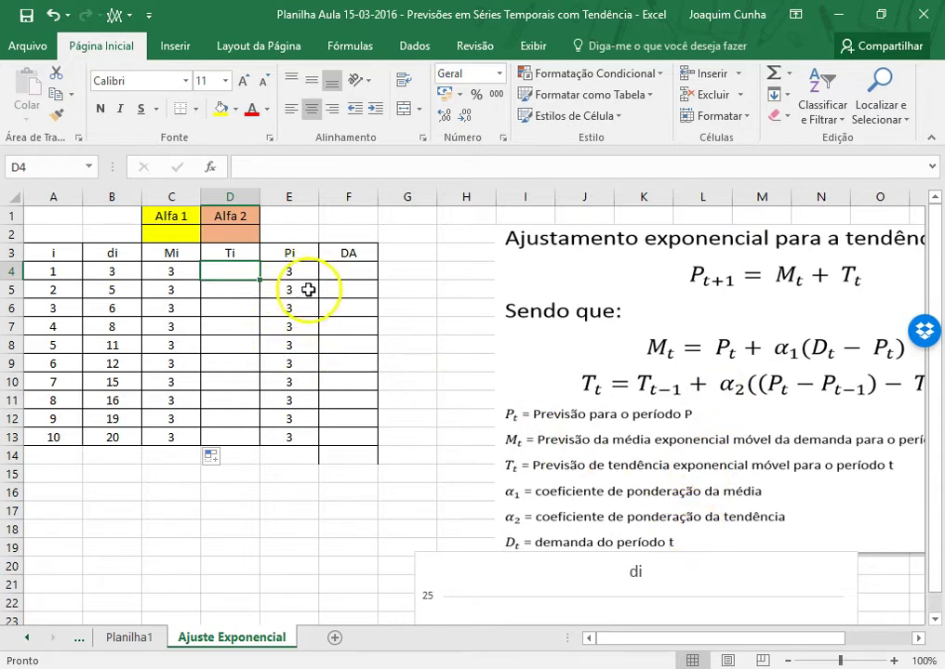
pyautogui.click(320, 290)
pyautogui.click(293, 289)
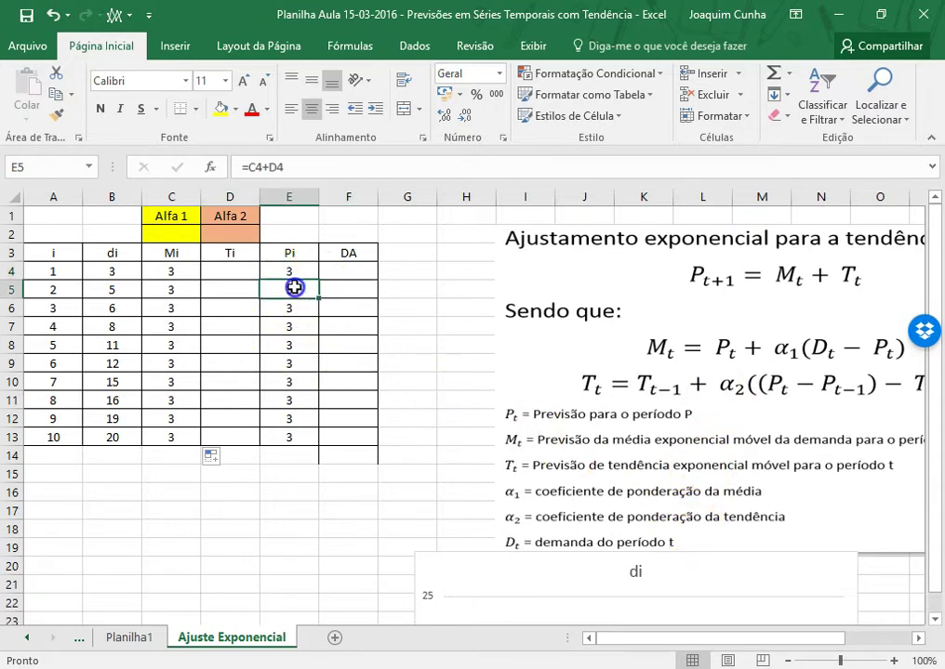
pyautogui.click(232, 277)
pyautogui.write('2')
pyautogui.press('Return')
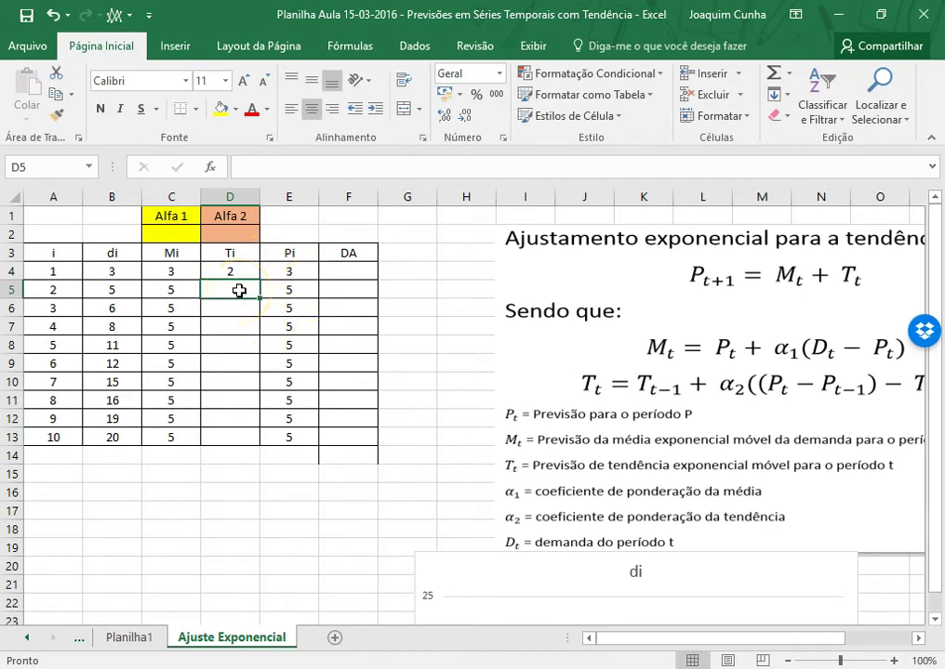
# Step: Calculate the period 2 trend Ti in D5 with =D4+$D$2*((E5-E4)-D4) and fill it down to D13
pyautogui.write('=')
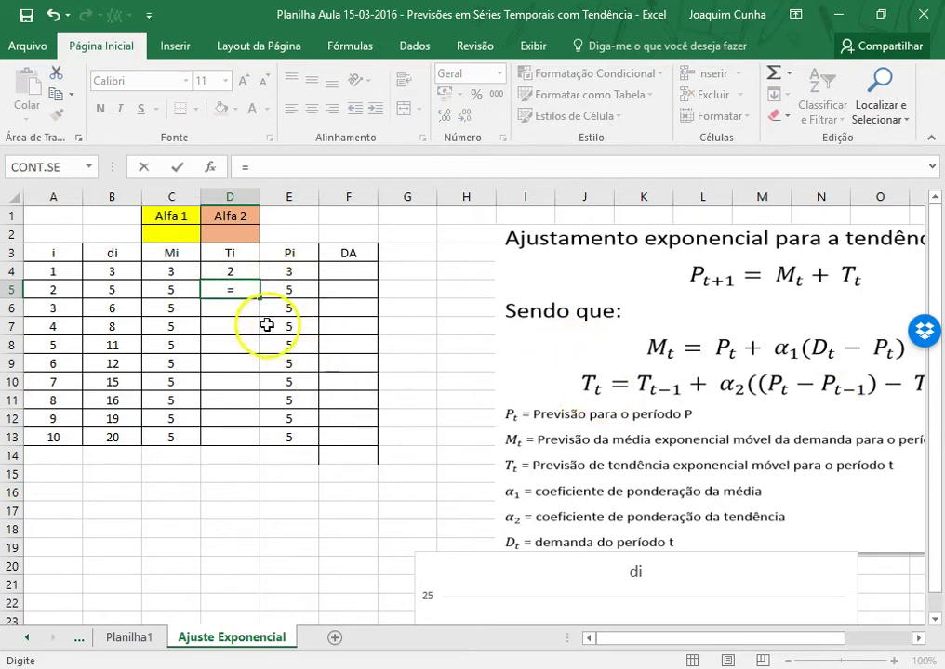
pyautogui.click(234, 268)
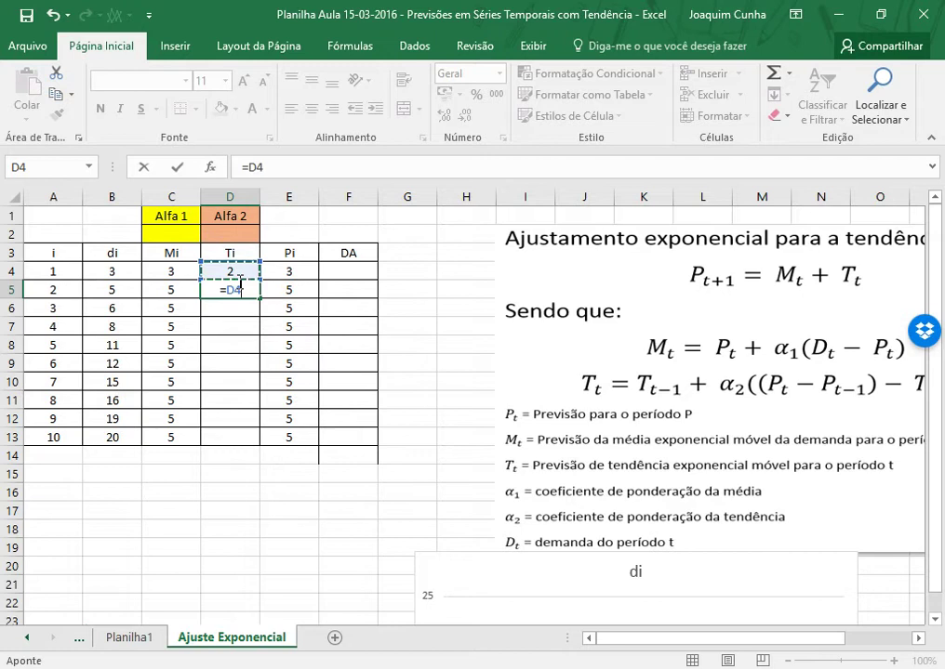
pyautogui.click(251, 234)
pyautogui.write('*')
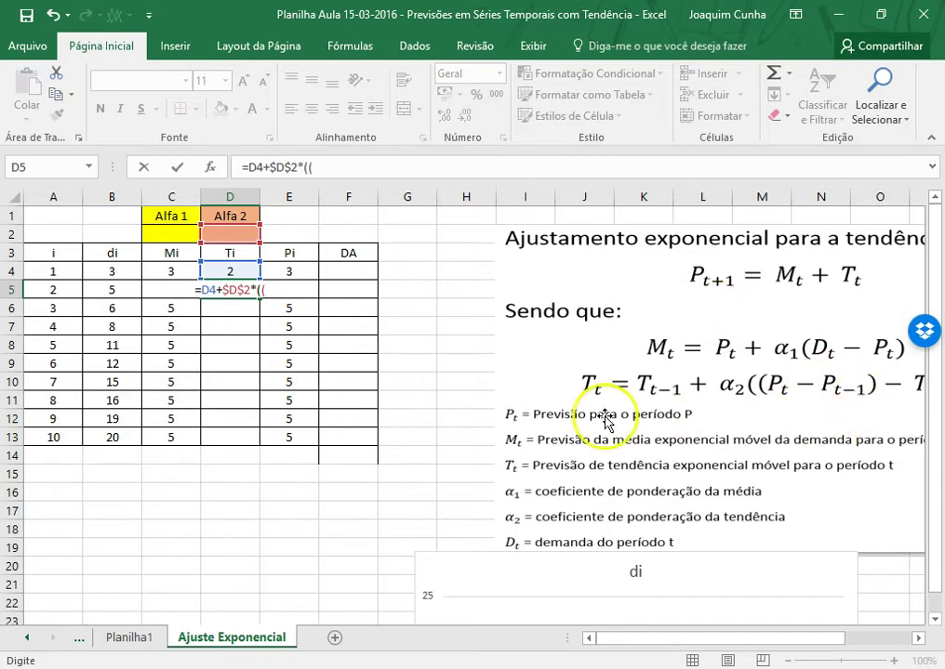
pyautogui.click(132, 291)
pyautogui.press('Right')
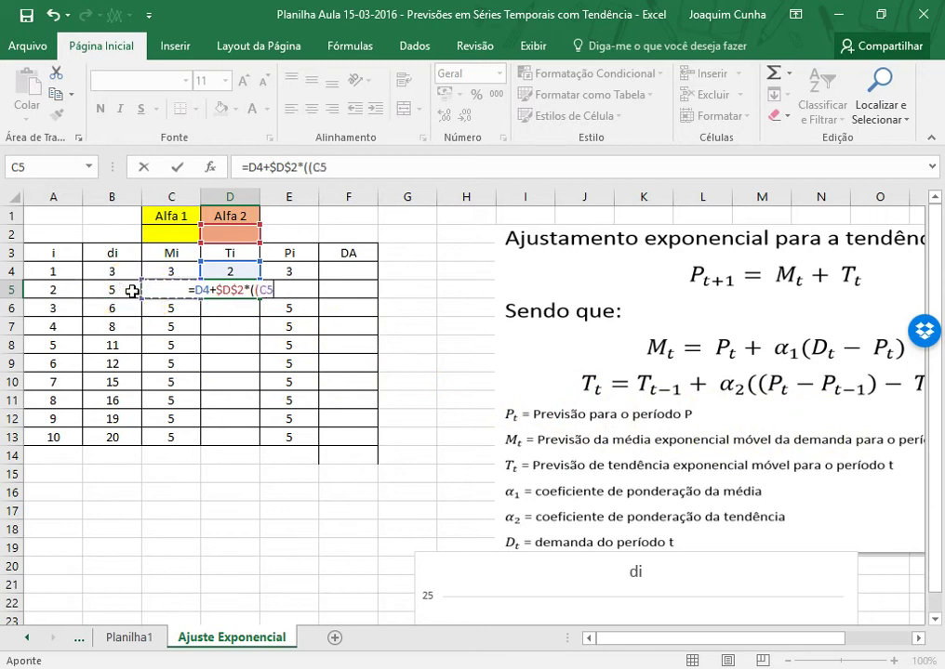
pyautogui.press('Right')
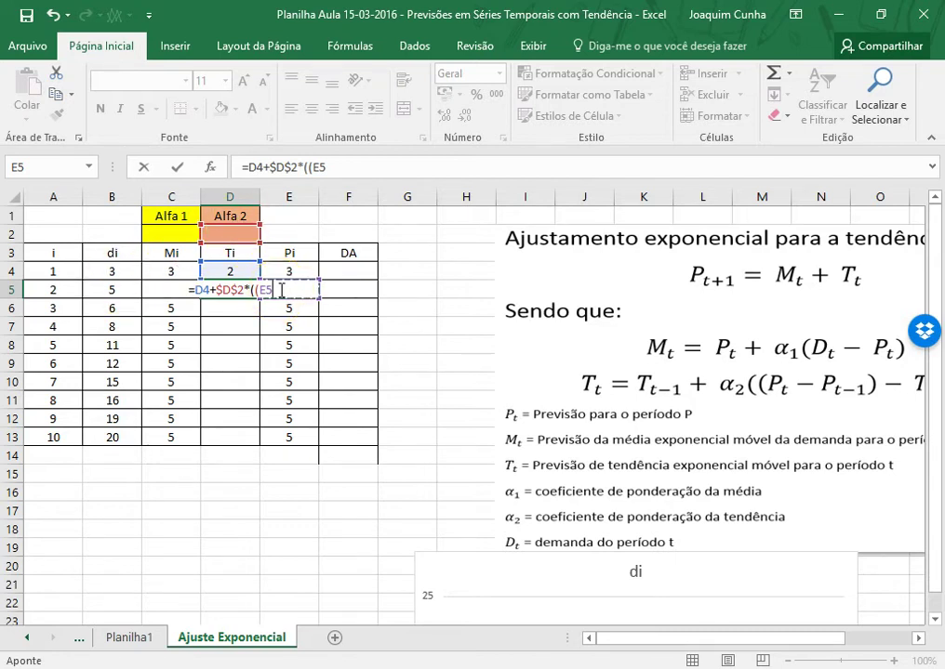
pyautogui.write('-')
pyautogui.press('Up')
pyautogui.press('Right')
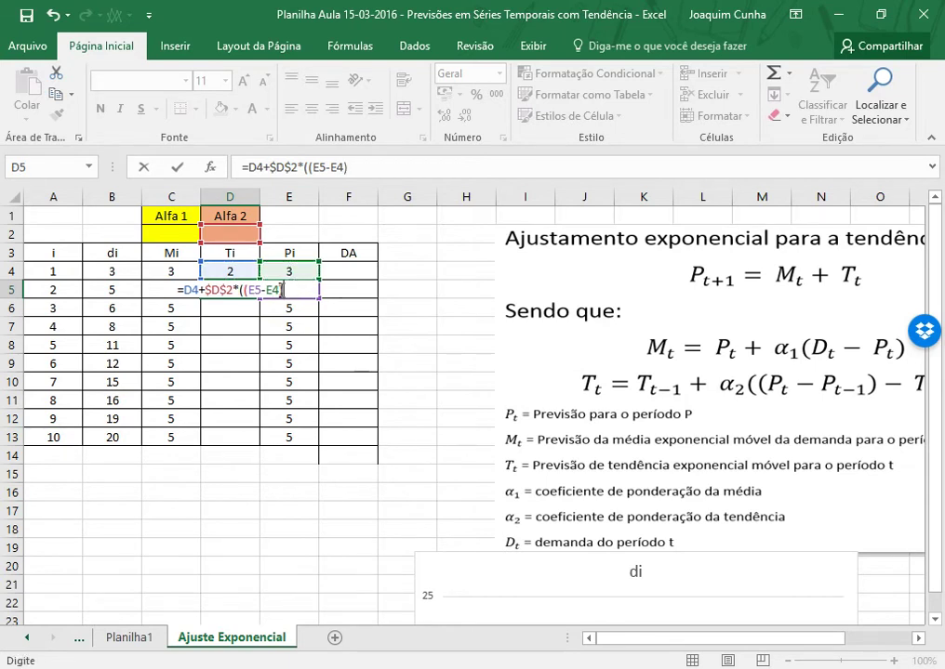
pyautogui.press('Up')
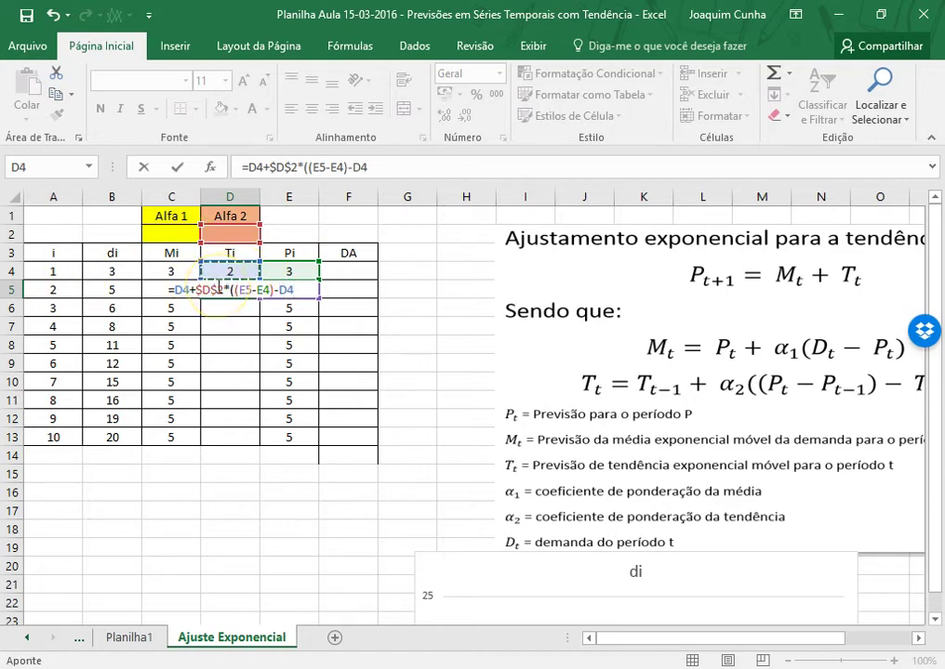
pyautogui.press('Return')
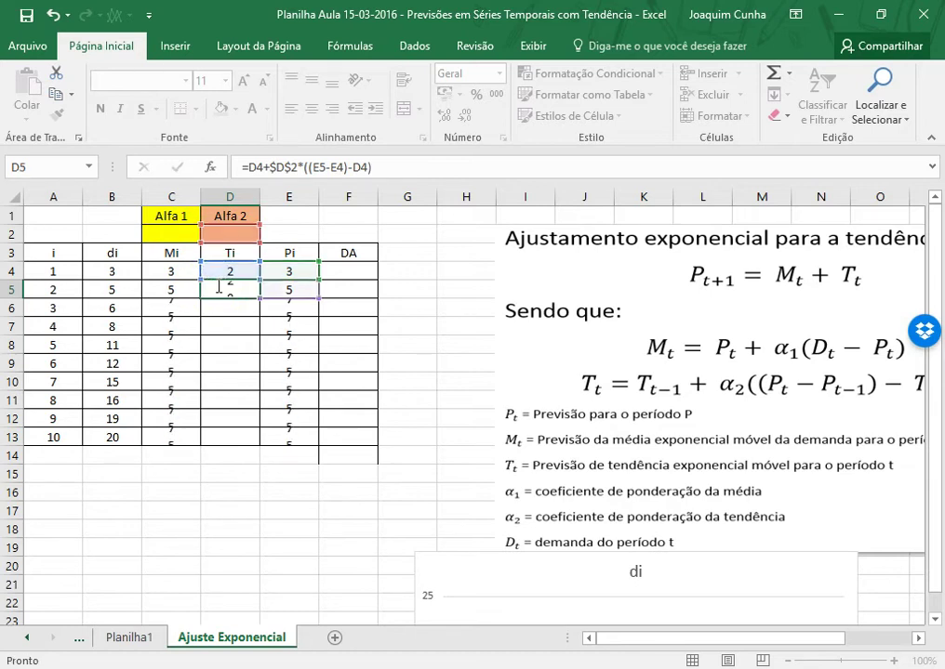
pyautogui.click(249, 296)
pyautogui.moveTo(260, 301); pyautogui.dragTo(261, 447)
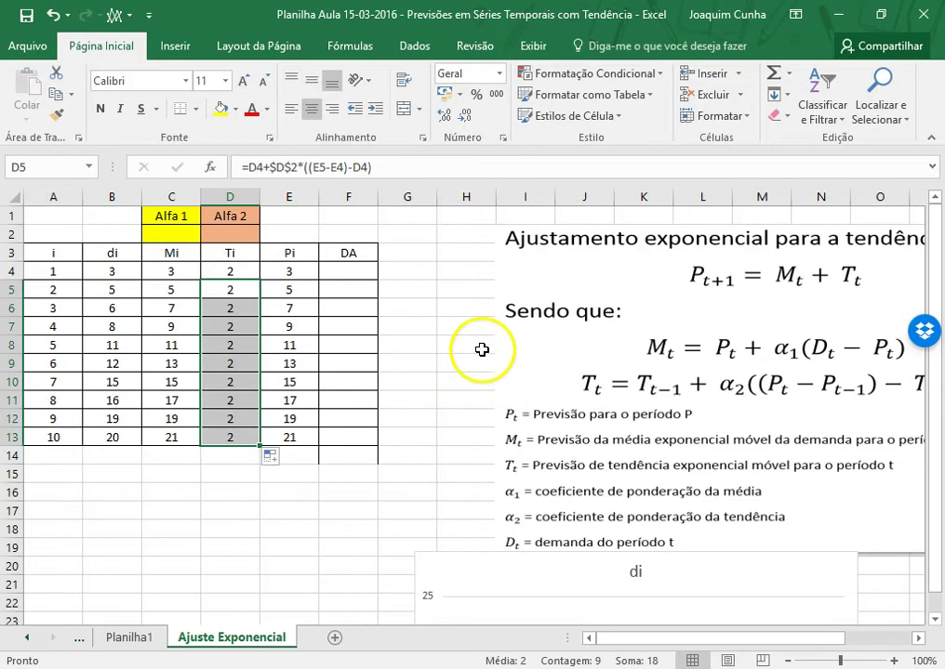
# Step: Set Alfa 1 to 0,6 in C2 and Alfa 2 to 0,3 in D2
pyautogui.click(184, 239)
pyautogui.write('0,6')
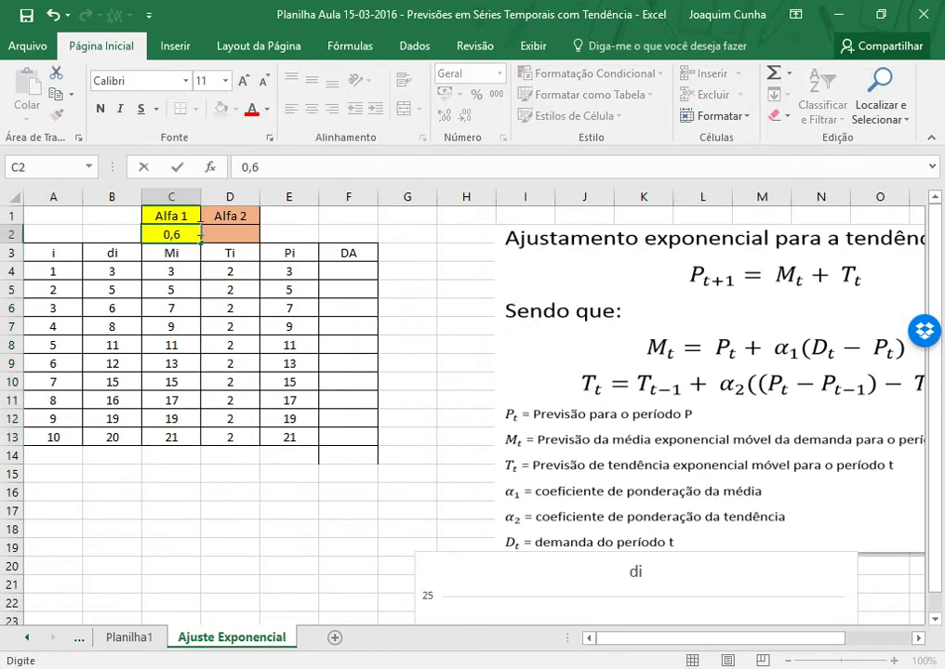
pyautogui.press('Tab')
pyautogui.write('0,3')
pyautogui.press('Return')
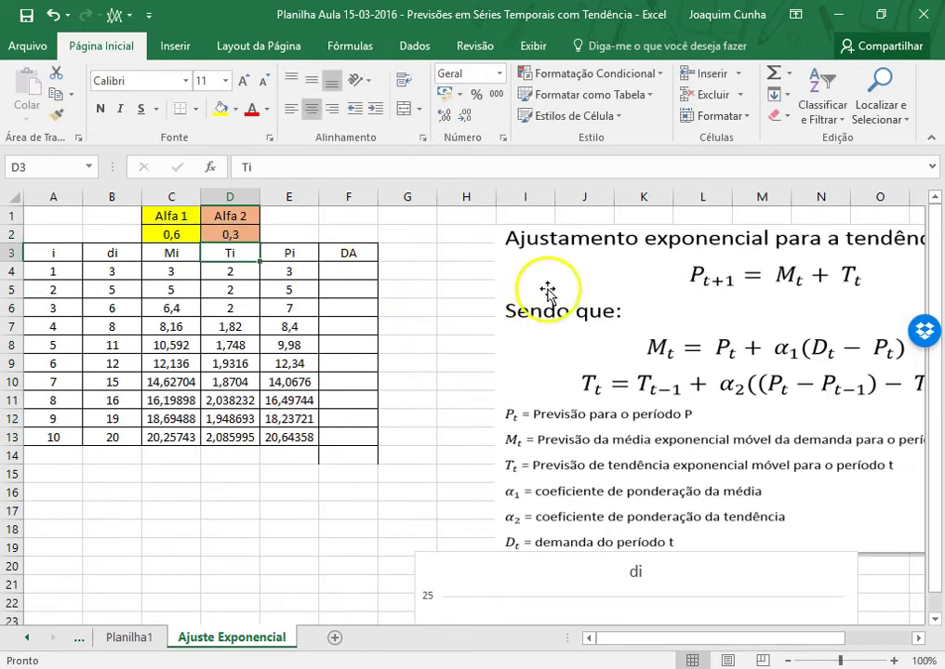
# Step: Calculate the absolute deviation DA in F4 with =ABS(B4-E4) and fill it down to F13
pyautogui.click(367, 269)
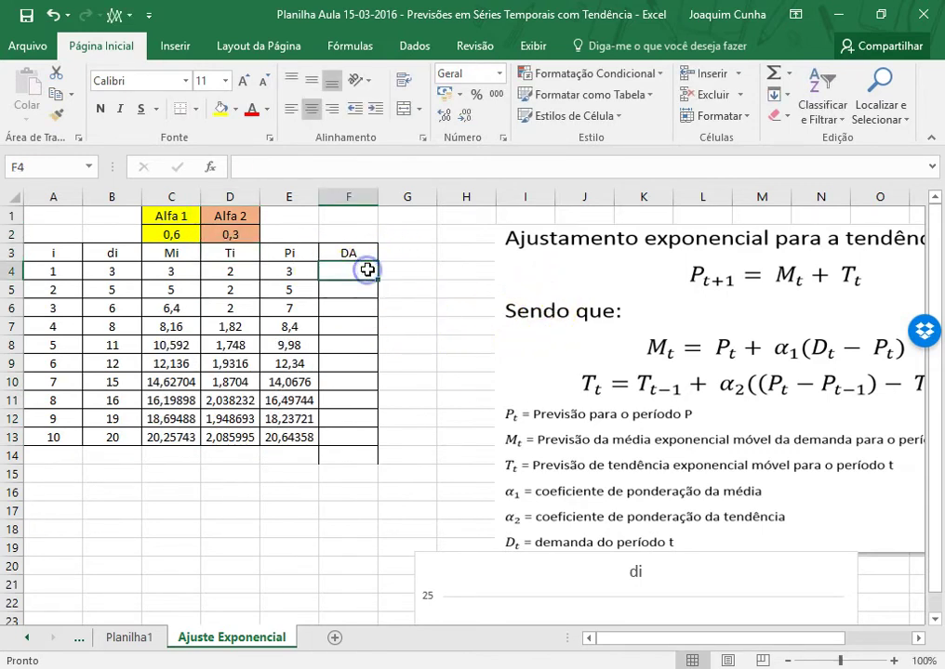
pyautogui.write('=abs(')
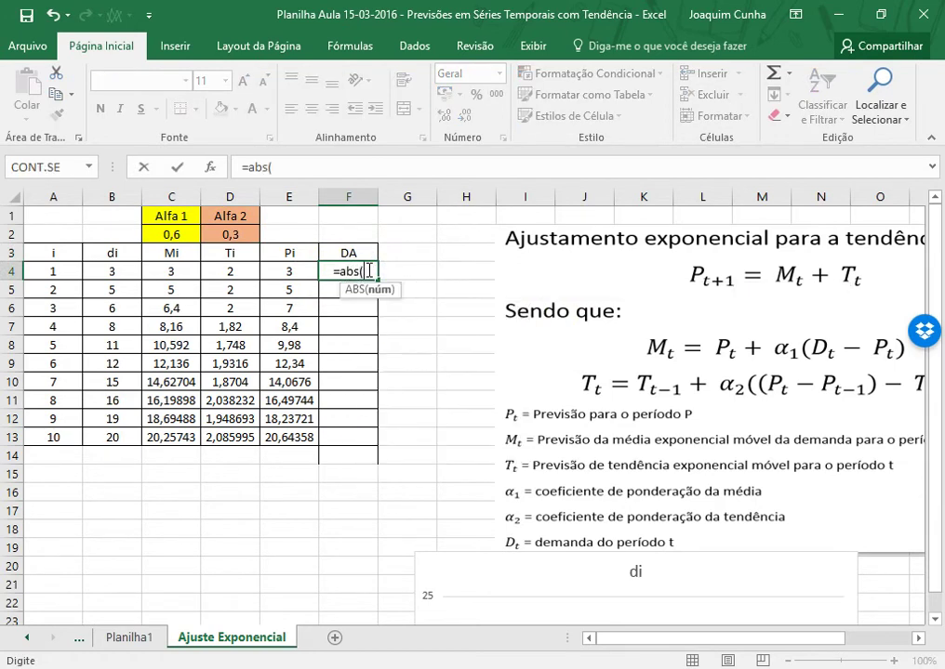
pyautogui.click(118, 271)
pyautogui.write('-')
pyautogui.click(289, 272)
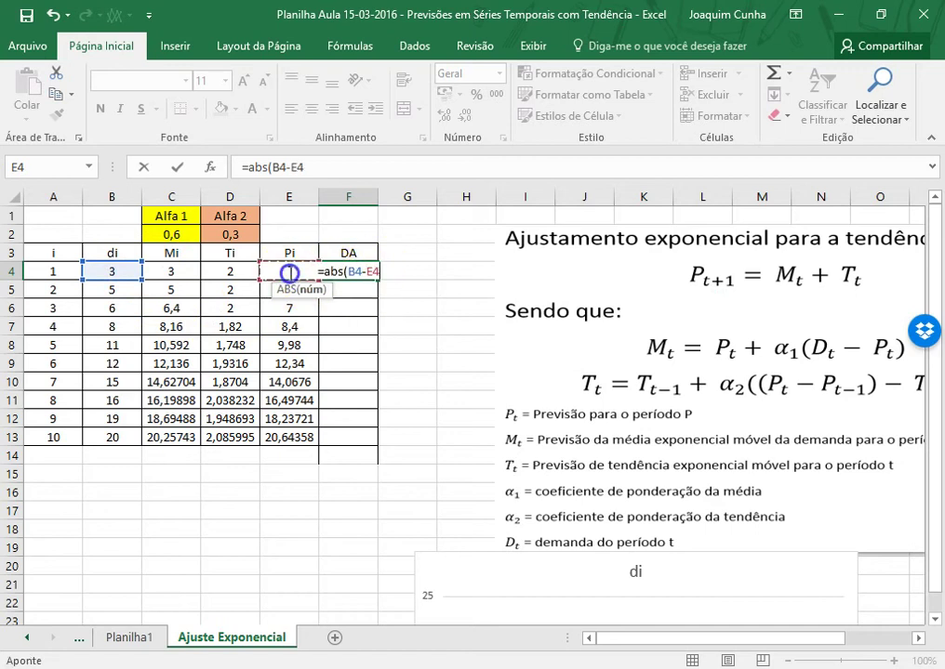
pyautogui.write(')')
pyautogui.press('Return')
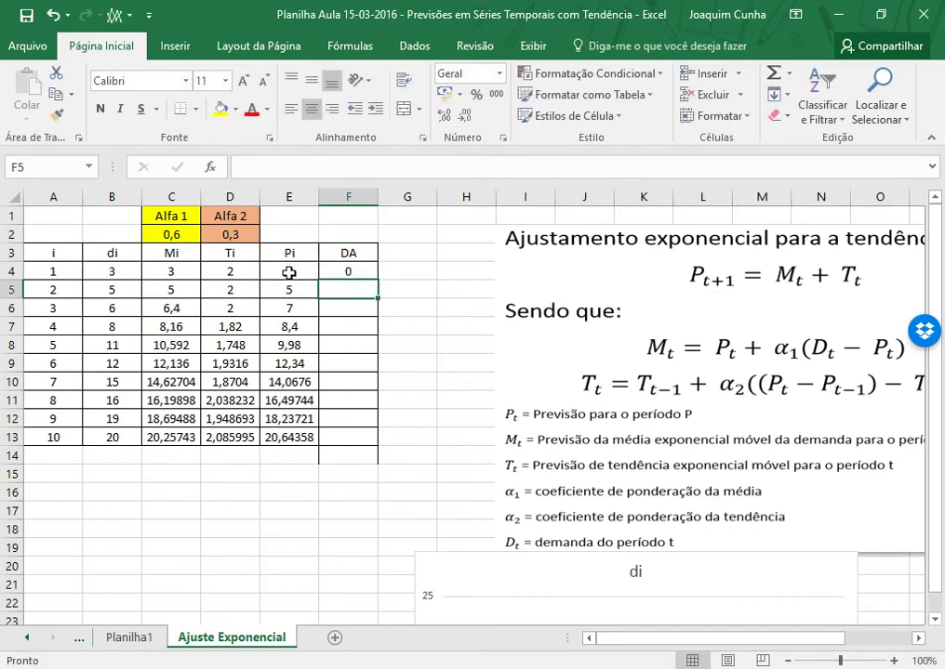
pyautogui.click(353, 276)
pyautogui.moveTo(381, 280); pyautogui.dragTo(380, 438)
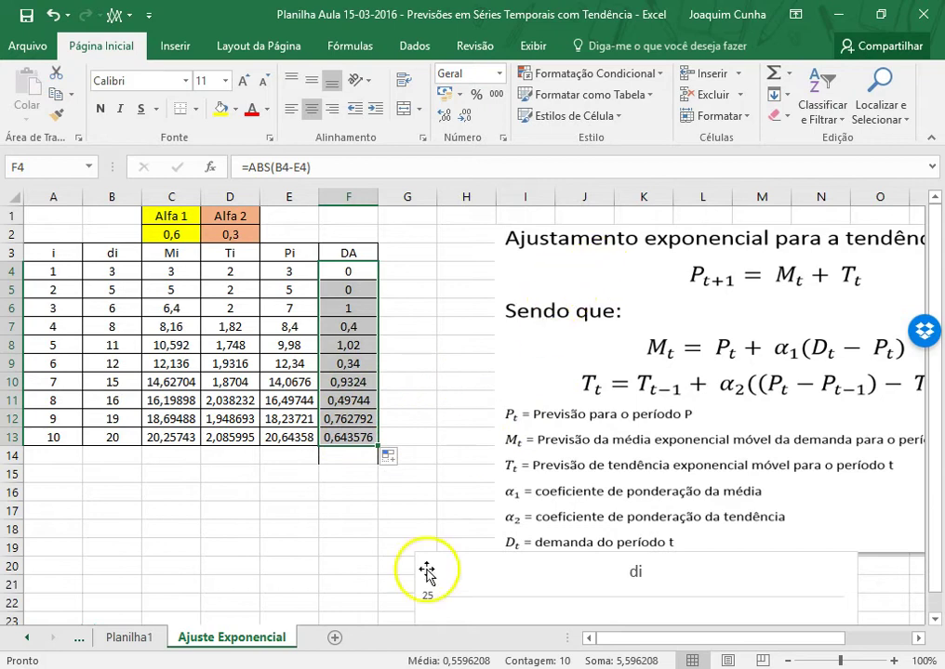
# Step: Label E14 as MAD and average the deviations from period 3 onward in F14 with =MÉDIA(F6:F13)
pyautogui.click(303, 451)
pyautogui.write('MA')
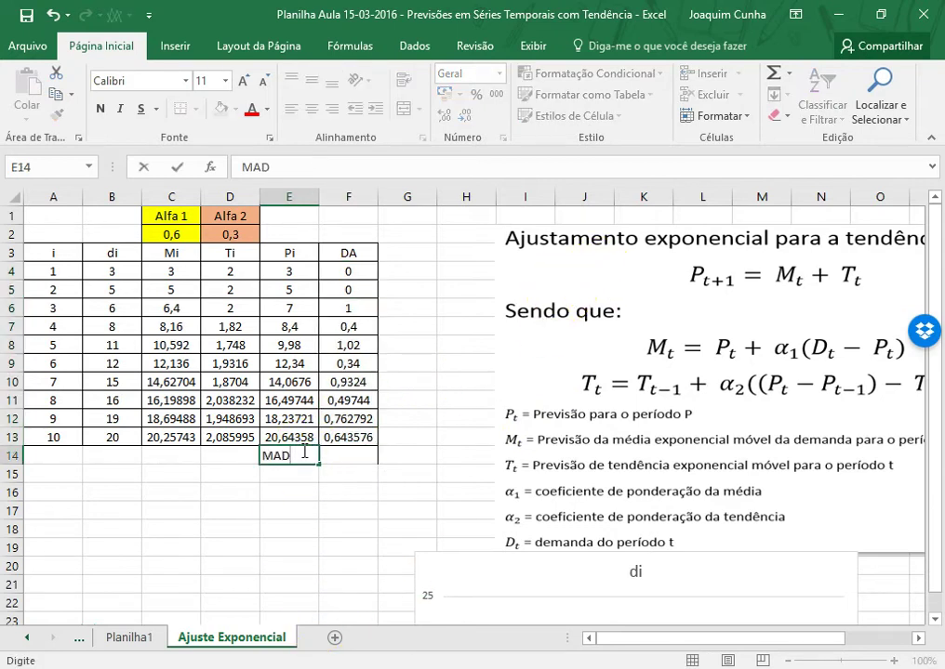
pyautogui.write('D')
pyautogui.press('Tab')
pyautogui.write('média(')
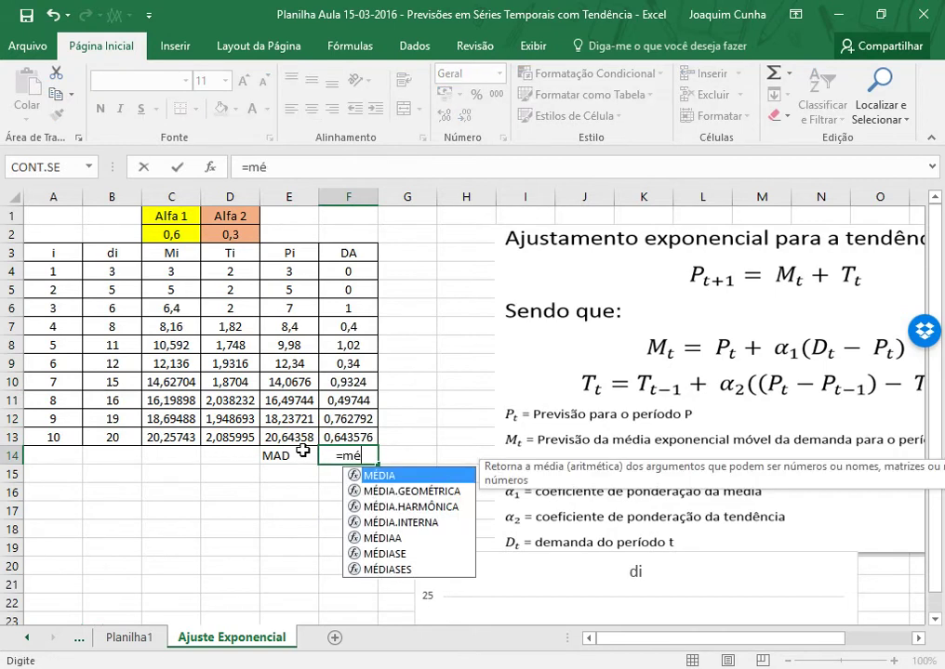
pyautogui.moveTo(370, 307); pyautogui.dragTo(366, 435)
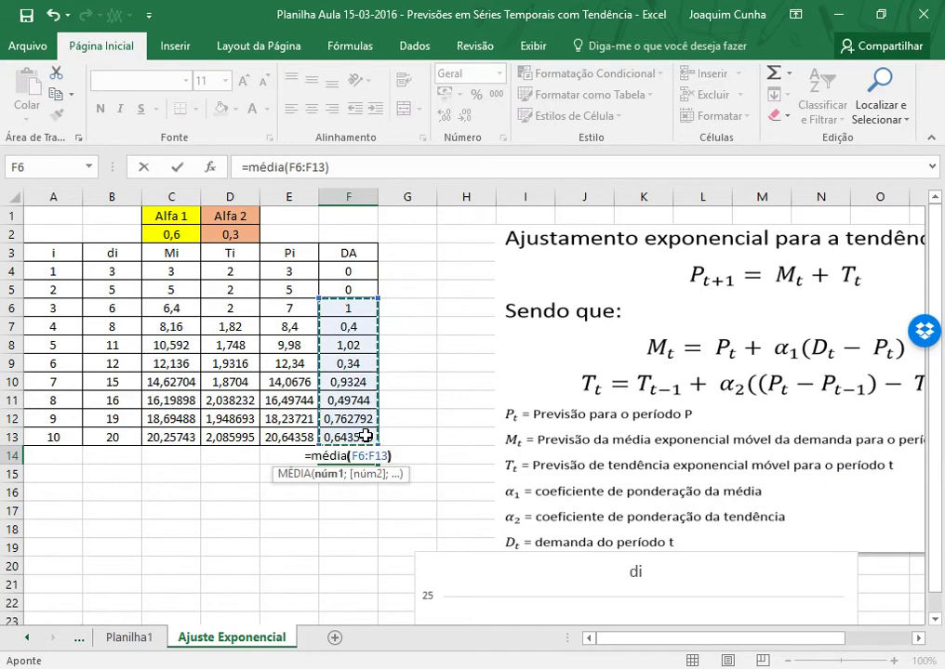
pyautogui.press('Return')
pyautogui.click(365, 455)
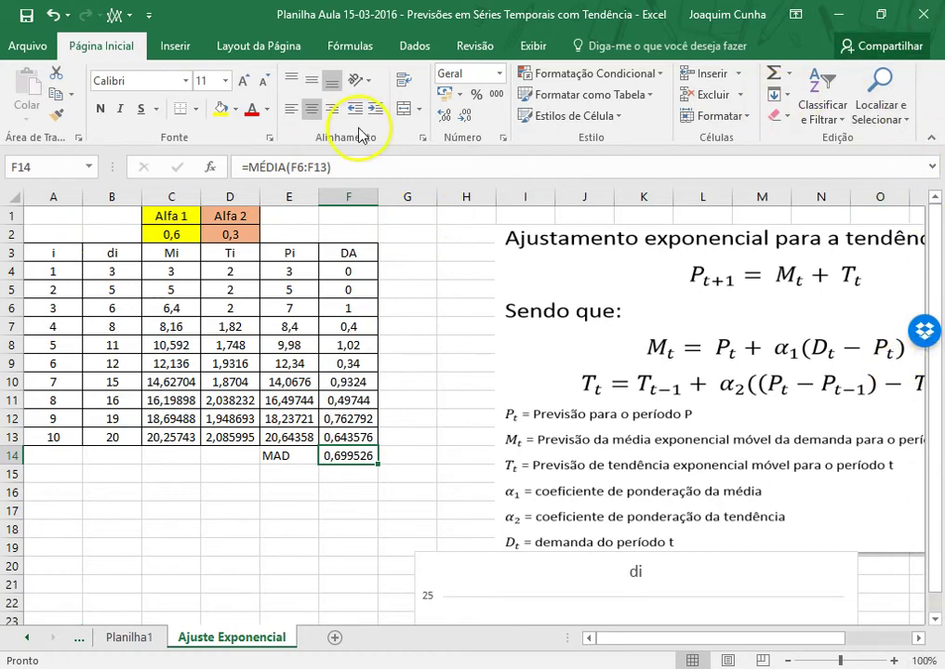
pyautogui.click(177, 48)
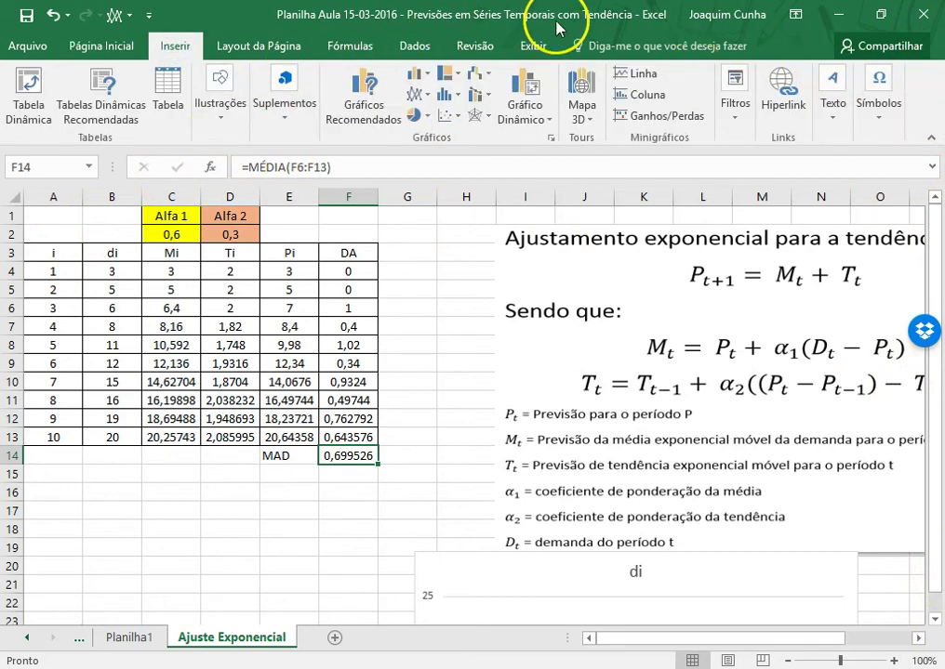
# Step: Open the Solver parameters for the MAD cell F14 and clear the variable cells left from the previous model
pyautogui.click(412, 51)
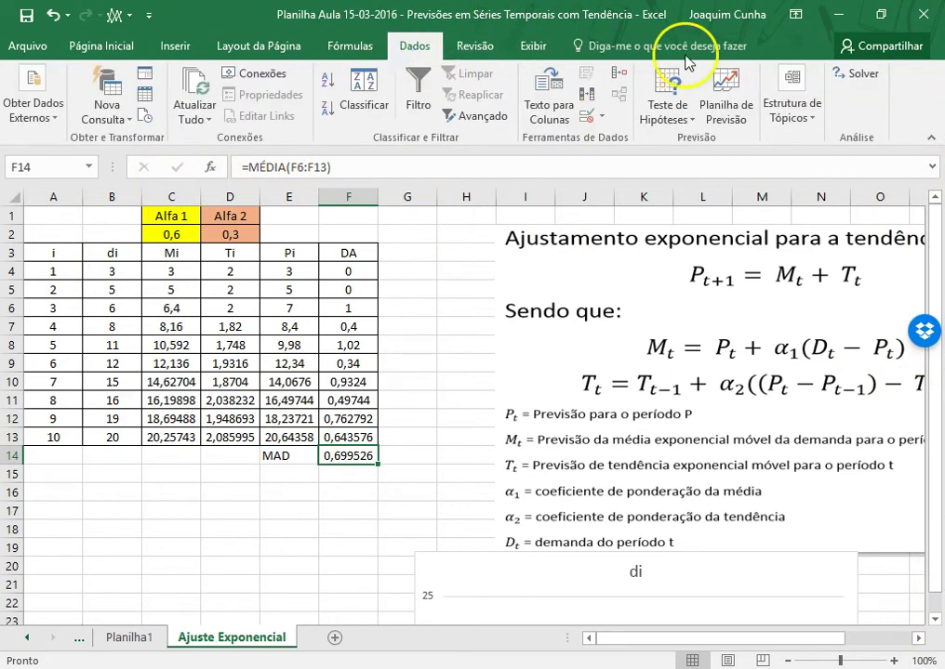
pyautogui.click(857, 79)
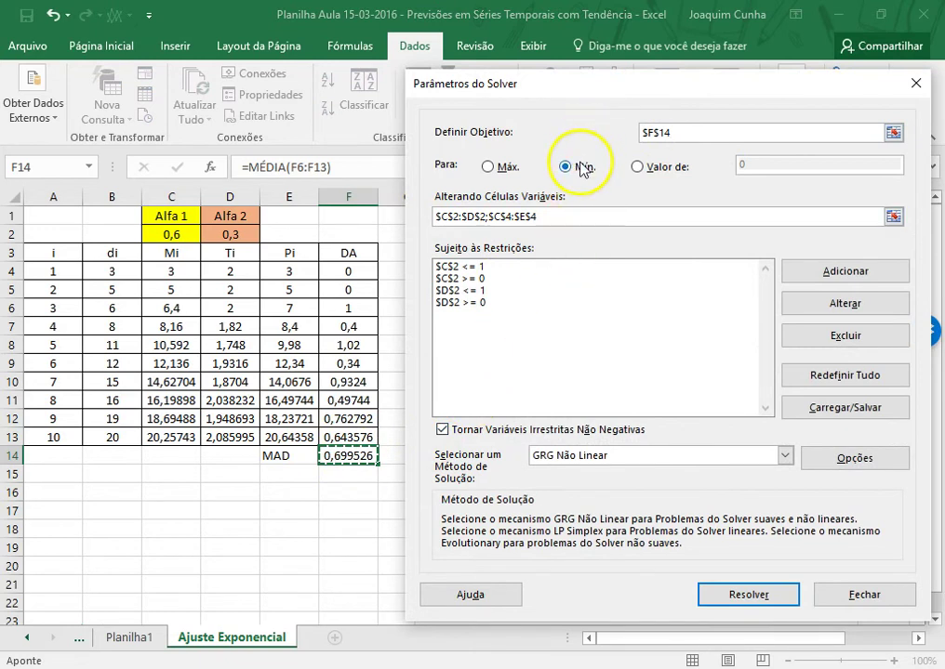
pyautogui.click(582, 216)
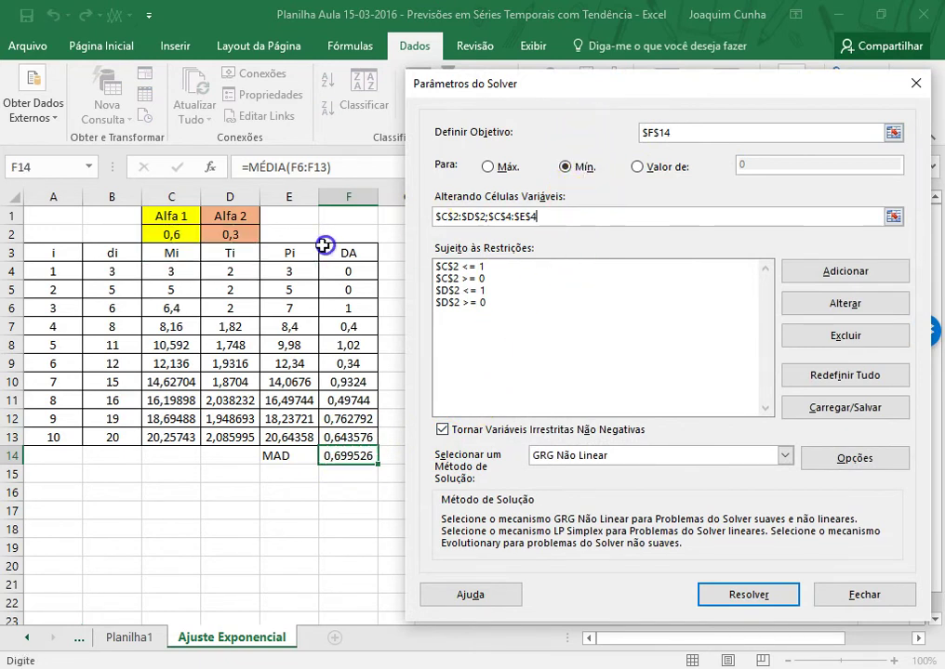
pyautogui.moveTo(593, 212); pyautogui.dragTo(356, 214)
pyautogui.press('Delete')
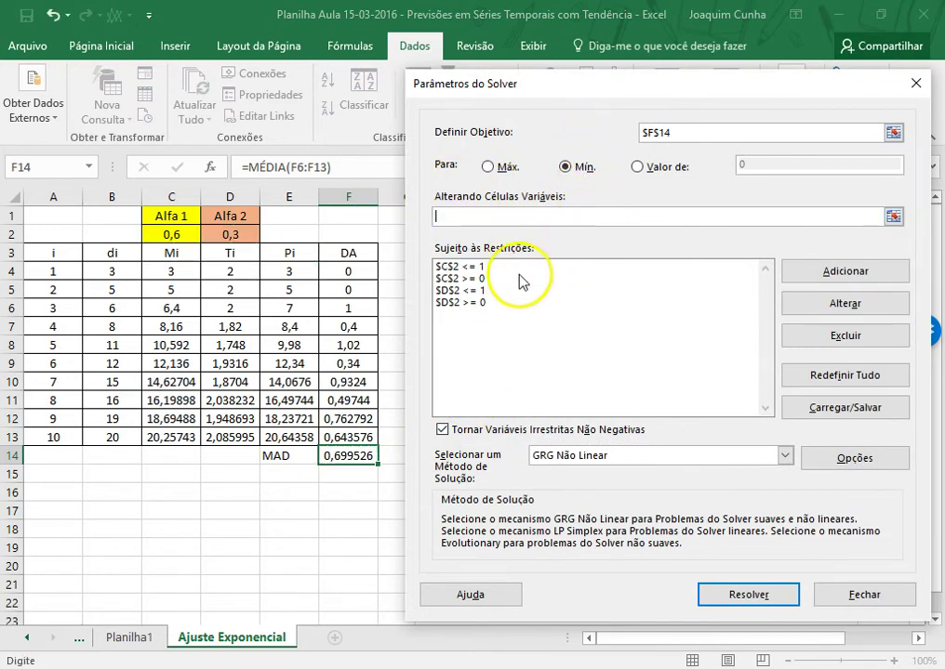
# Step: Delete all the existing Solver constraints on C2 and D2
pyautogui.click(596, 335)
pyautogui.click(864, 337)
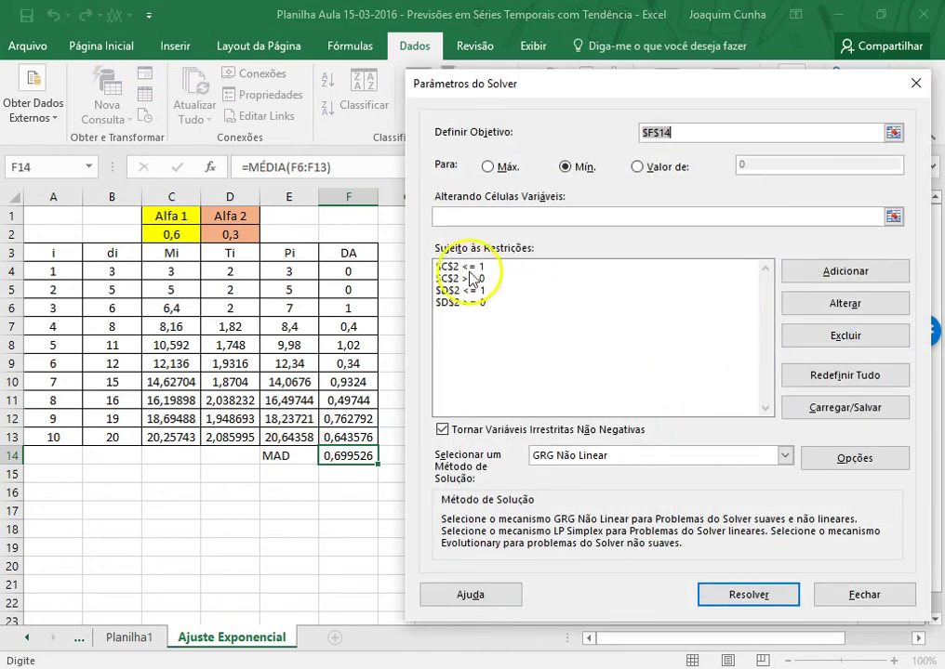
pyautogui.click(492, 267)
pyautogui.click(844, 333)
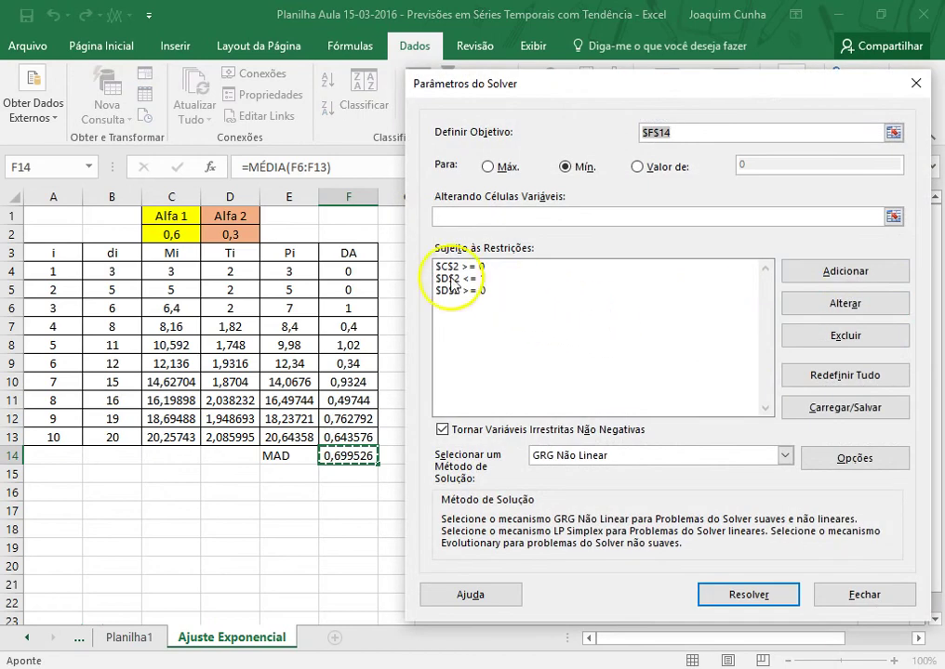
pyautogui.click(455, 278)
pyautogui.click(870, 337)
pyautogui.click(466, 278)
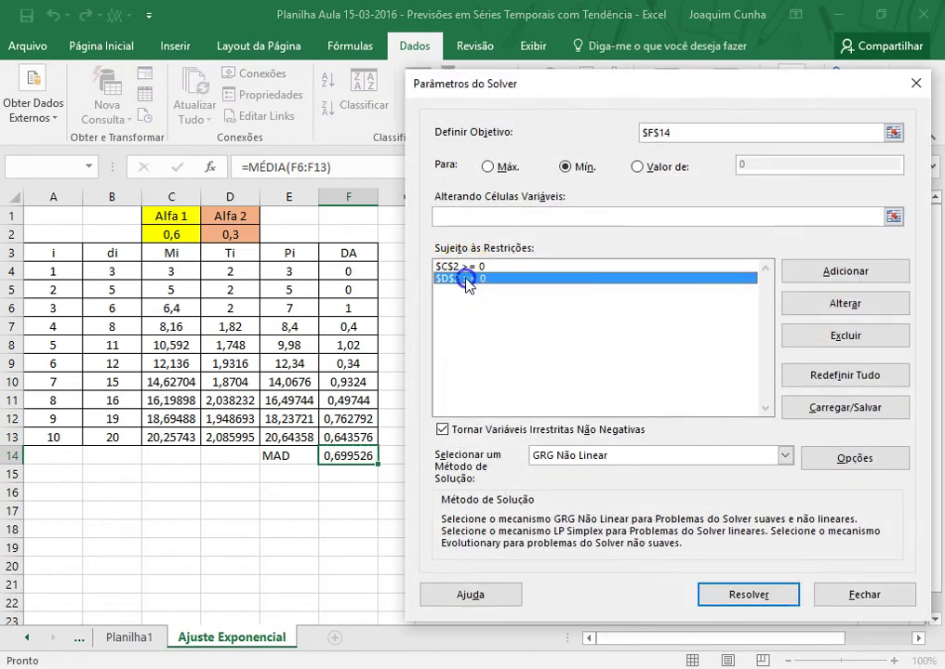
pyautogui.click(840, 337)
pyautogui.click(451, 268)
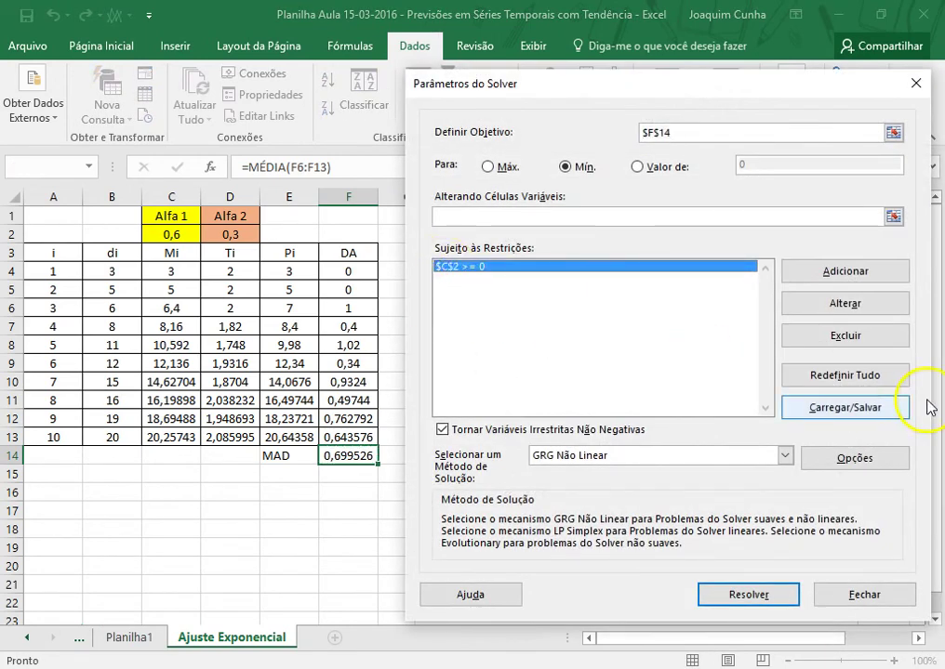
pyautogui.click(893, 352)
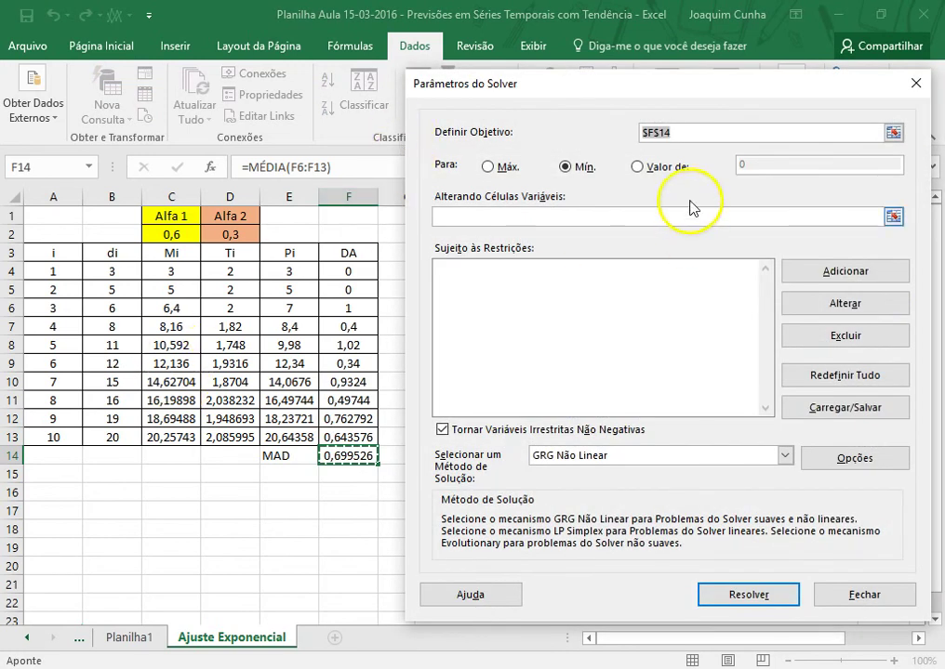
# Step: Set F14 as the Solver objective to minimise and $C$2:$D$2 as the variable cells
pyautogui.click(736, 134)
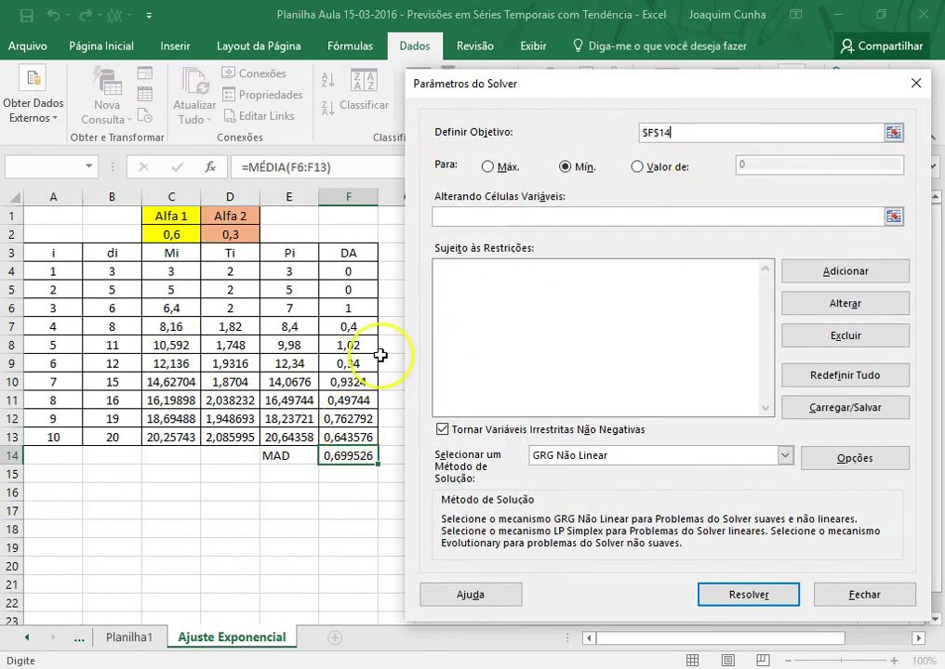
pyautogui.click(891, 135)
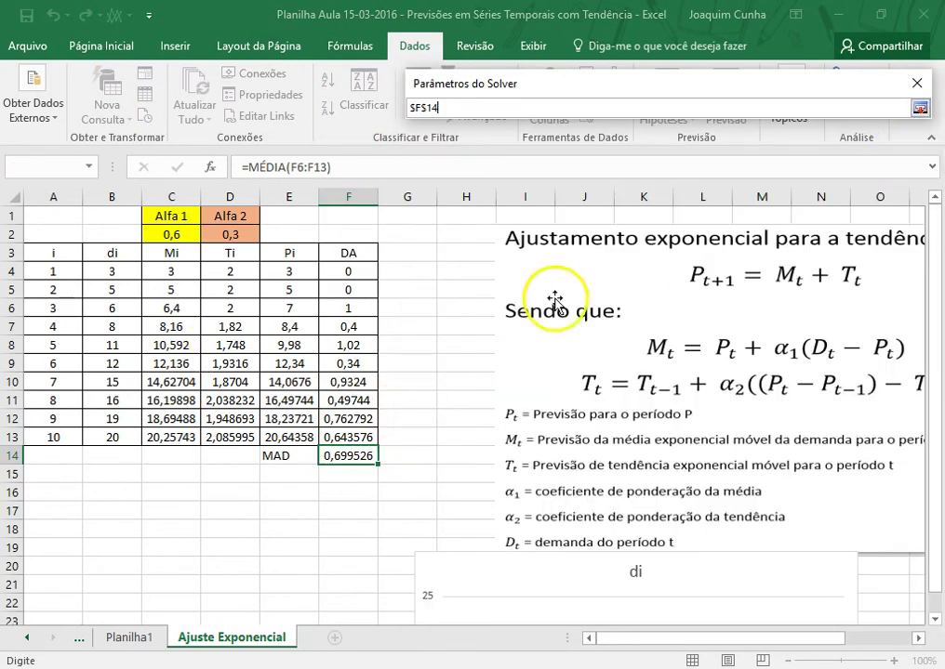
pyautogui.click(335, 455)
pyautogui.press('BackSpace')
pyautogui.press('BackSpace')
pyautogui.press('BackSpace')
pyautogui.press('BackSpace')
pyautogui.press('BackSpace')
pyautogui.press('BackSpace')
pyautogui.press('BackSpace')
pyautogui.press('BackSpace')
pyautogui.press('BackSpace')
pyautogui.press('BackSpace')
pyautogui.click(361, 458)
pyautogui.press('Return')
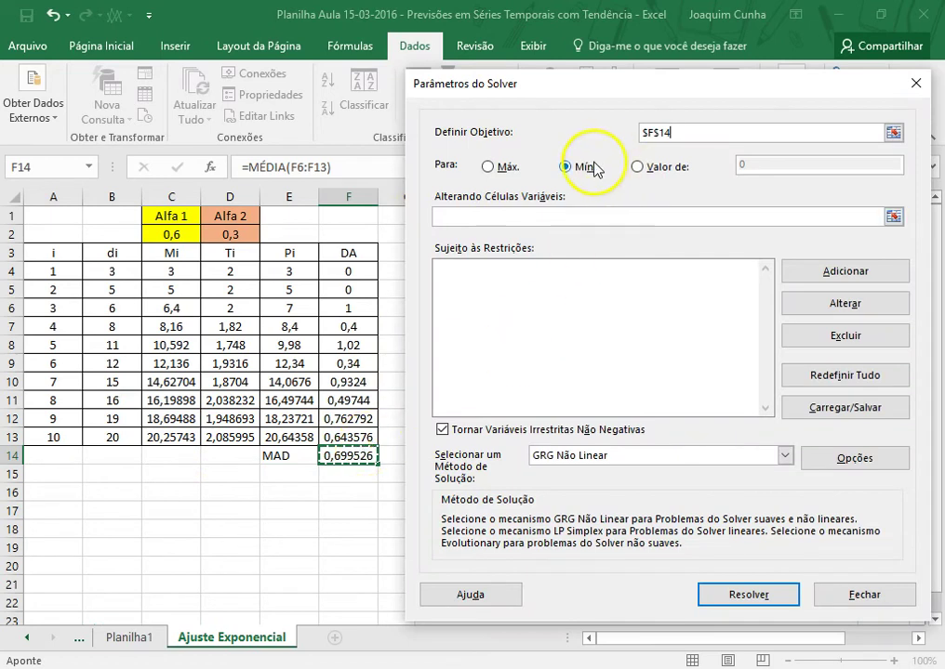
pyautogui.moveTo(177, 236); pyautogui.dragTo(220, 230)
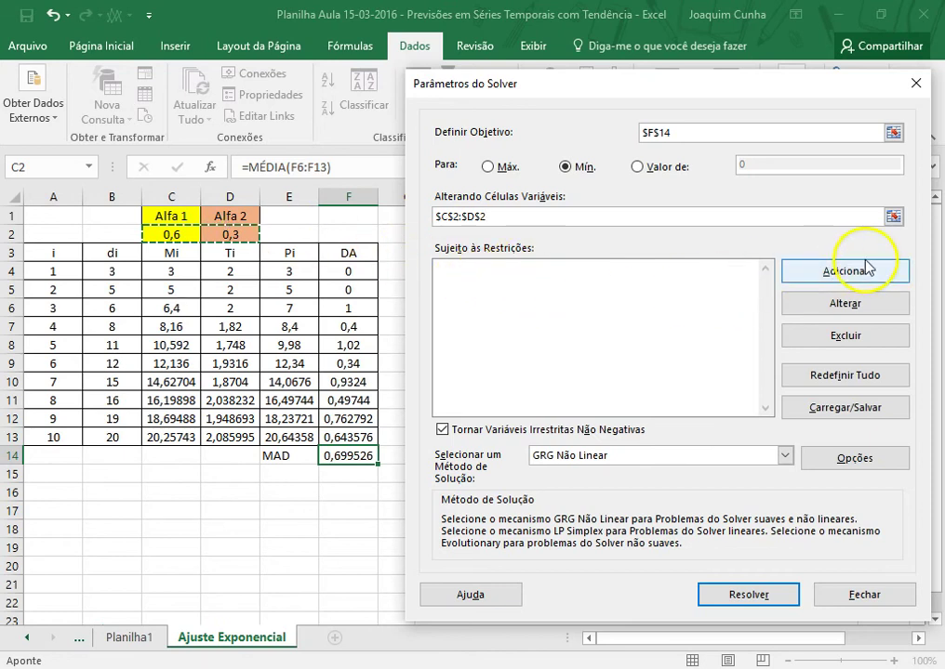
# Step: Add Solver constraints keeping Alfa 1 in C2 <= 1 and >= 0
pyautogui.click(790, 271)
pyautogui.click(178, 234)
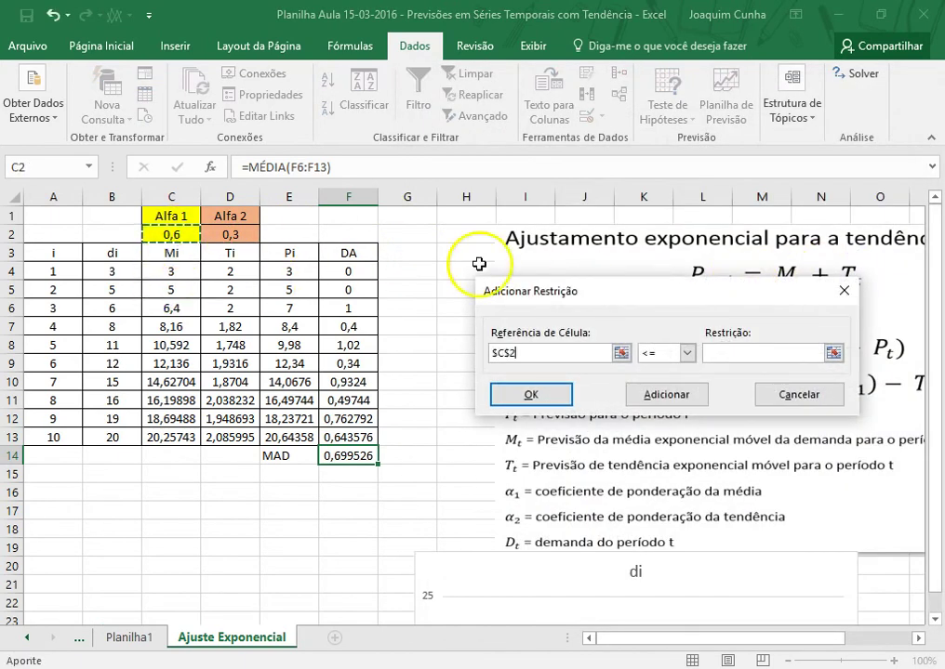
pyautogui.click(732, 352)
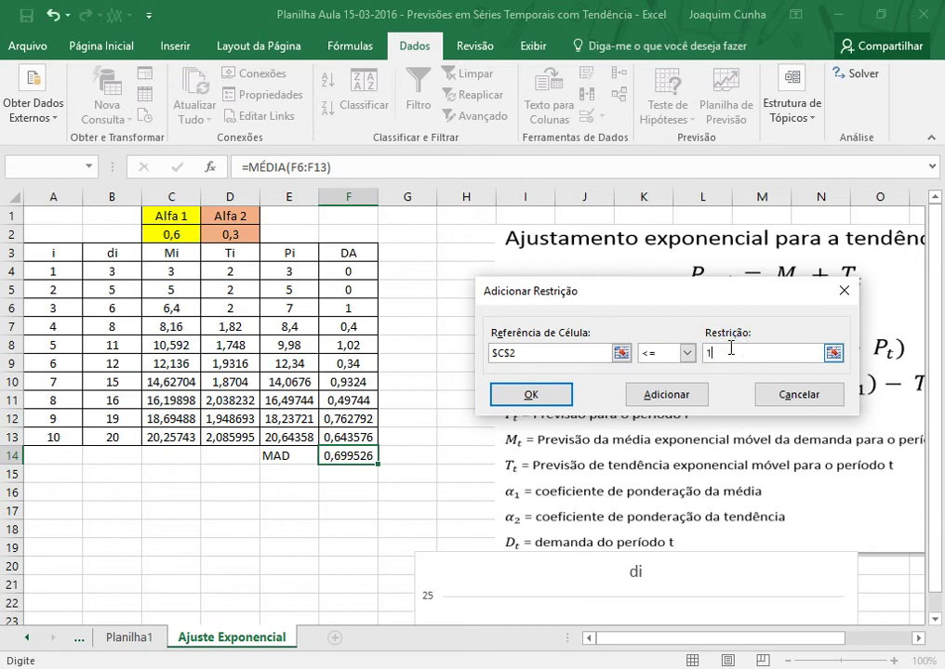
pyautogui.click(667, 395)
pyautogui.click(171, 234)
pyautogui.click(685, 354)
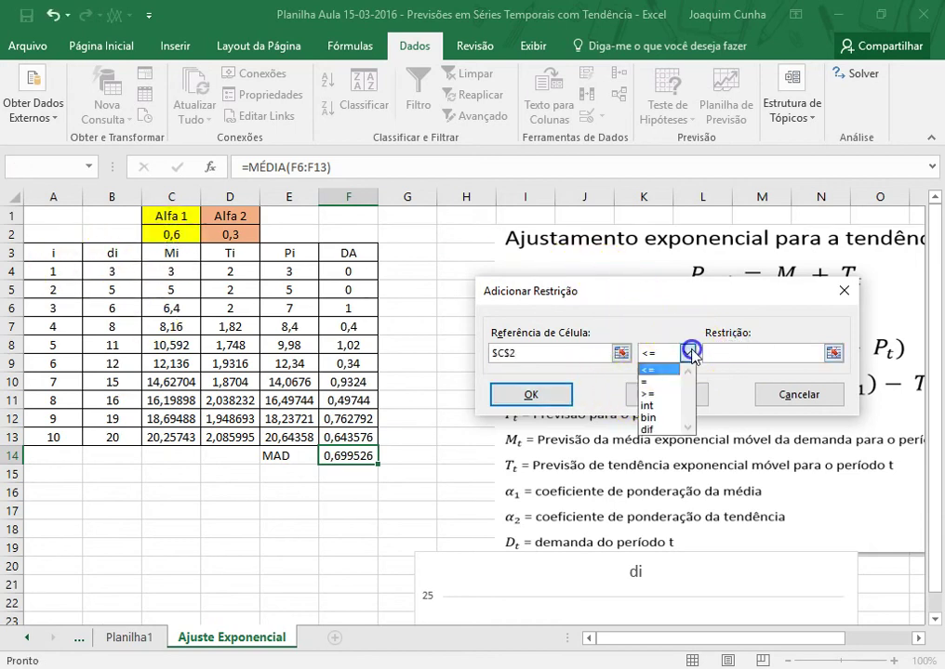
pyautogui.click(677, 394)
pyautogui.click(740, 354)
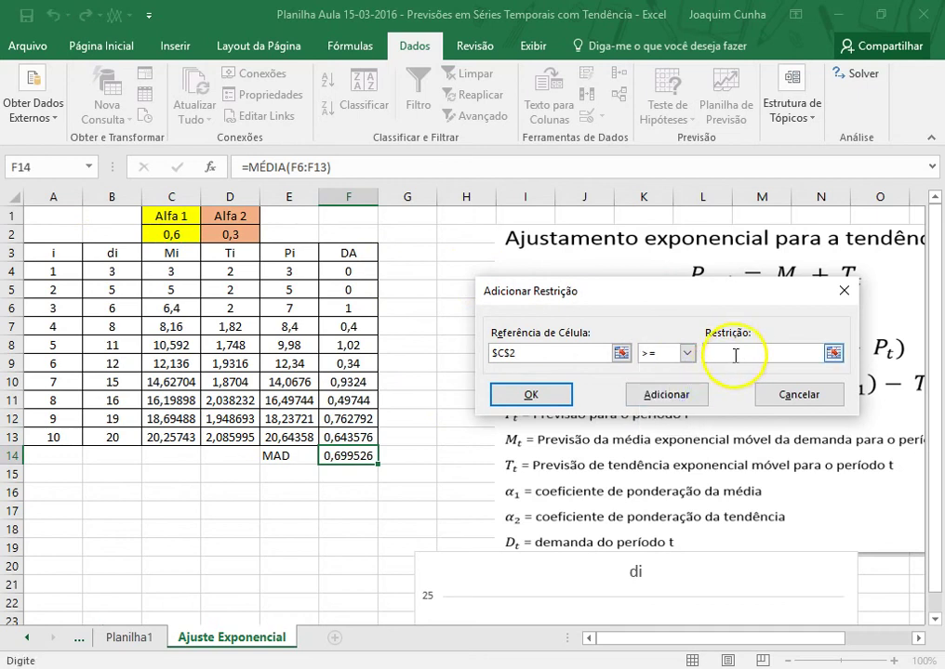
pyautogui.write('0')
# Step: Add Solver constraints keeping Alfa 2 in D2 <= 1 and >= 0
pyautogui.click(240, 234)
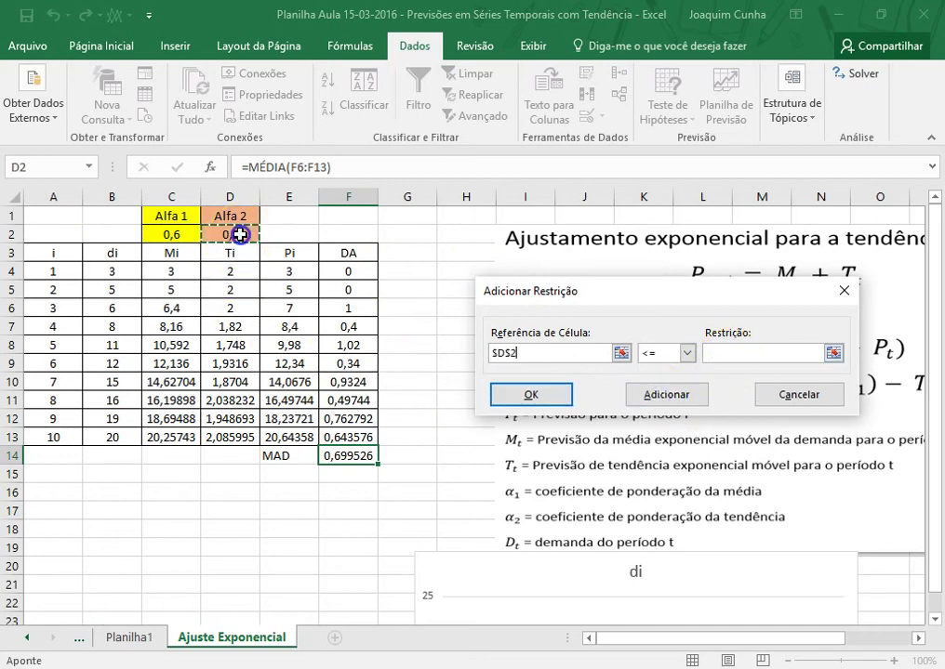
pyautogui.click(800, 350)
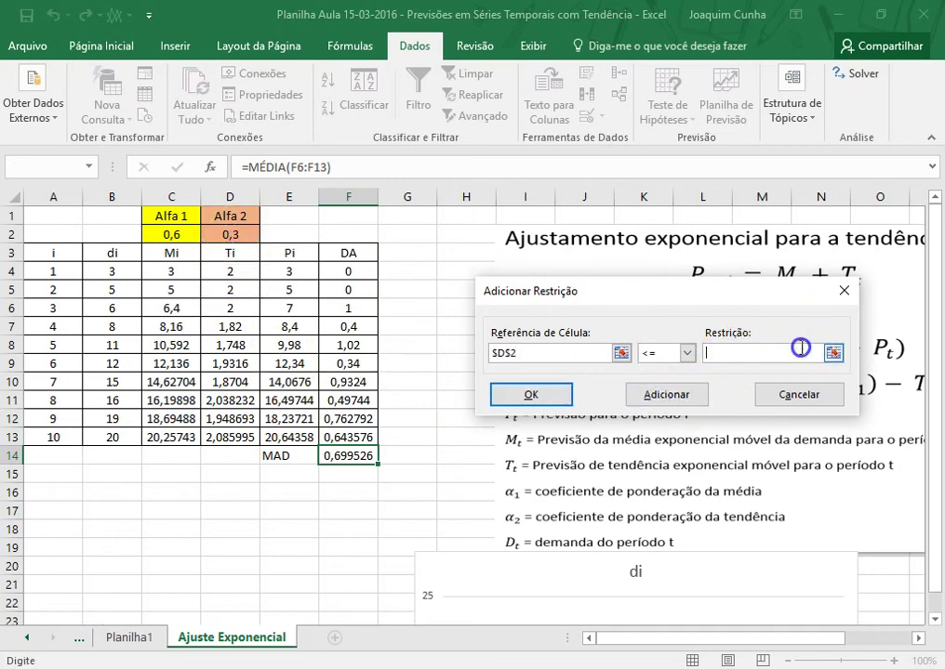
pyautogui.click(667, 394)
pyautogui.click(241, 238)
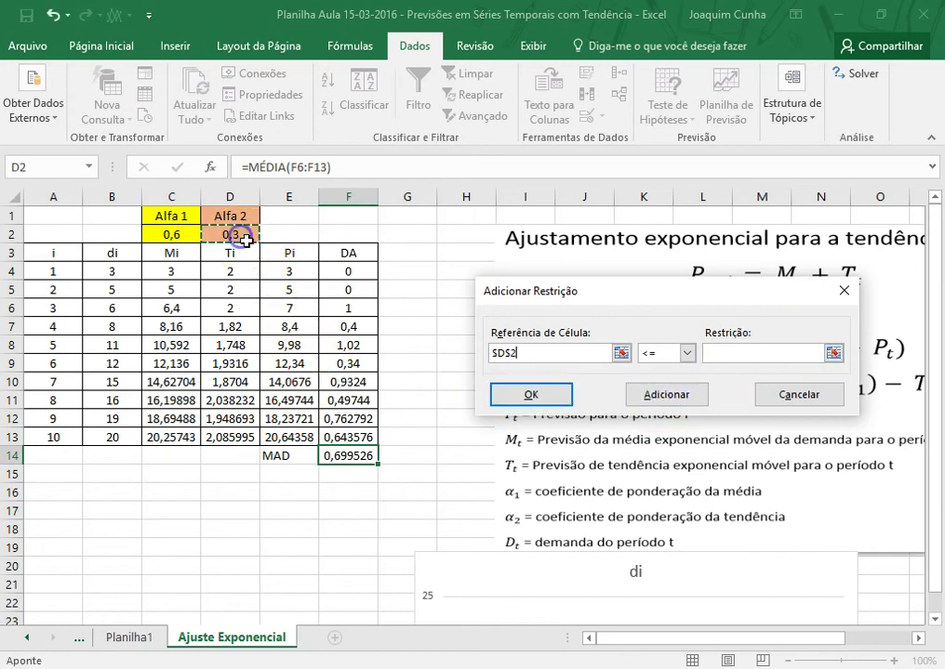
pyautogui.click(672, 354)
pyautogui.click(653, 379)
pyautogui.write('0')
pyautogui.click(550, 416)
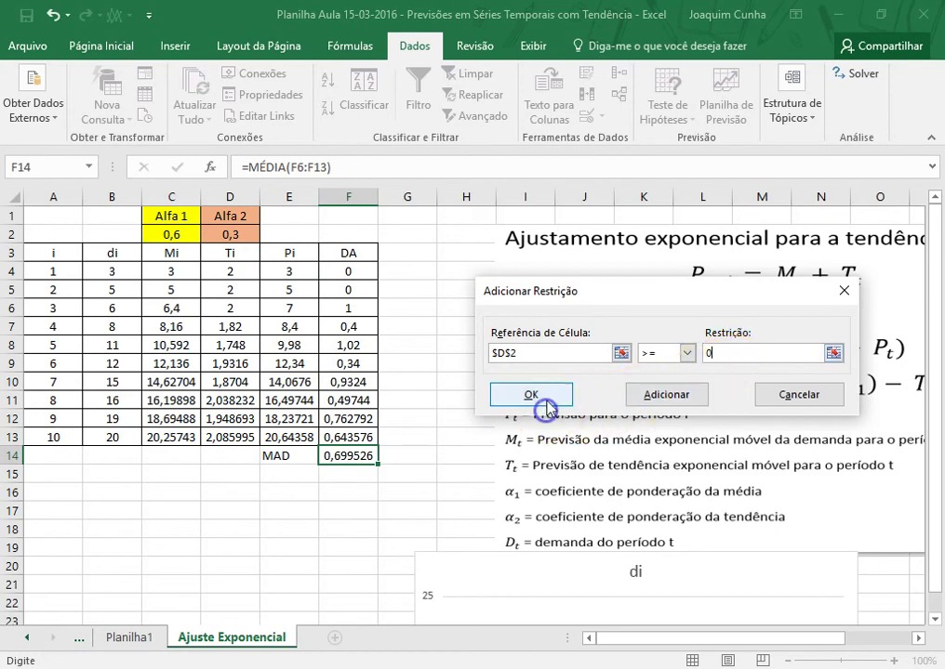
# Step: Solve the model for the minimum MAD, keep the Solver solution and check the optimised alphas in C2:D2
pyautogui.click(794, 603)
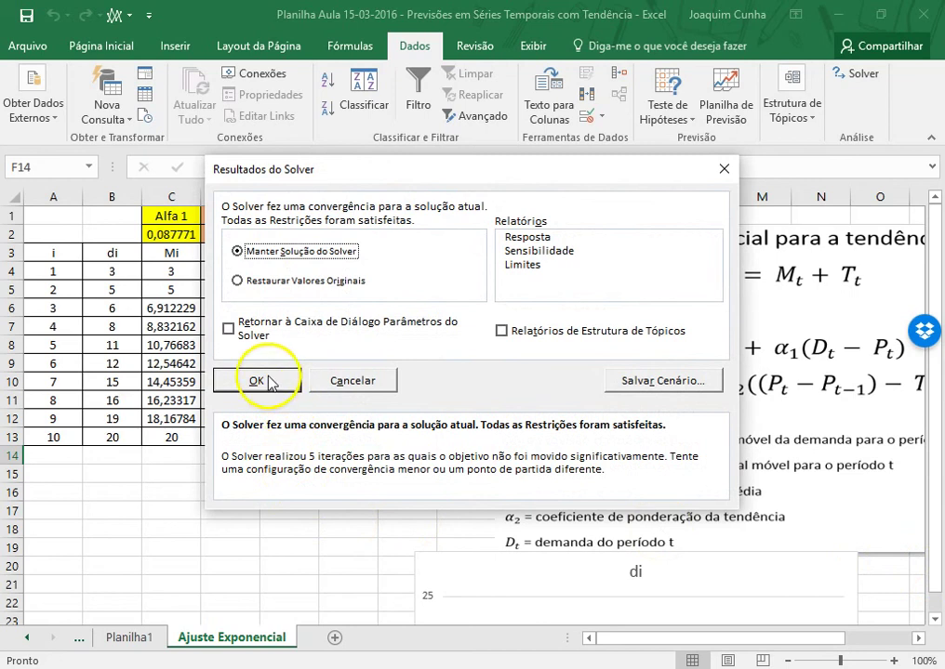
pyautogui.click(257, 381)
pyautogui.moveTo(184, 234); pyautogui.dragTo(219, 240)
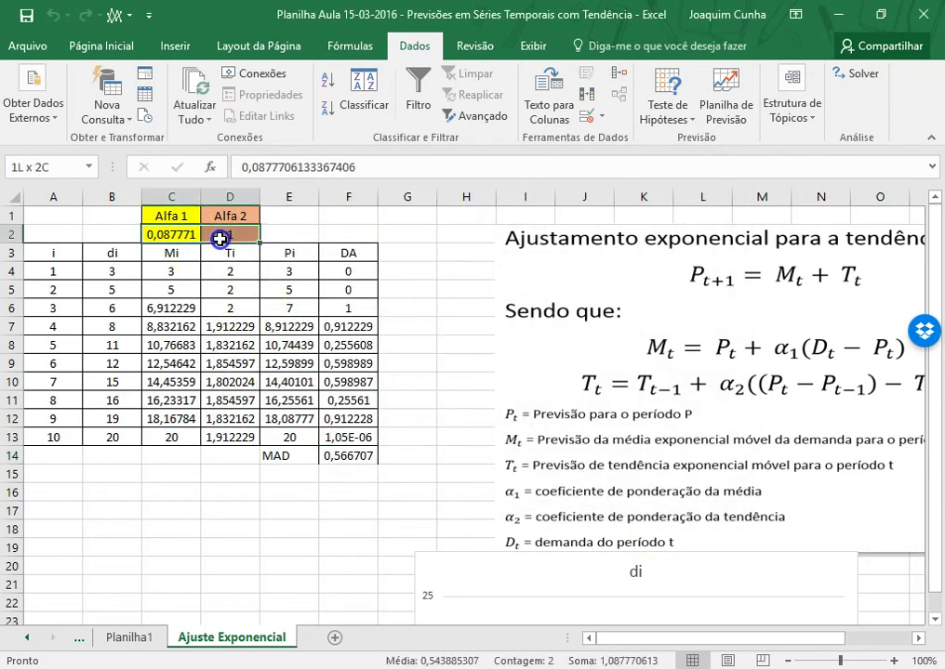
pyautogui.click(249, 346)
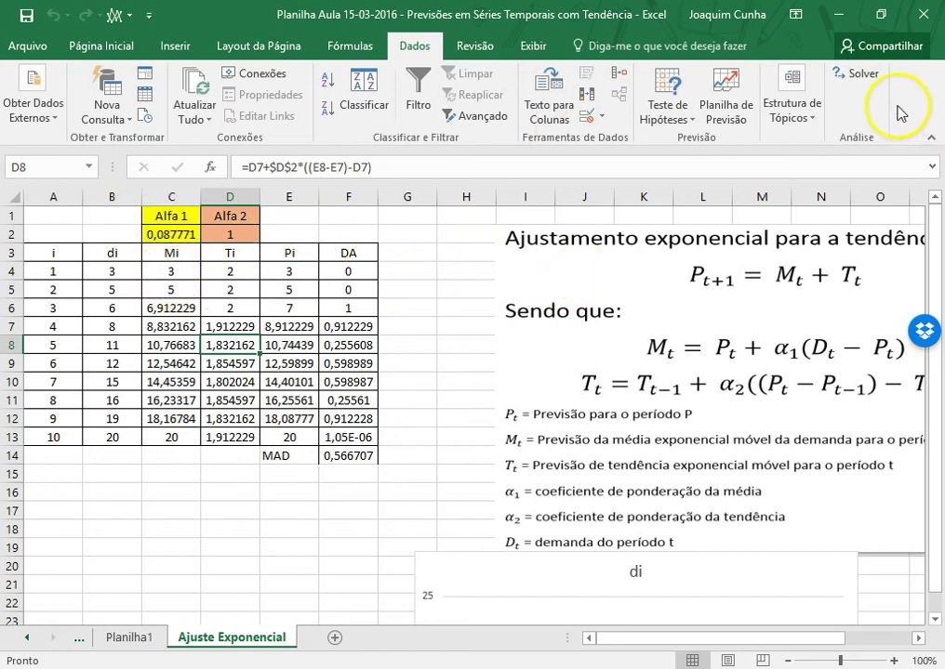
# Step: Reopen the Solver parameters and extend the variable cells with the period 1 values, making them $C$2:$D$2;$C$4:$E$4
pyautogui.click(860, 74)
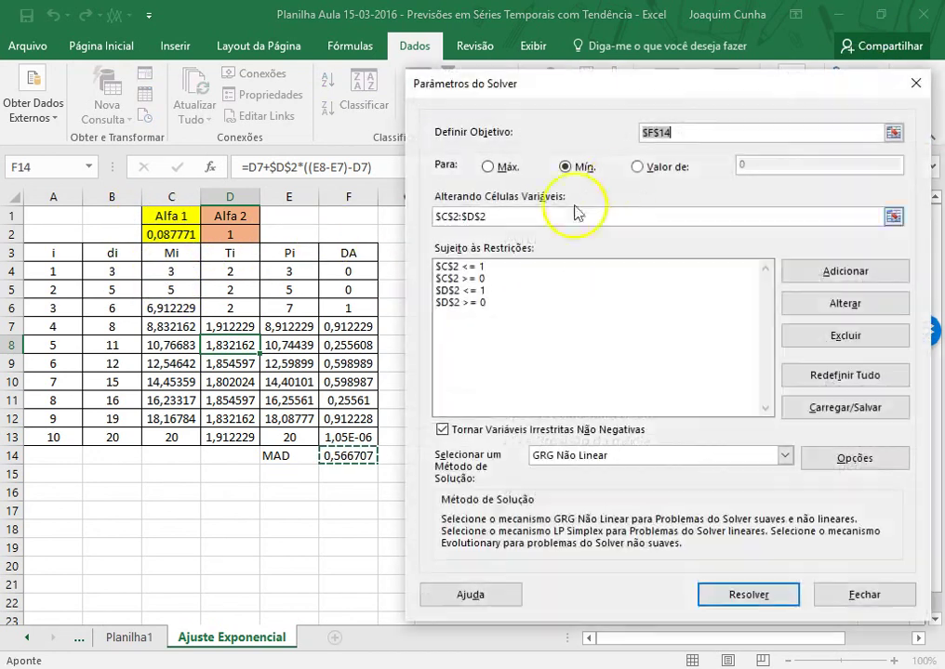
pyautogui.click(512, 217)
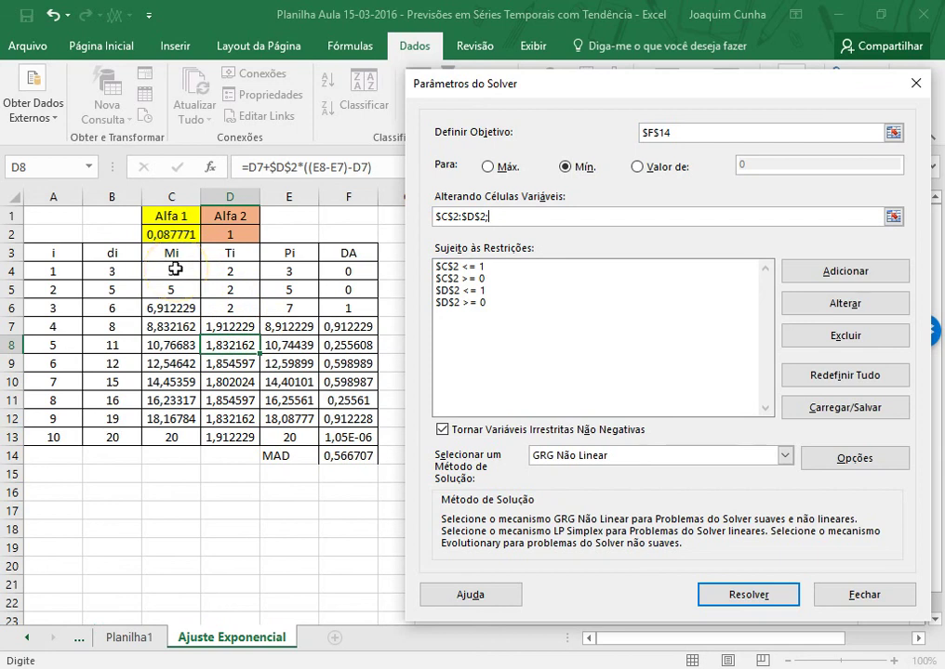
pyautogui.moveTo(175, 270); pyautogui.dragTo(272, 270)
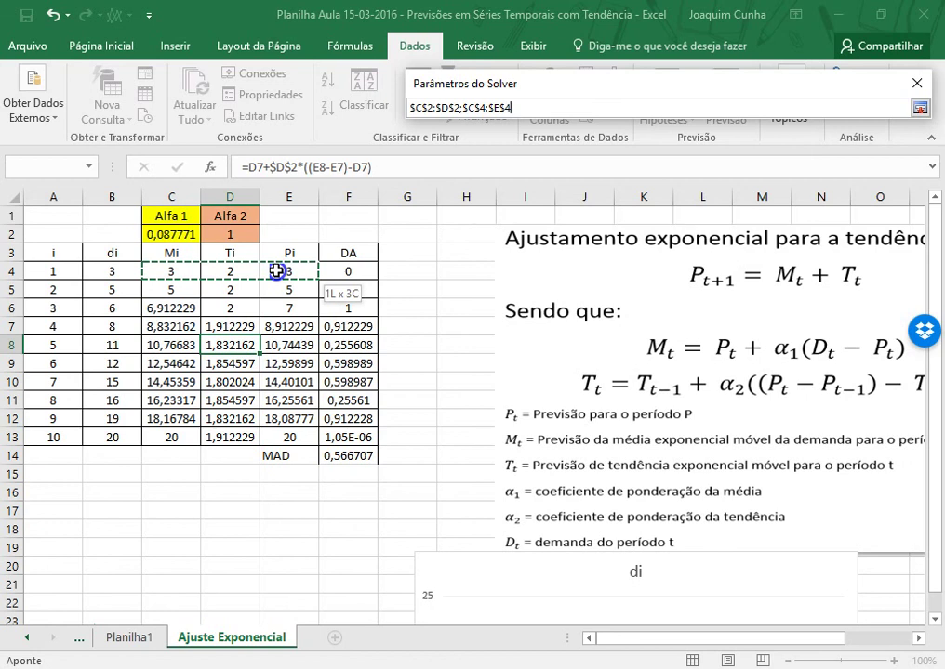
pyautogui.press('Return')
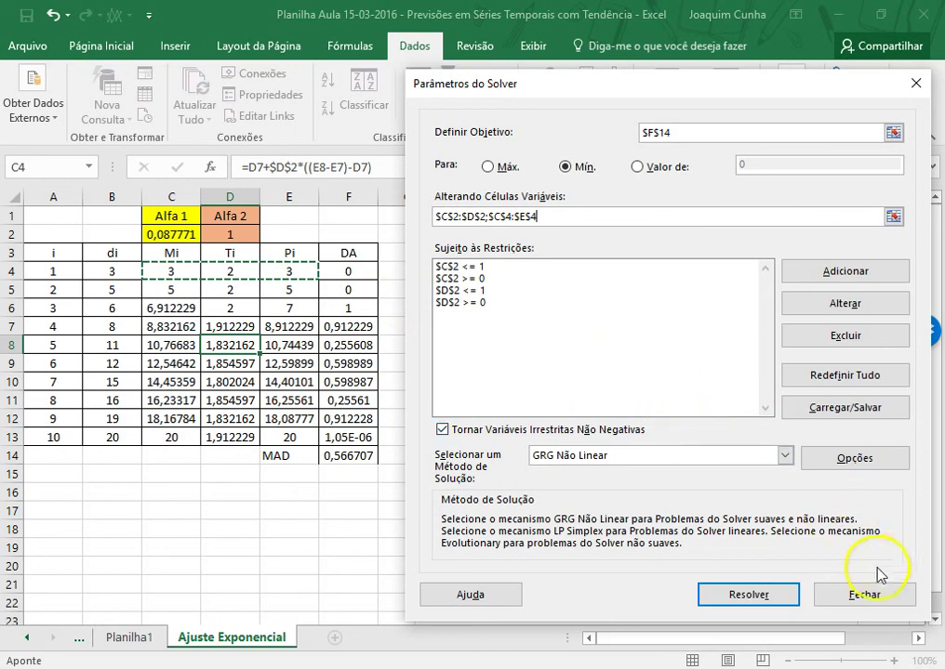
# Step: Solve with the extended variable cells, keep the Solver solution and check the initial values in C4:E4 and the MAD in F14
pyautogui.click(744, 595)
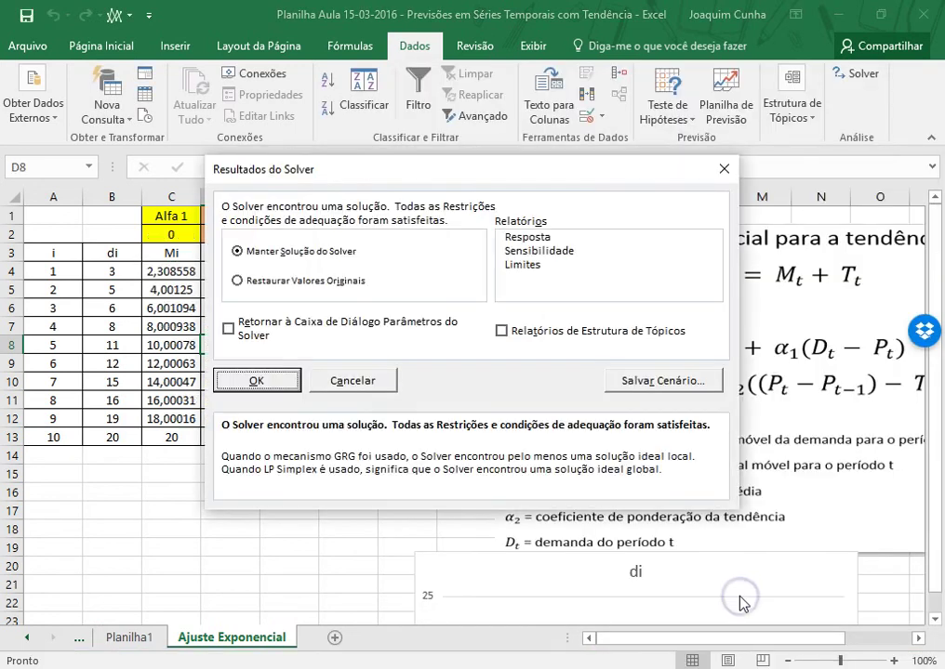
pyautogui.click(270, 381)
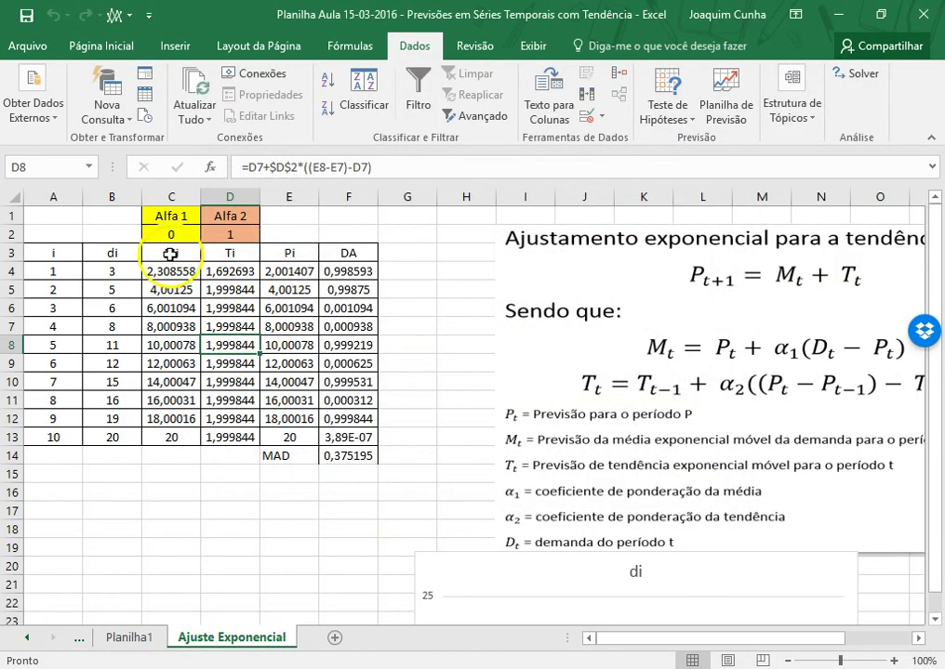
pyautogui.moveTo(167, 271); pyautogui.dragTo(302, 267)
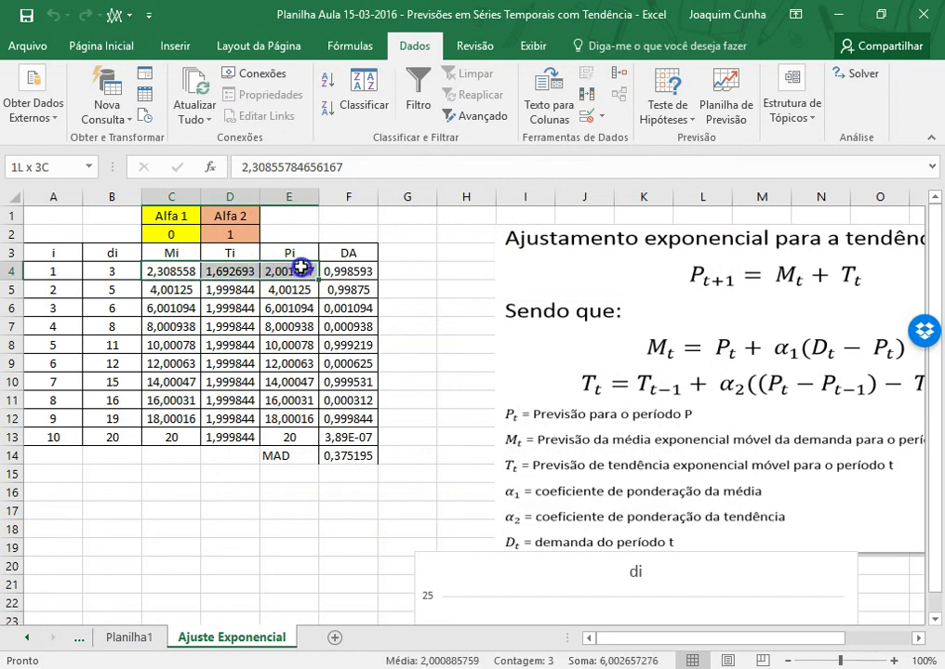
pyautogui.click(343, 458)
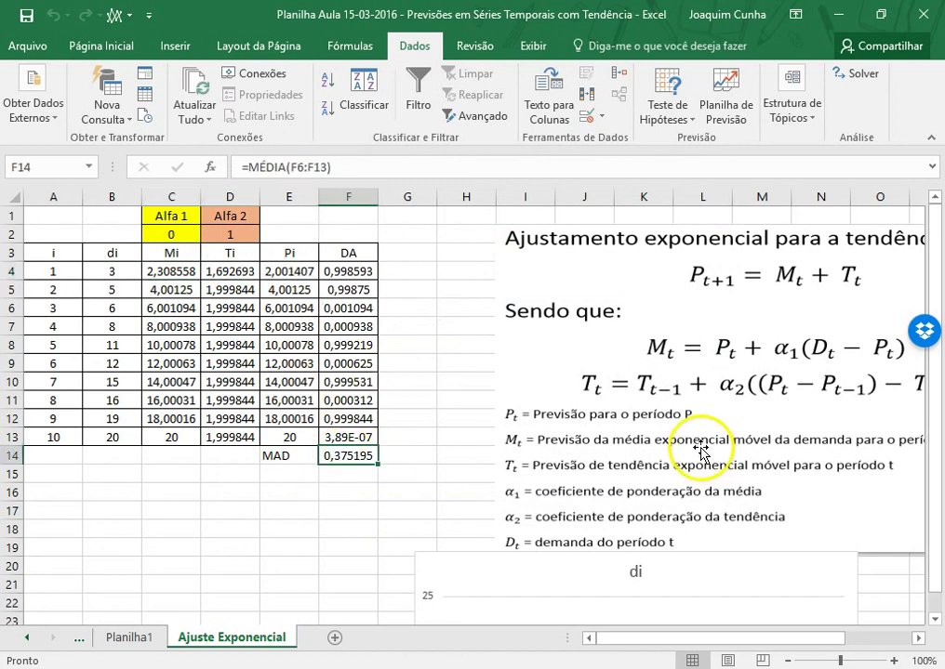